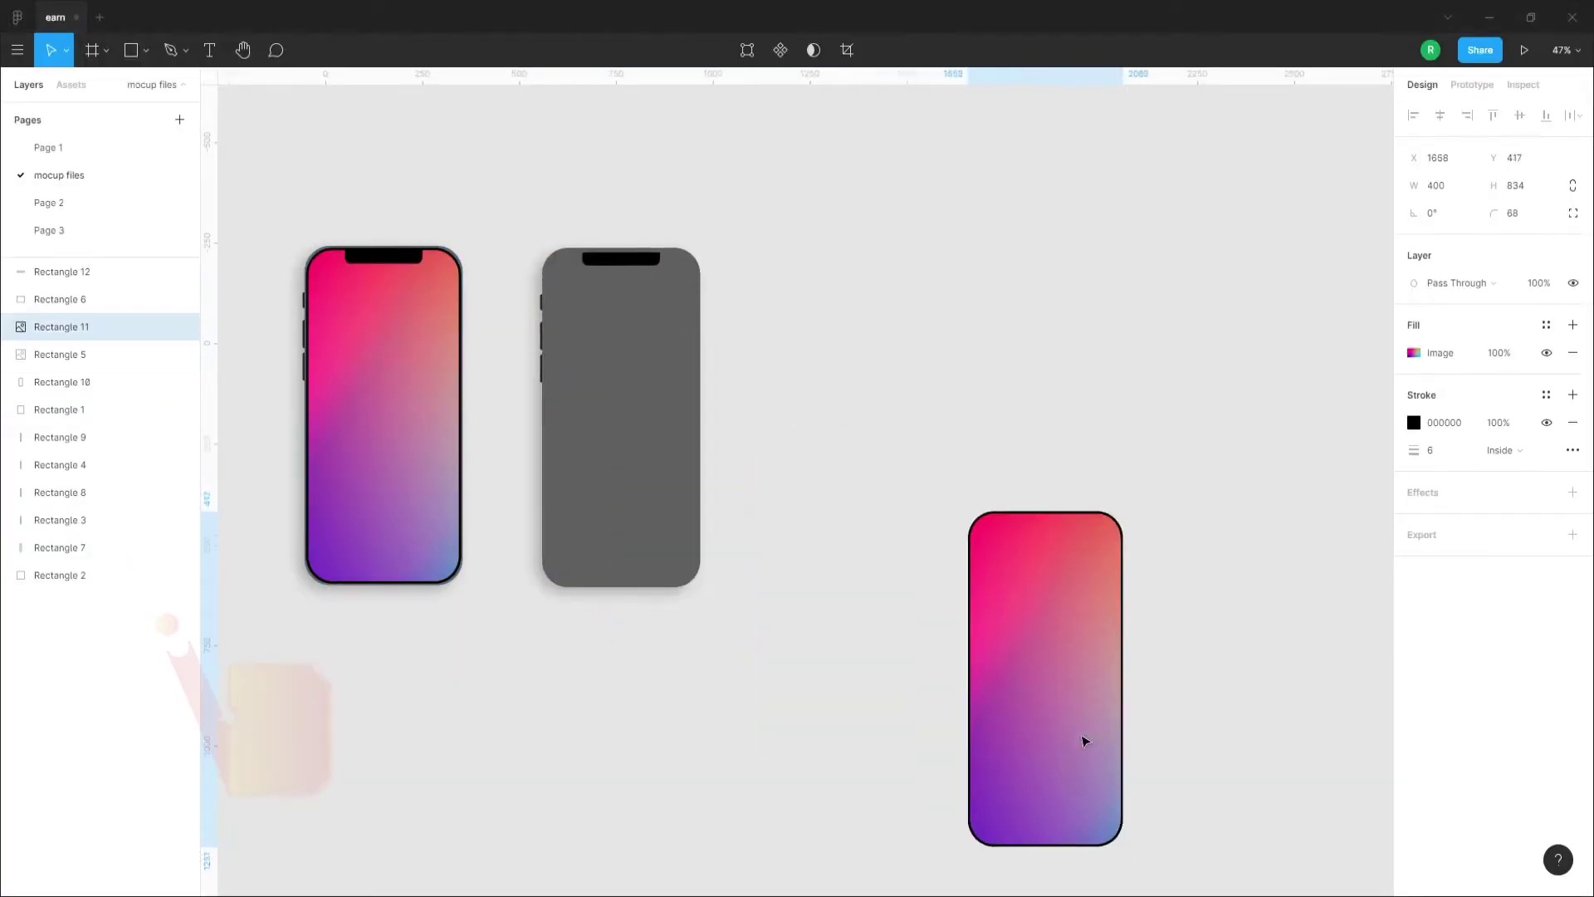
drag(669, 427, 683, 775)
drag(642, 264, 871, 240)
drag(650, 697, 694, 389)
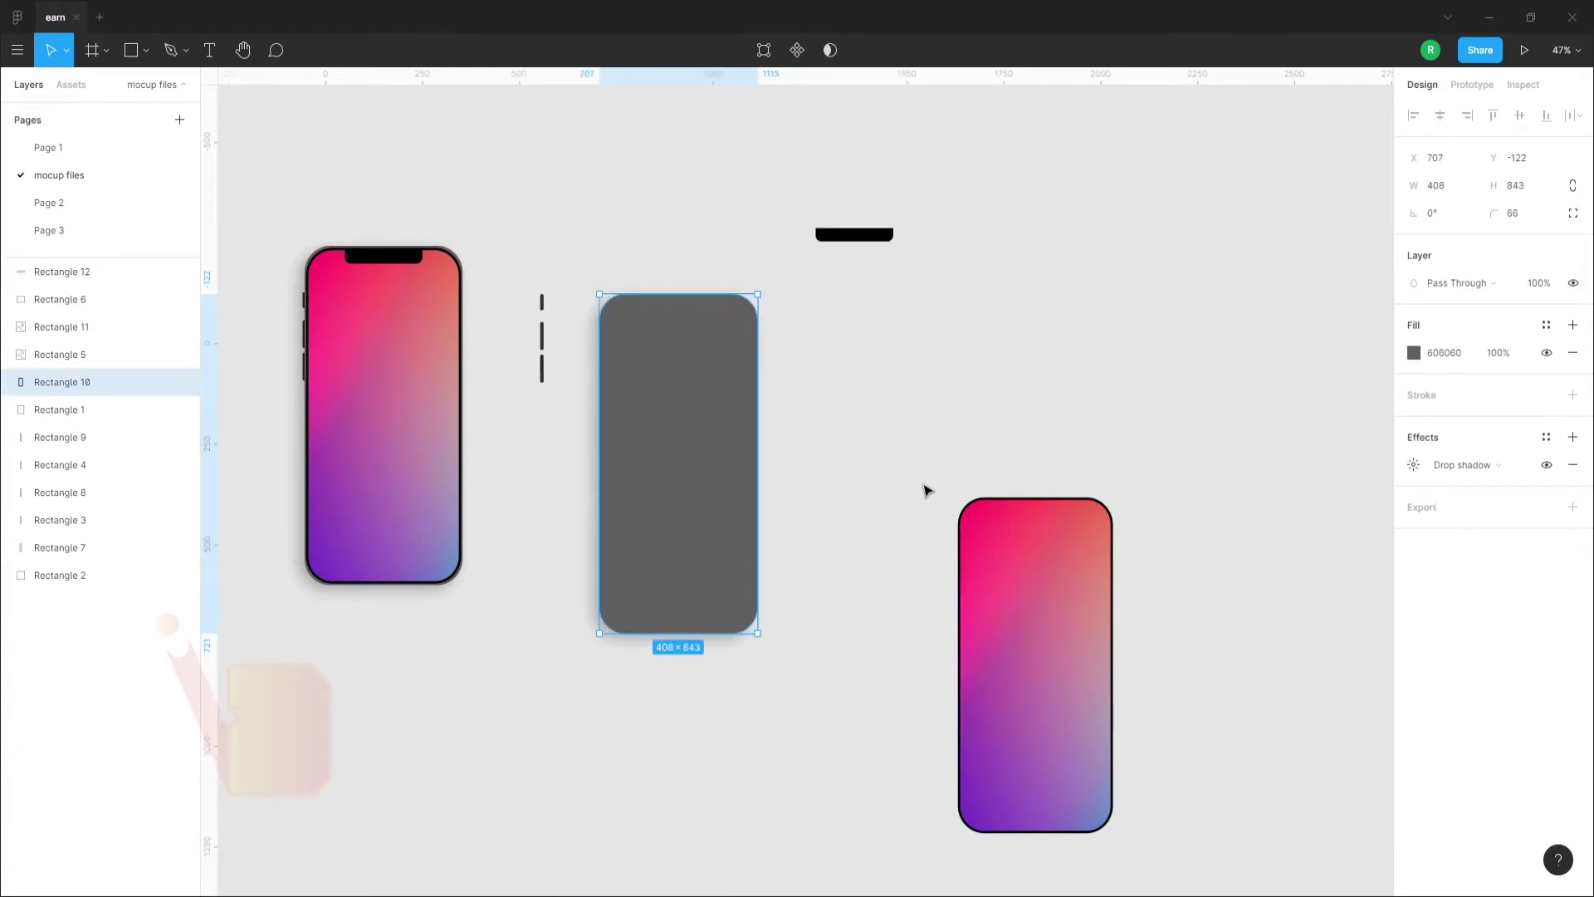
key(ctrl+z)
key(ctrl+z)
key(ctrl+z)
key(ctrl+z)
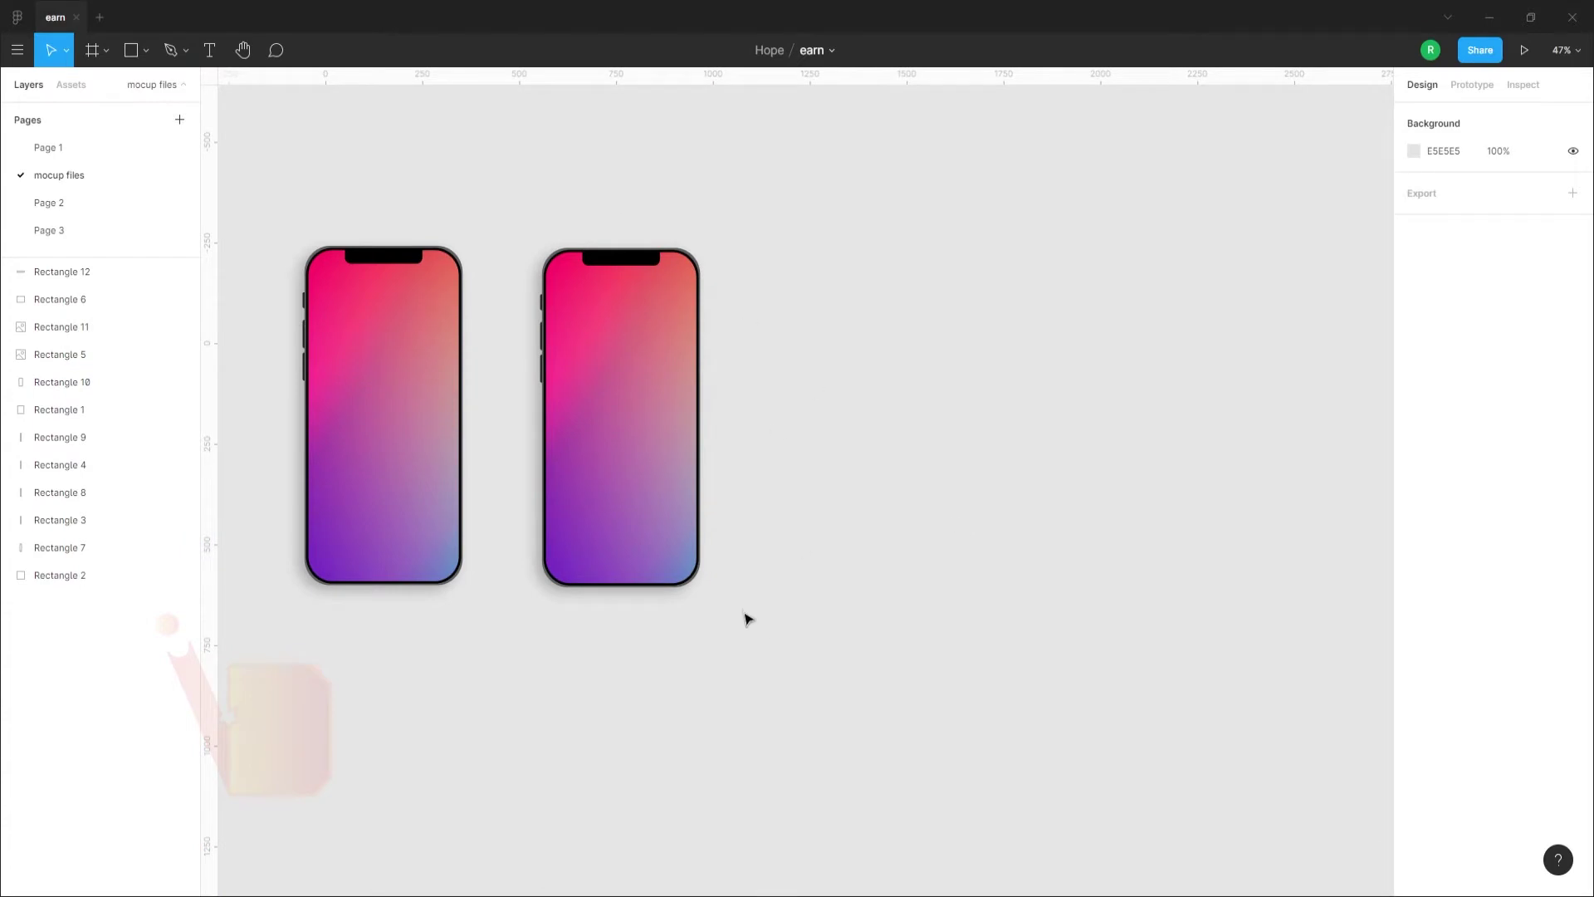
scroll(747, 610, down, 1)
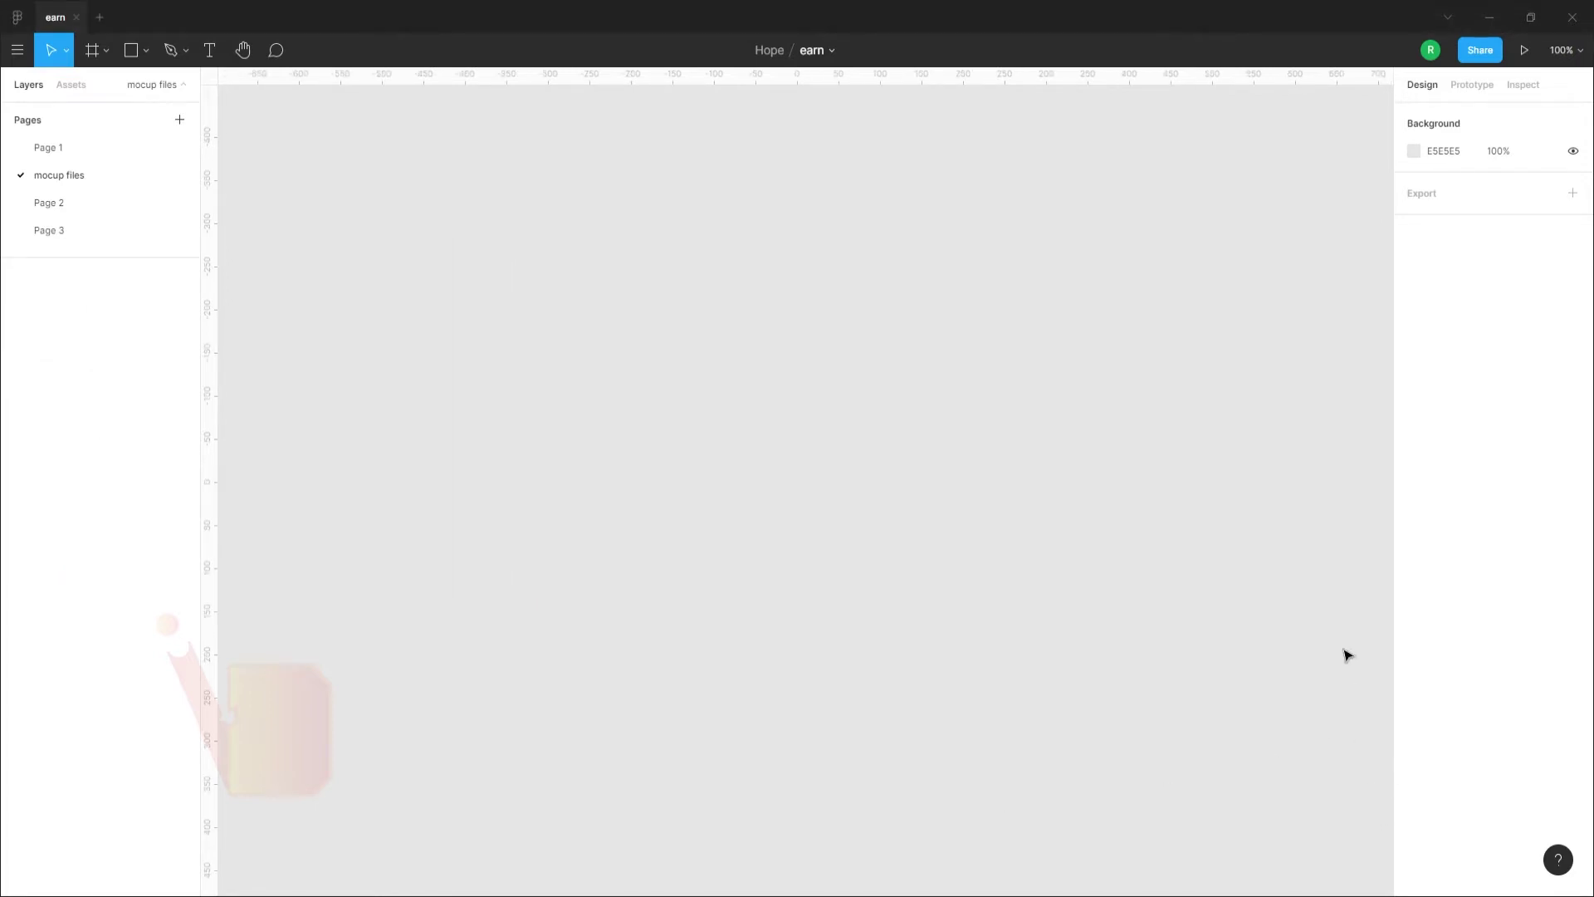
Draw a rectangle about 133 × 207 on the empty canvas and set its width to 408
key(r)
drag(502, 227, 612, 406)
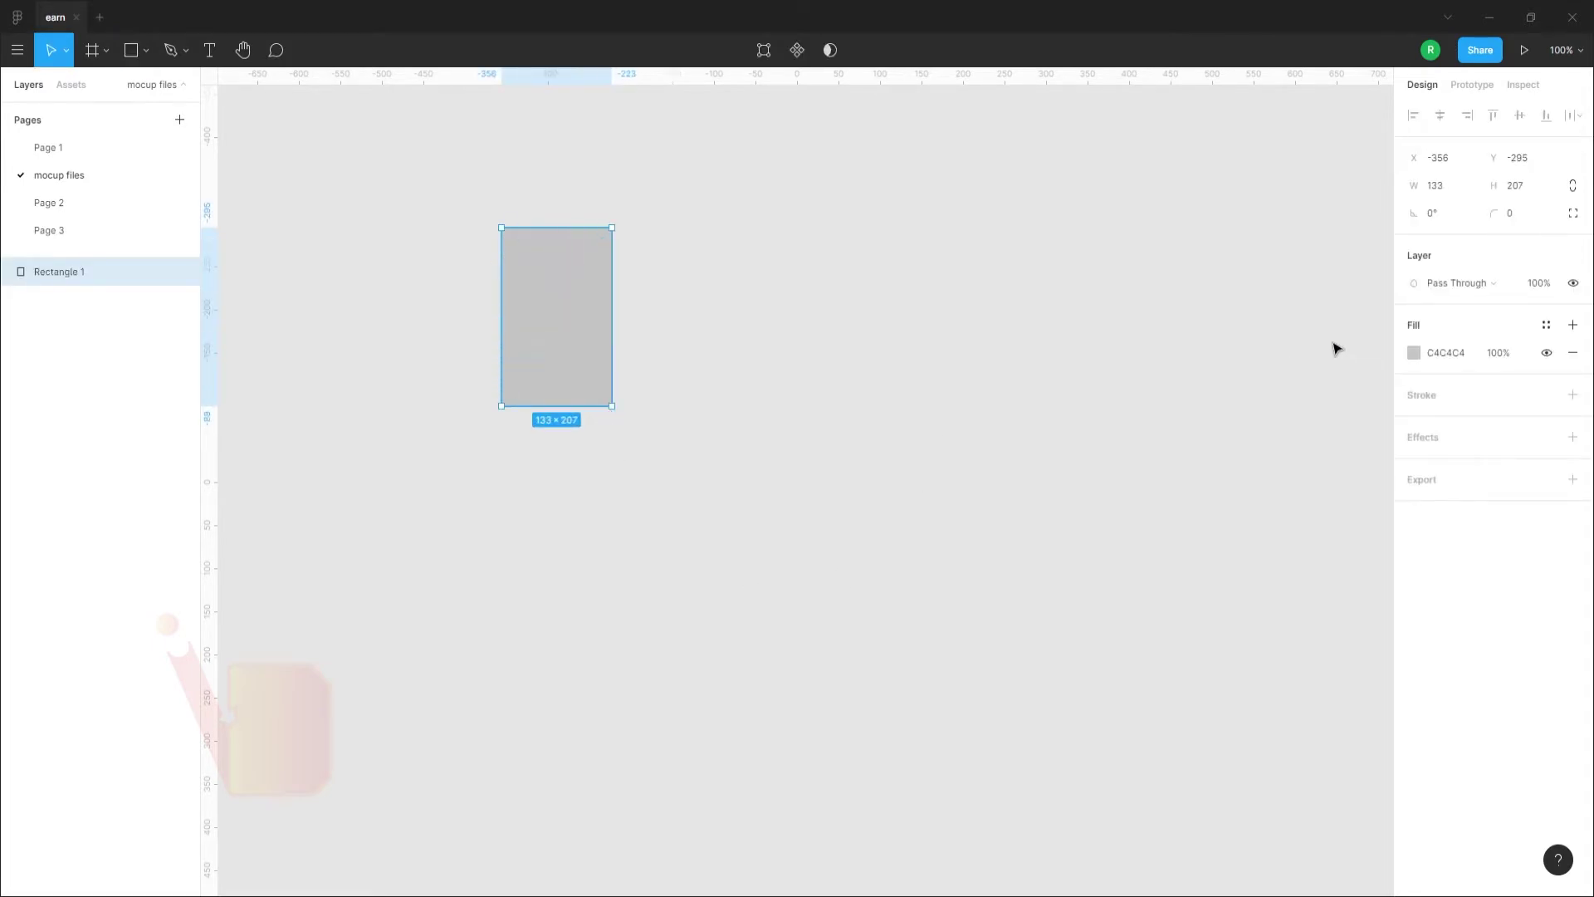
click(1435, 186)
text(408)
key(Return)
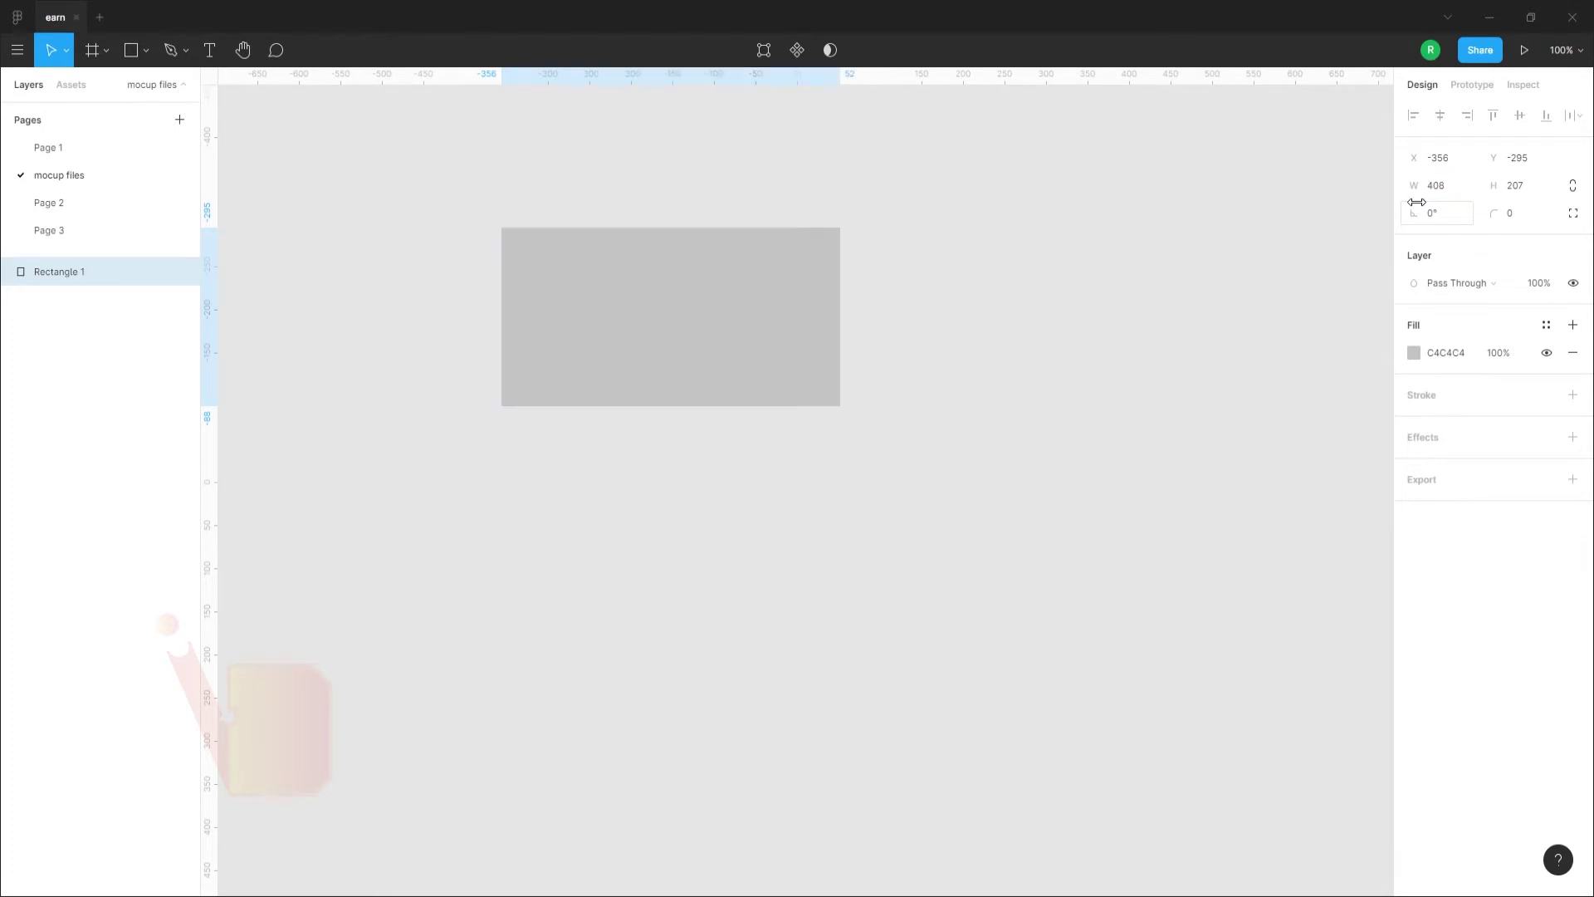
Set the rectangle's height to 66
click(1517, 186)
text(66)
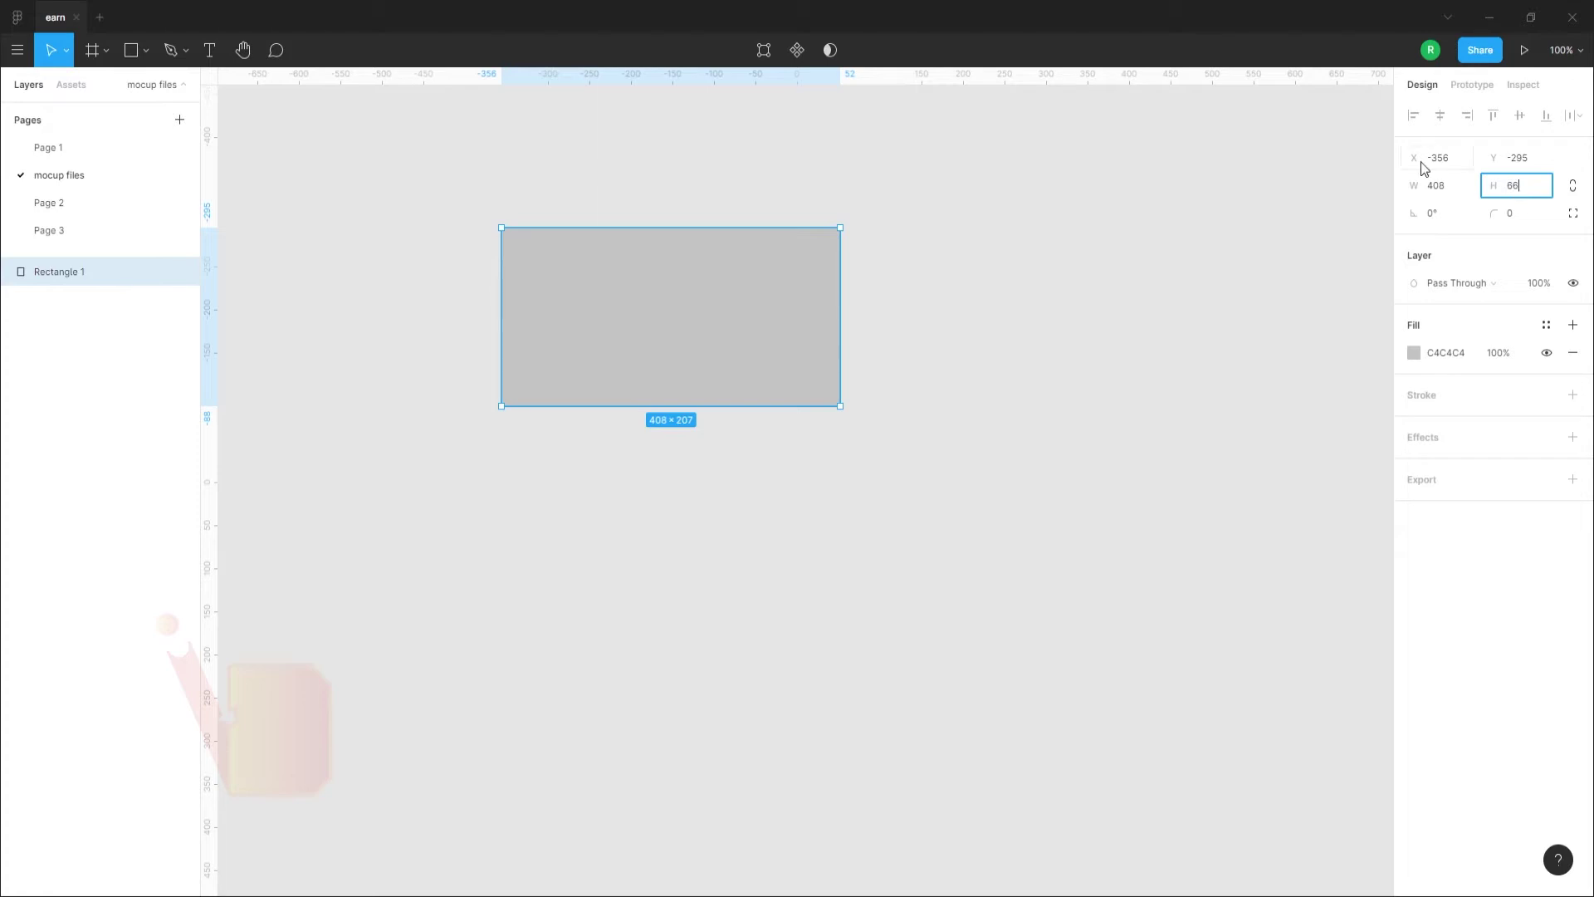
key(Return)
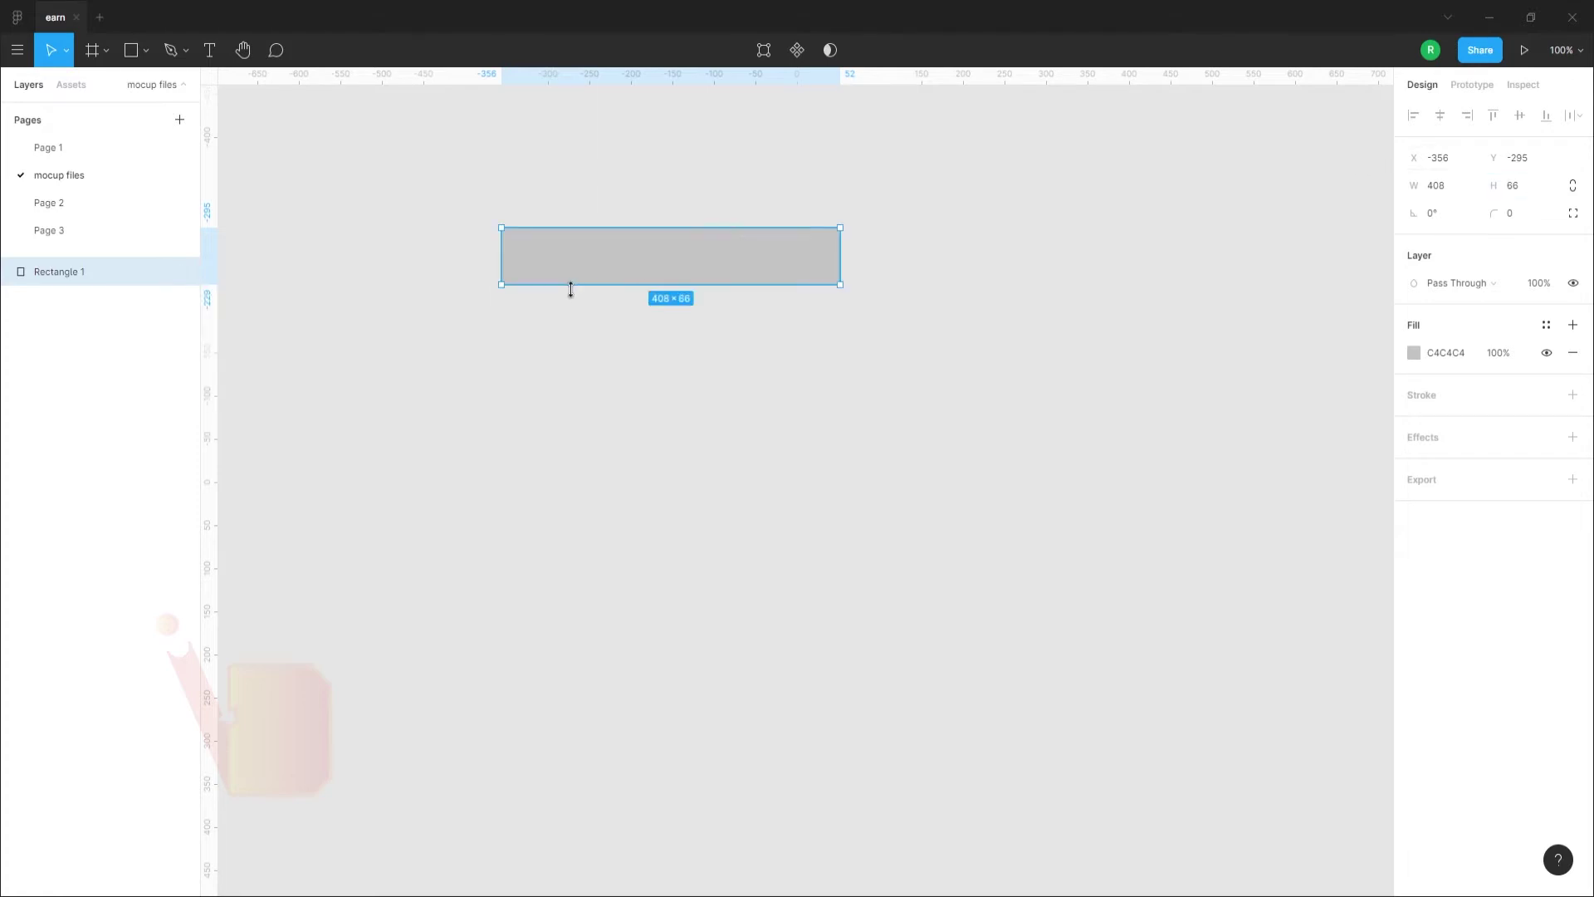
Set the rectangle's height to 843 and its corner radius to 66
click(1515, 187)
key(Return)
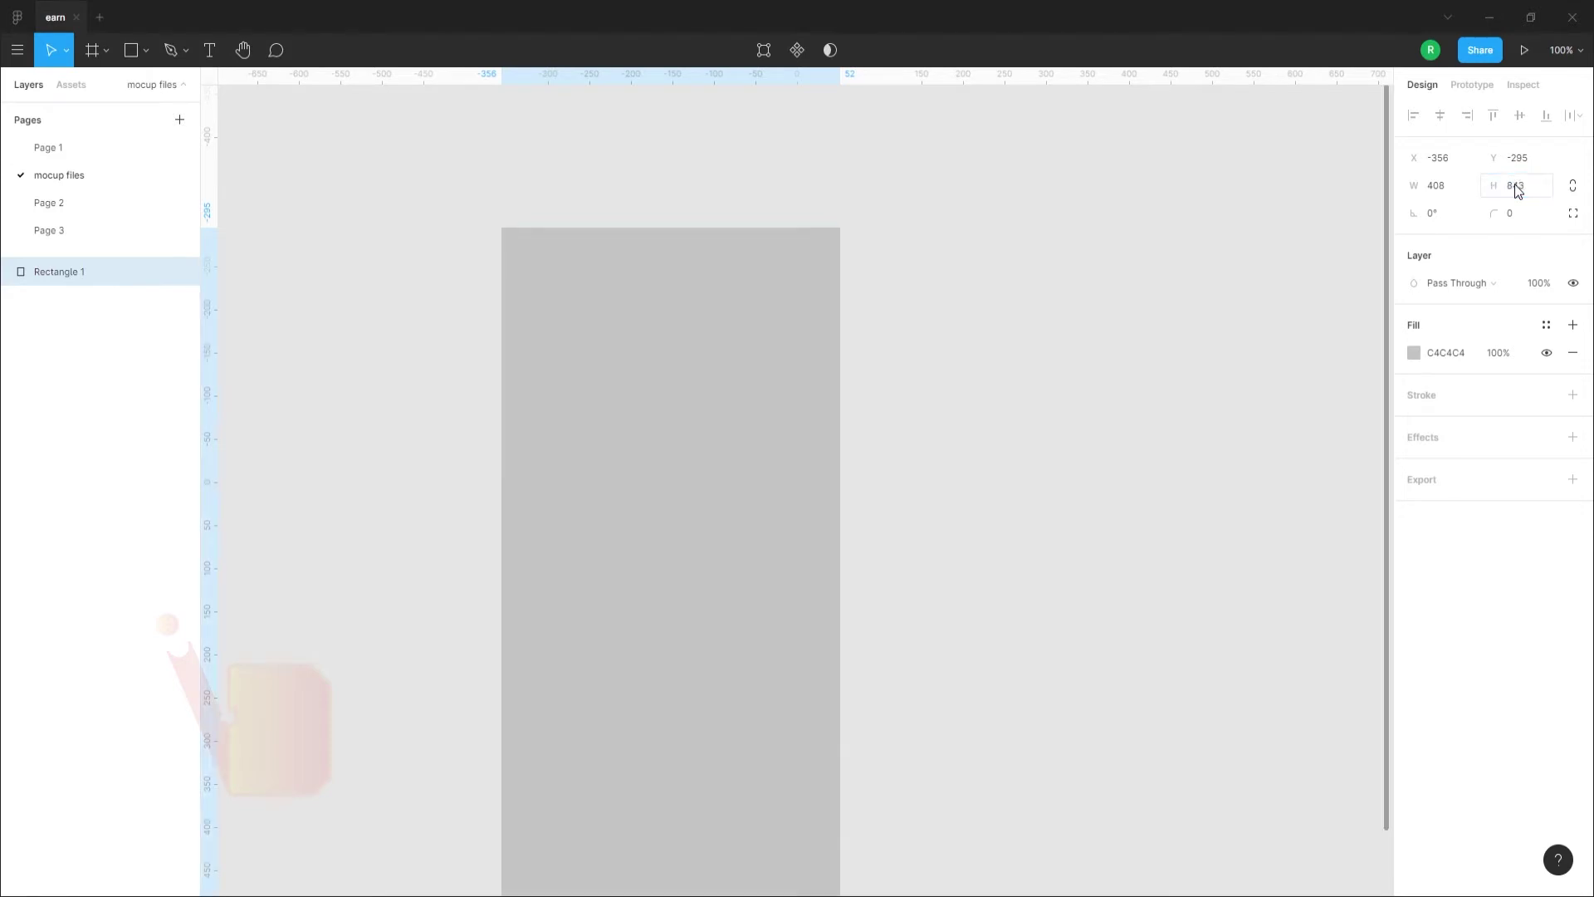
click(1518, 215)
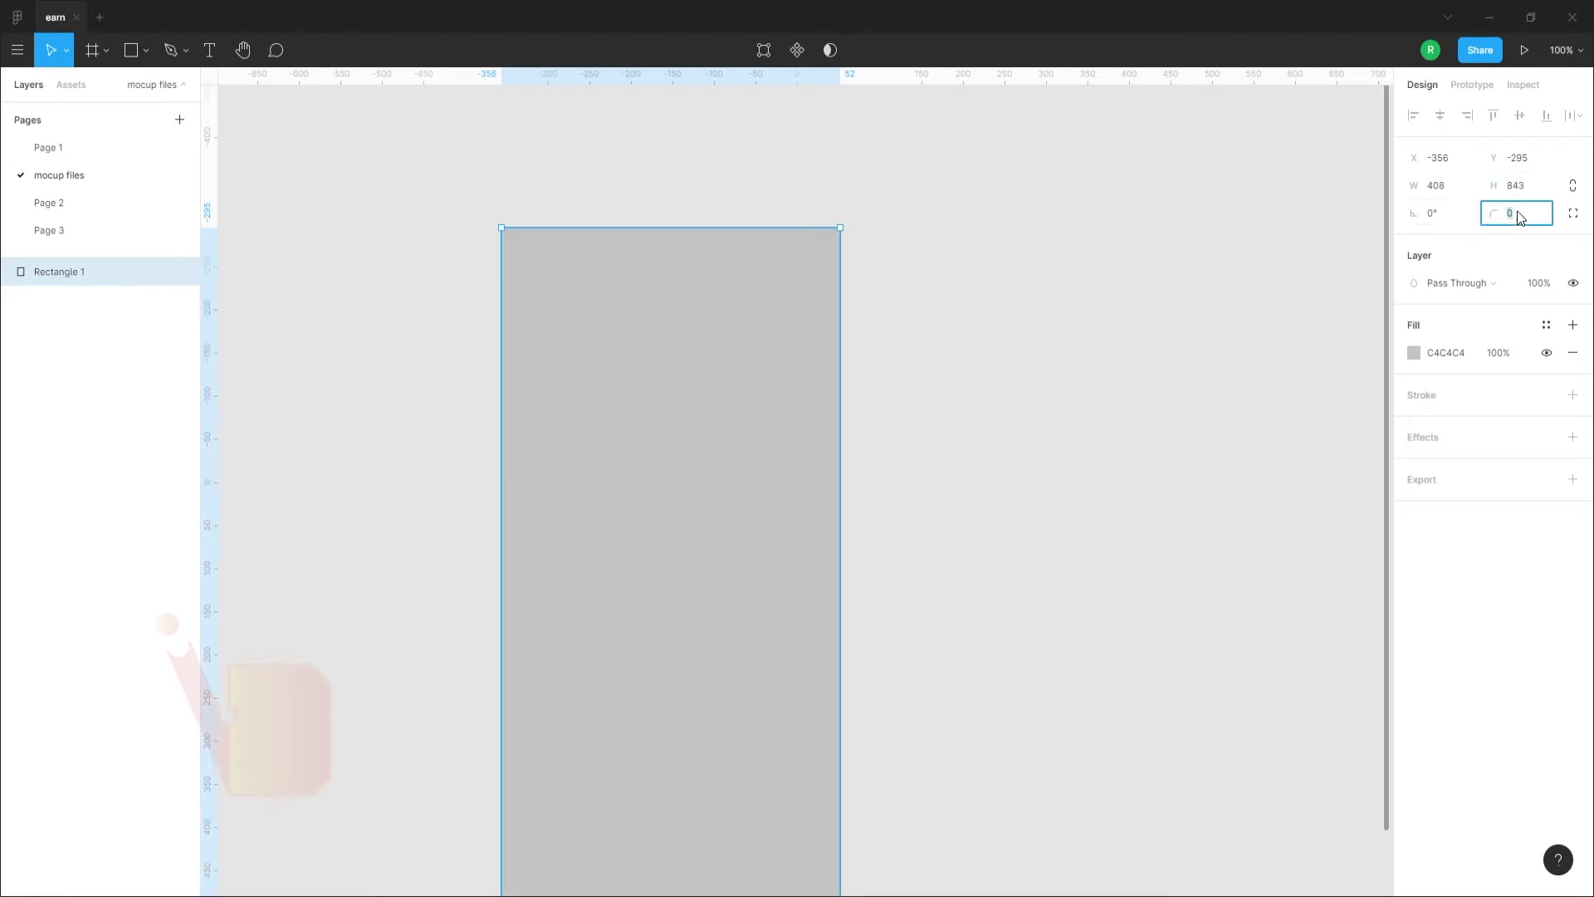
key(Return)
click(274, 365)
Move the rounded rectangle to about X -54, Y -242 and change its fill color to 606060
scroll(355, 378, down, 3)
scroll(355, 378, up, 1)
scroll(443, 386, down, 1)
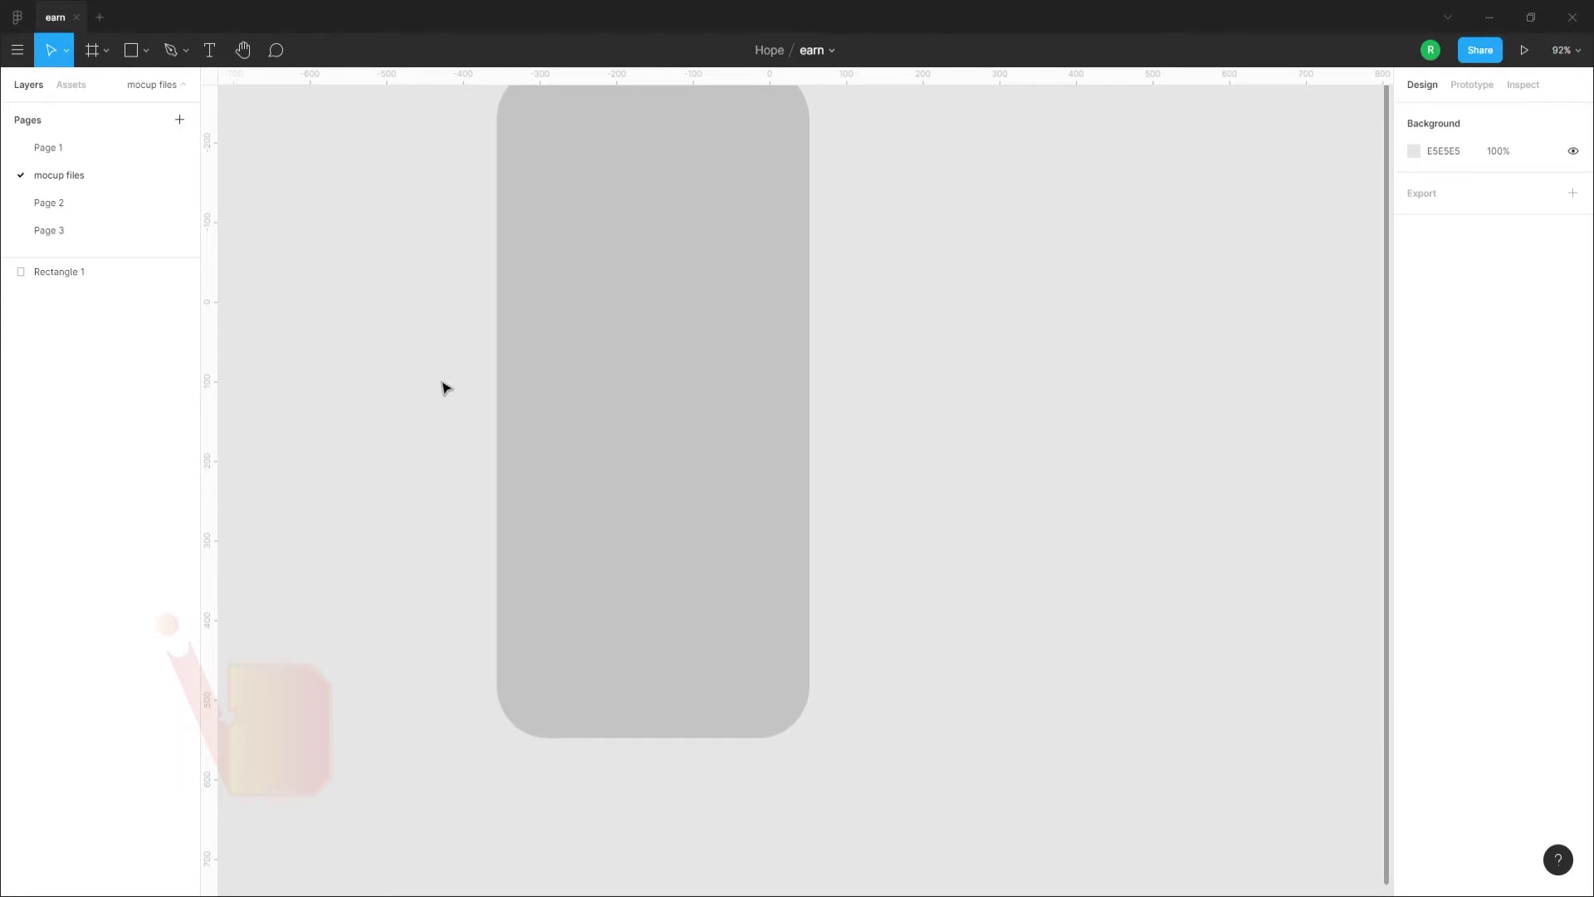
scroll(440, 384, down, 3)
drag(565, 406, 731, 439)
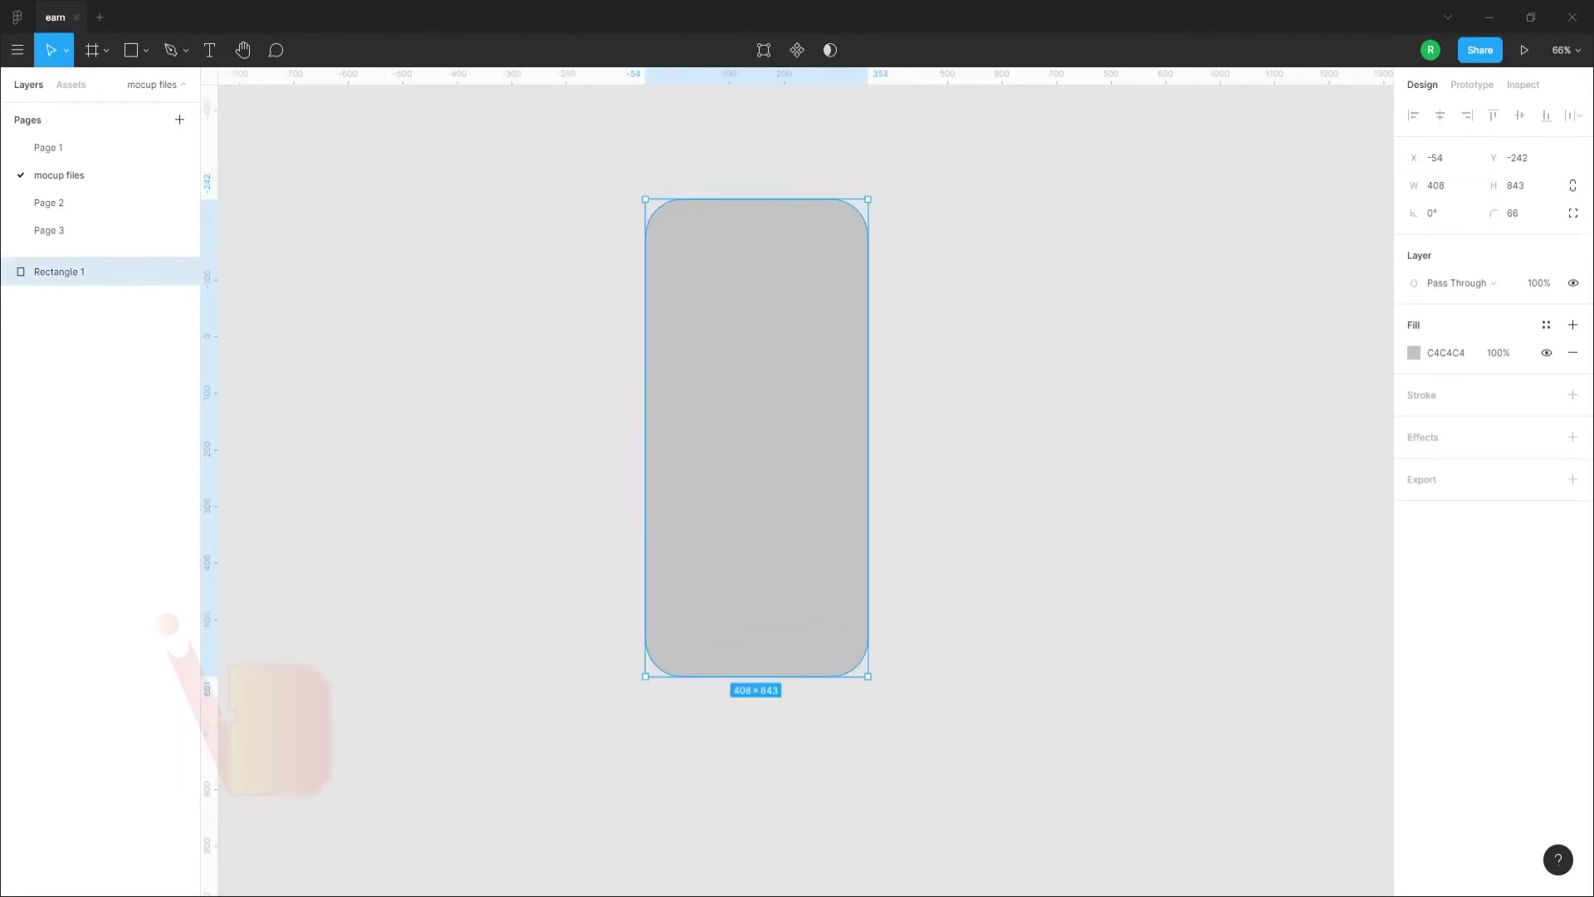
click(1457, 360)
text(606060)
key(Return)
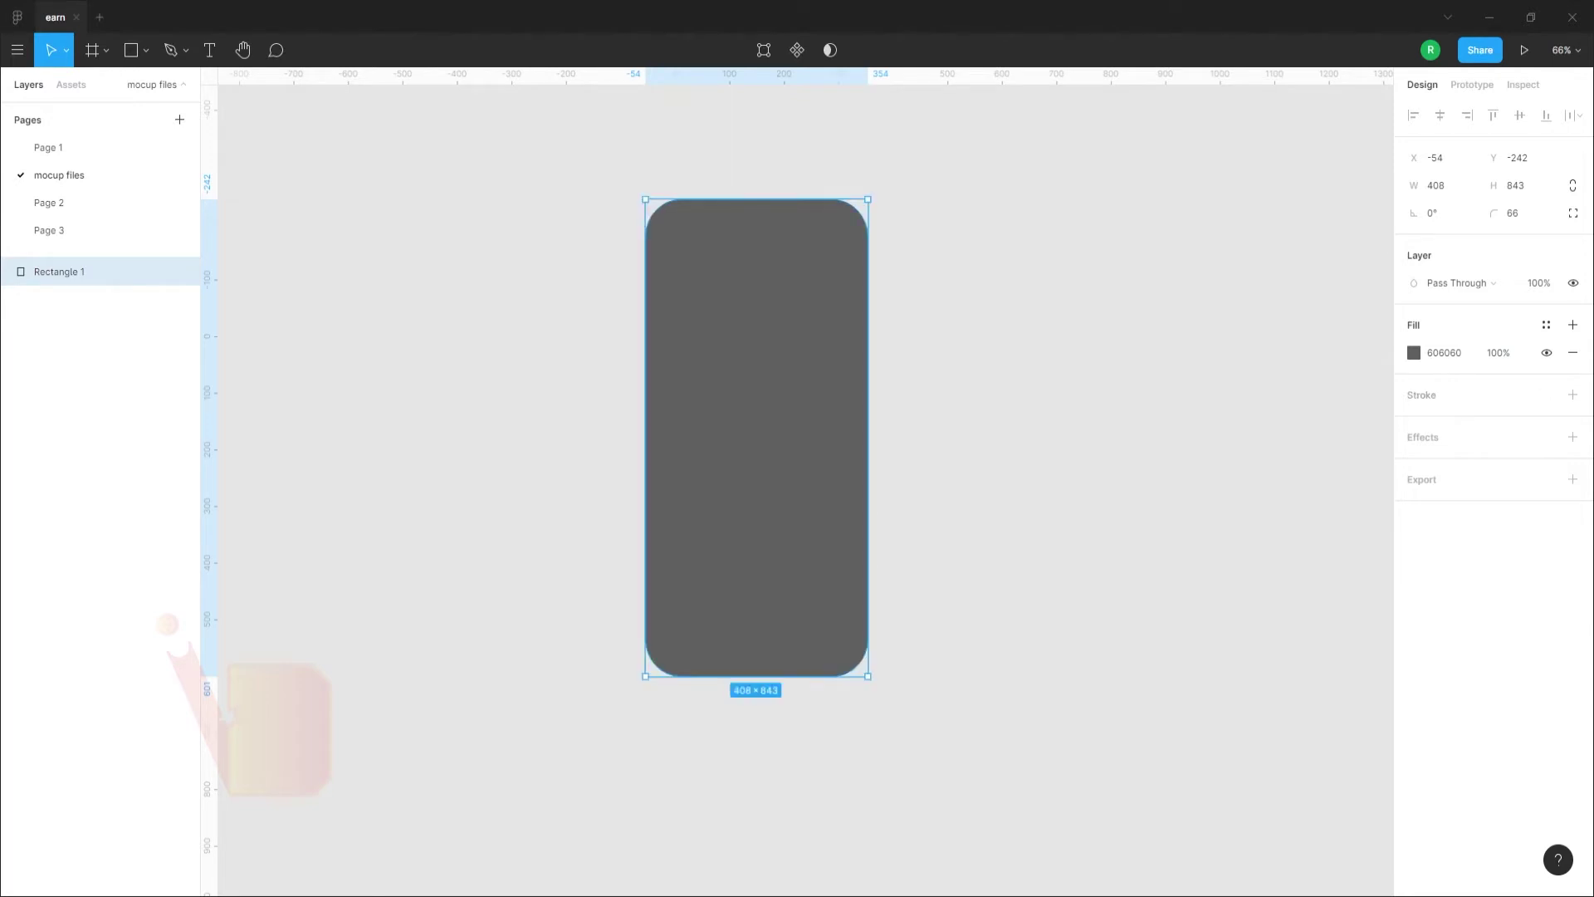
mouse_move(860, 366)
click(1220, 410)
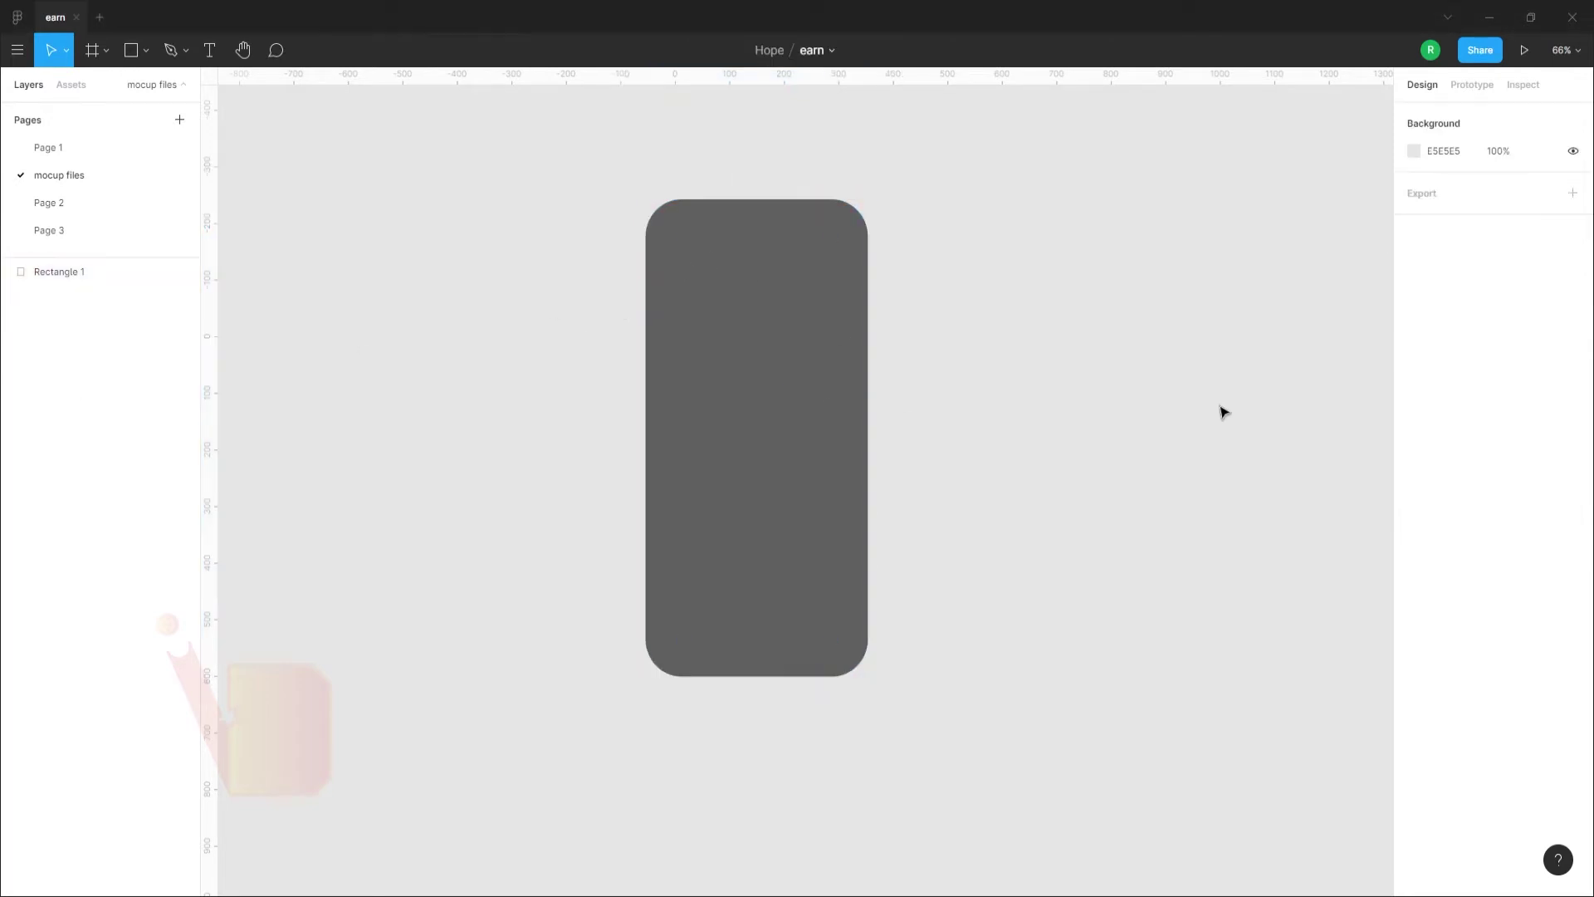
Add a drop shadow to the phone body rectangle and set the shadow's Y offset to 12
click(839, 452)
click(1571, 439)
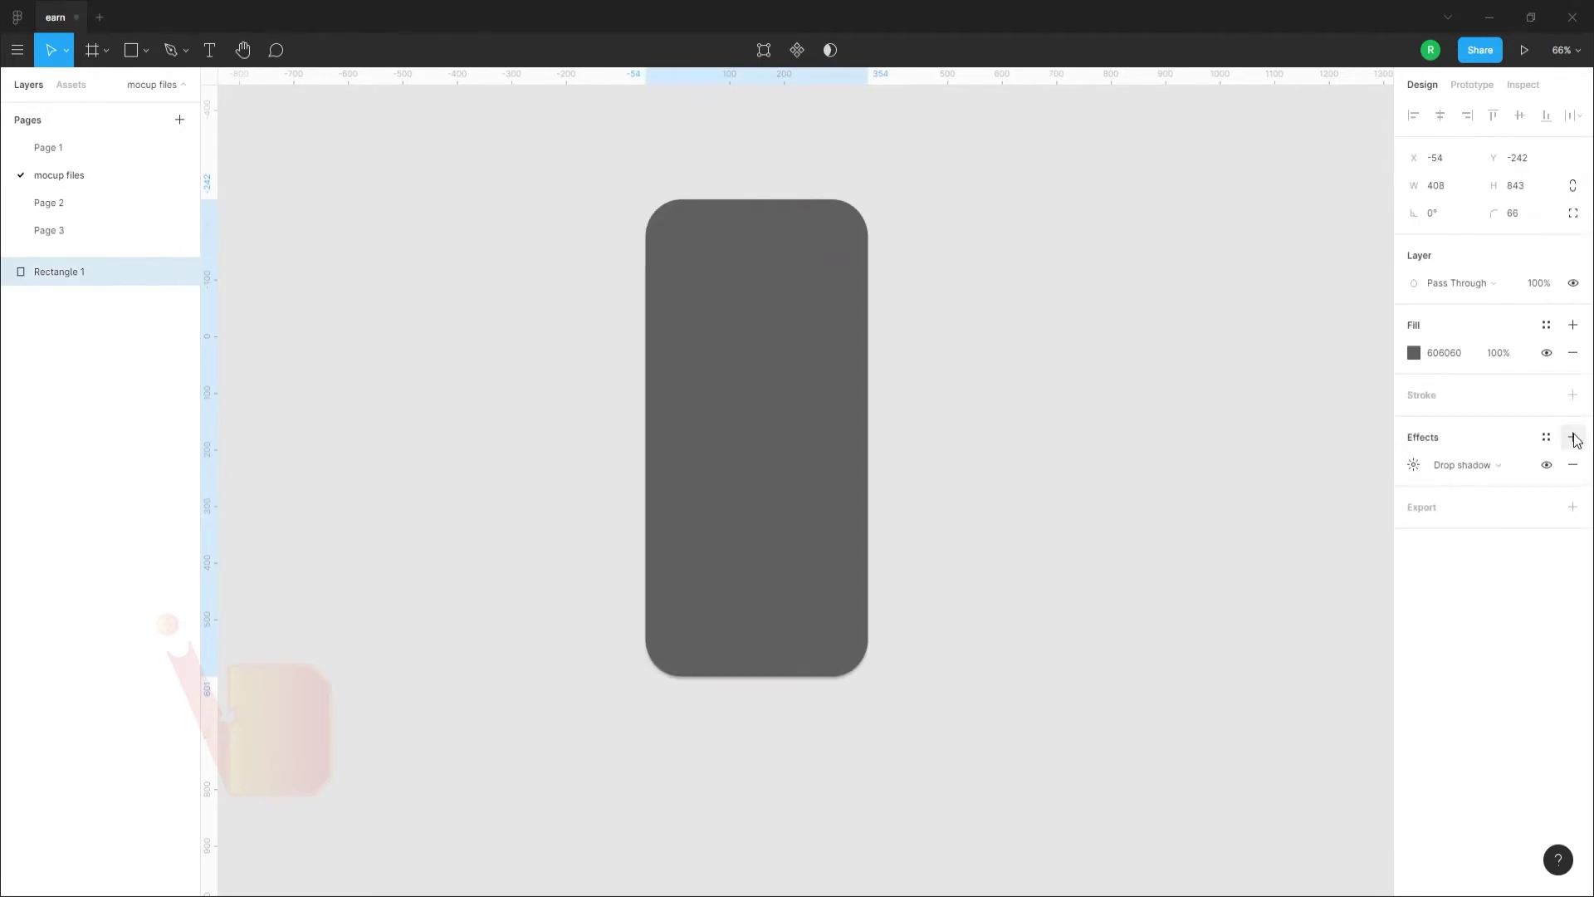
click(1412, 467)
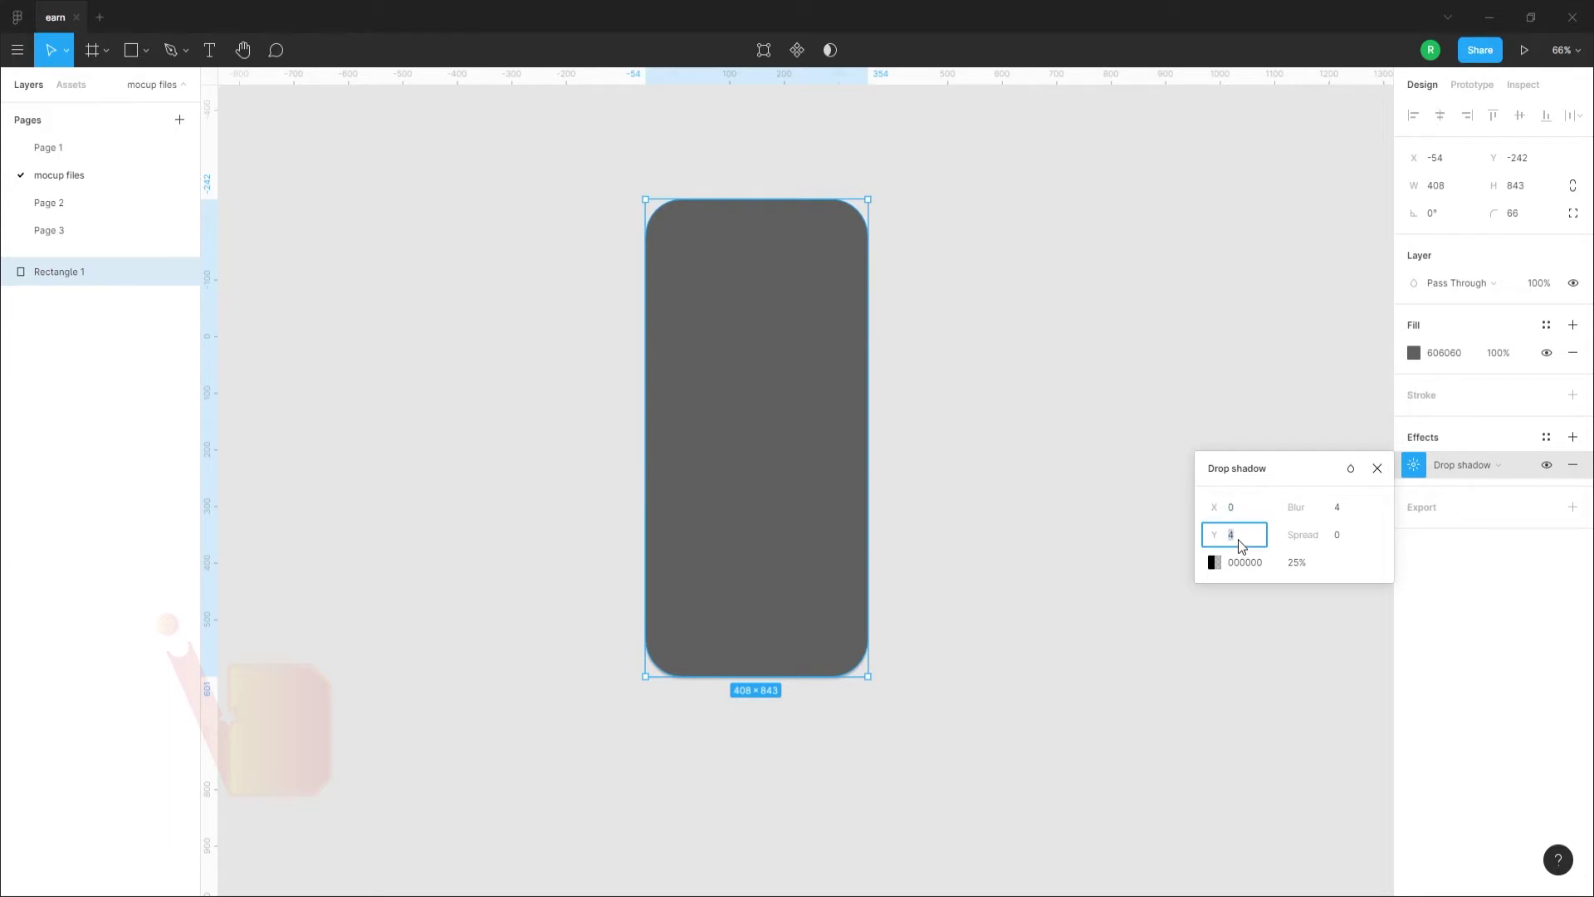
text(9)
key(Return)
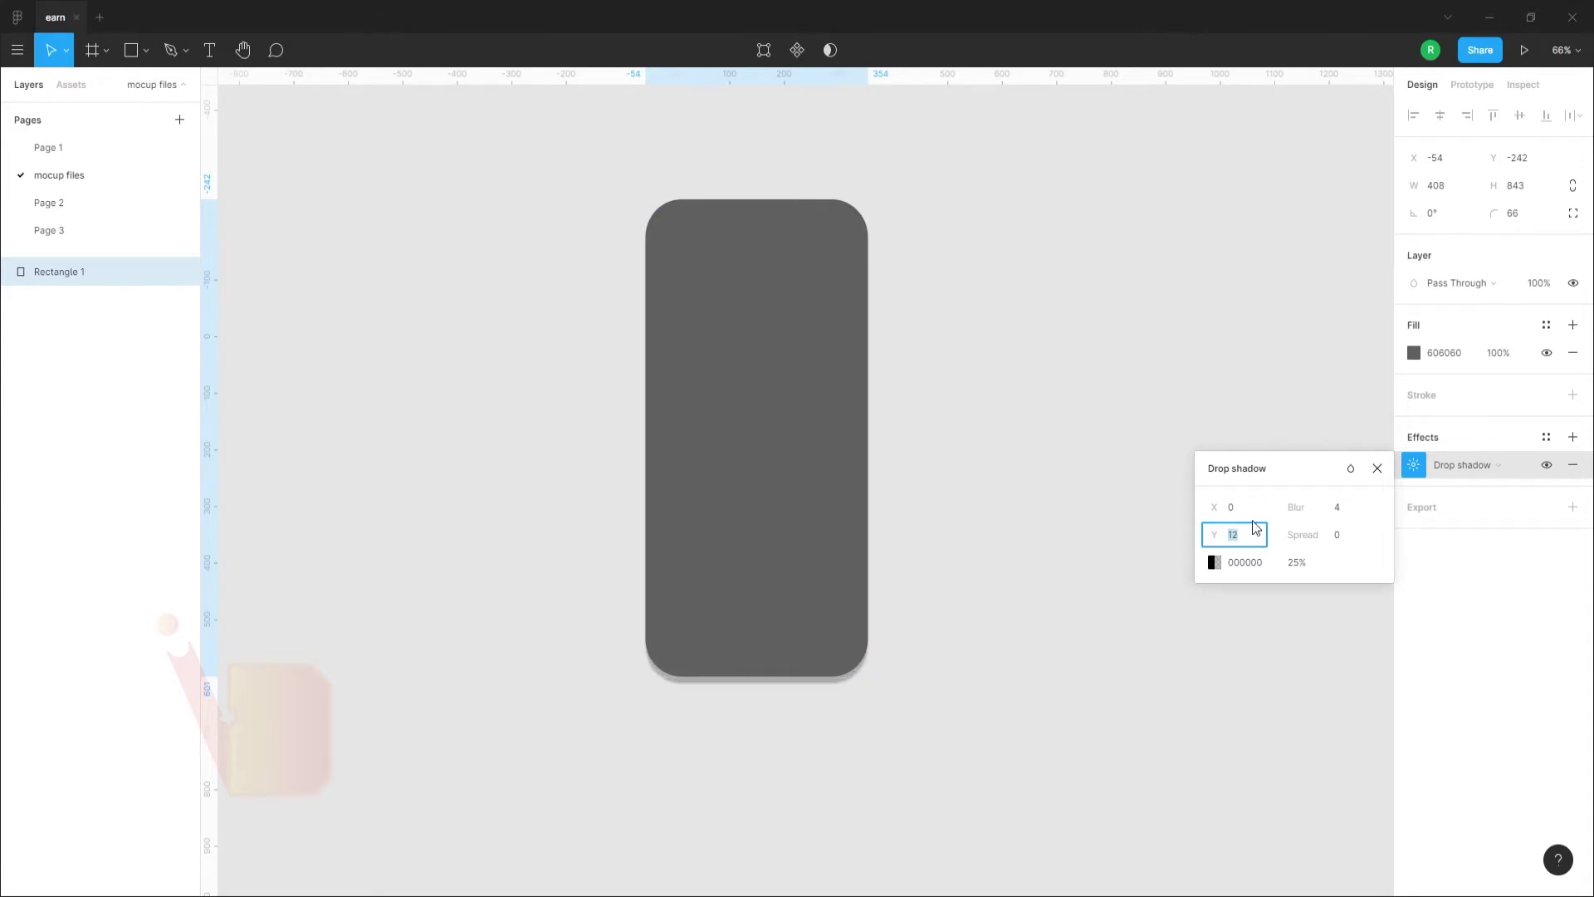
Set the drop shadow's X offset to -15 so it falls toward the phone body's left side
click(1253, 510)
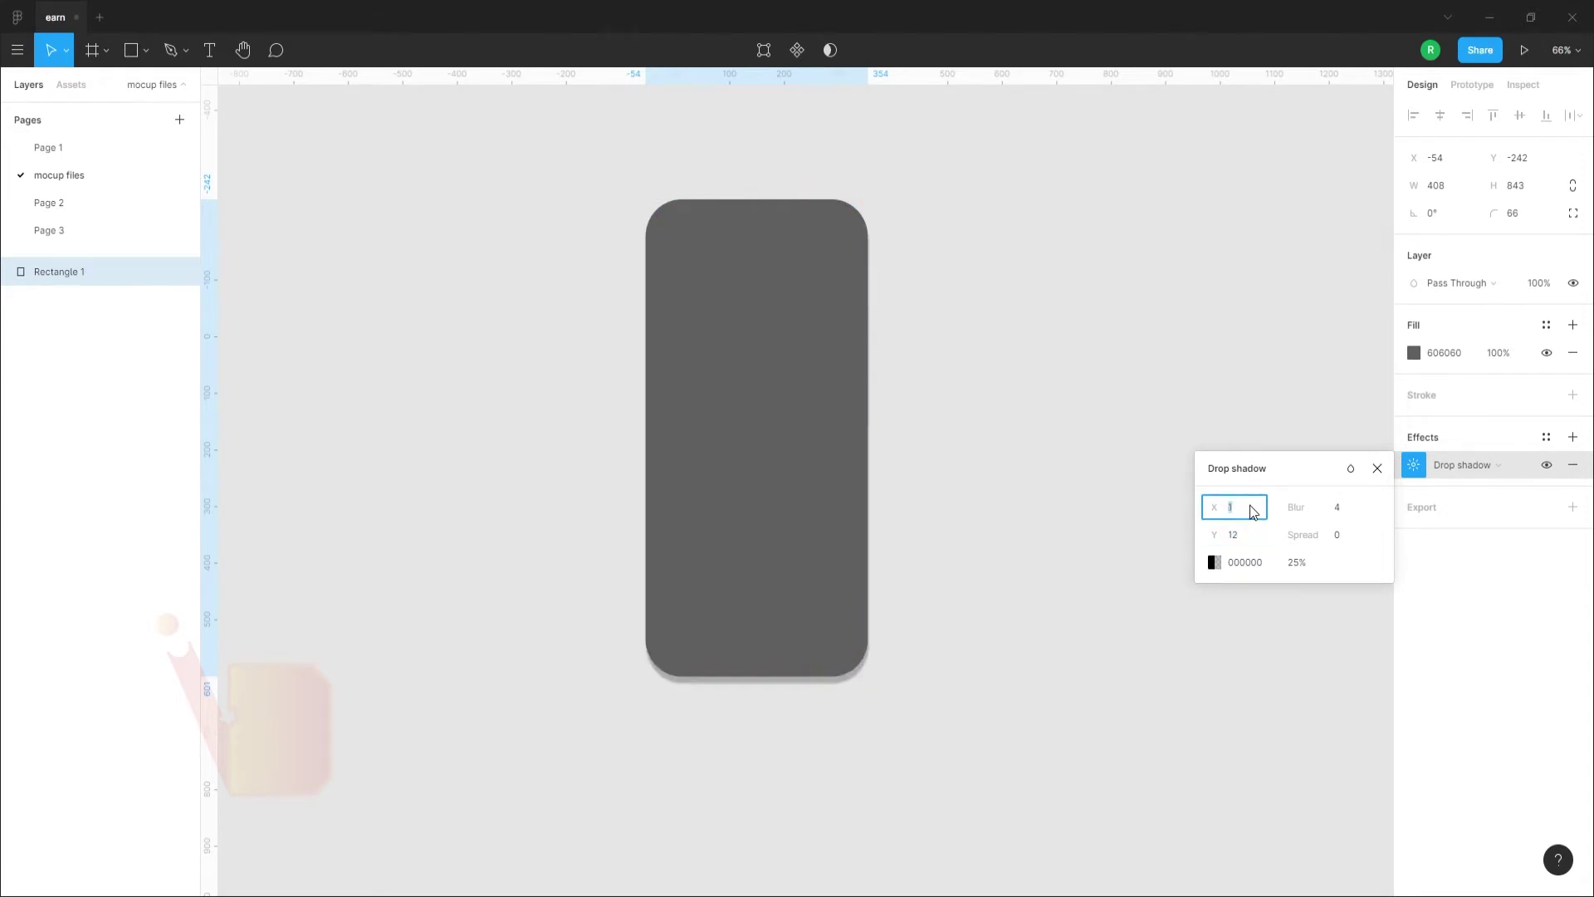
text(19)
key(Return)
key(Down)
key(Down)
key(Down)
key(Down)
key(Down)
key(Down)
key(Down)
key(Down)
key(Down)
key(Down)
key(Down)
key(Down)
key(Down)
key(Down)
key(Down)
key(Down)
key(Down)
key(Down)
key(Down)
key(Down)
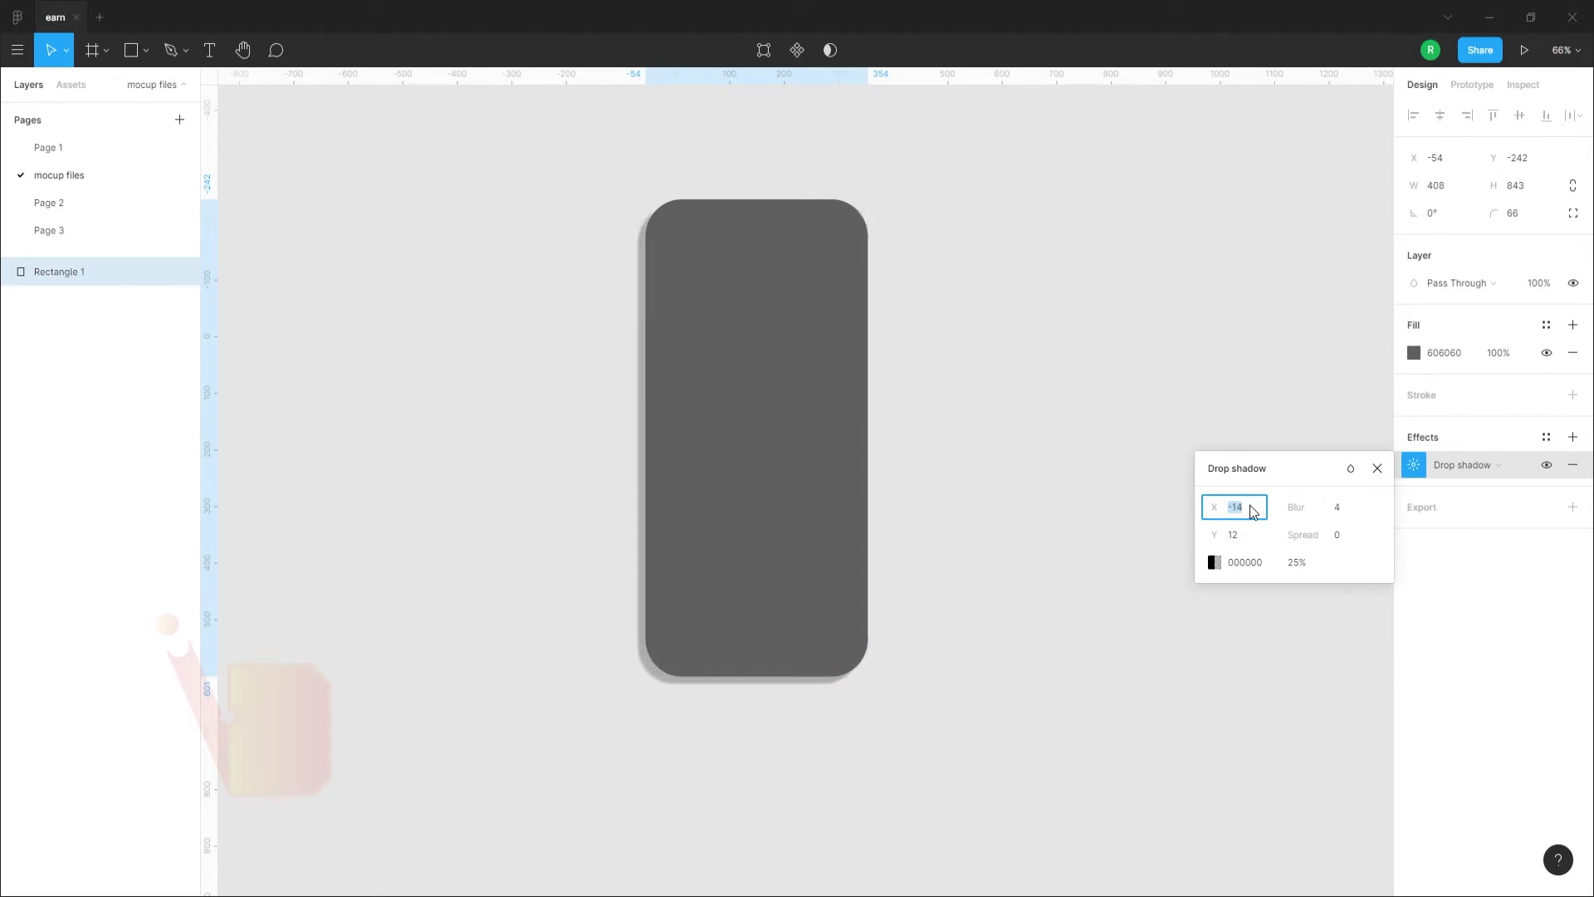
key(Down)
key(Down)
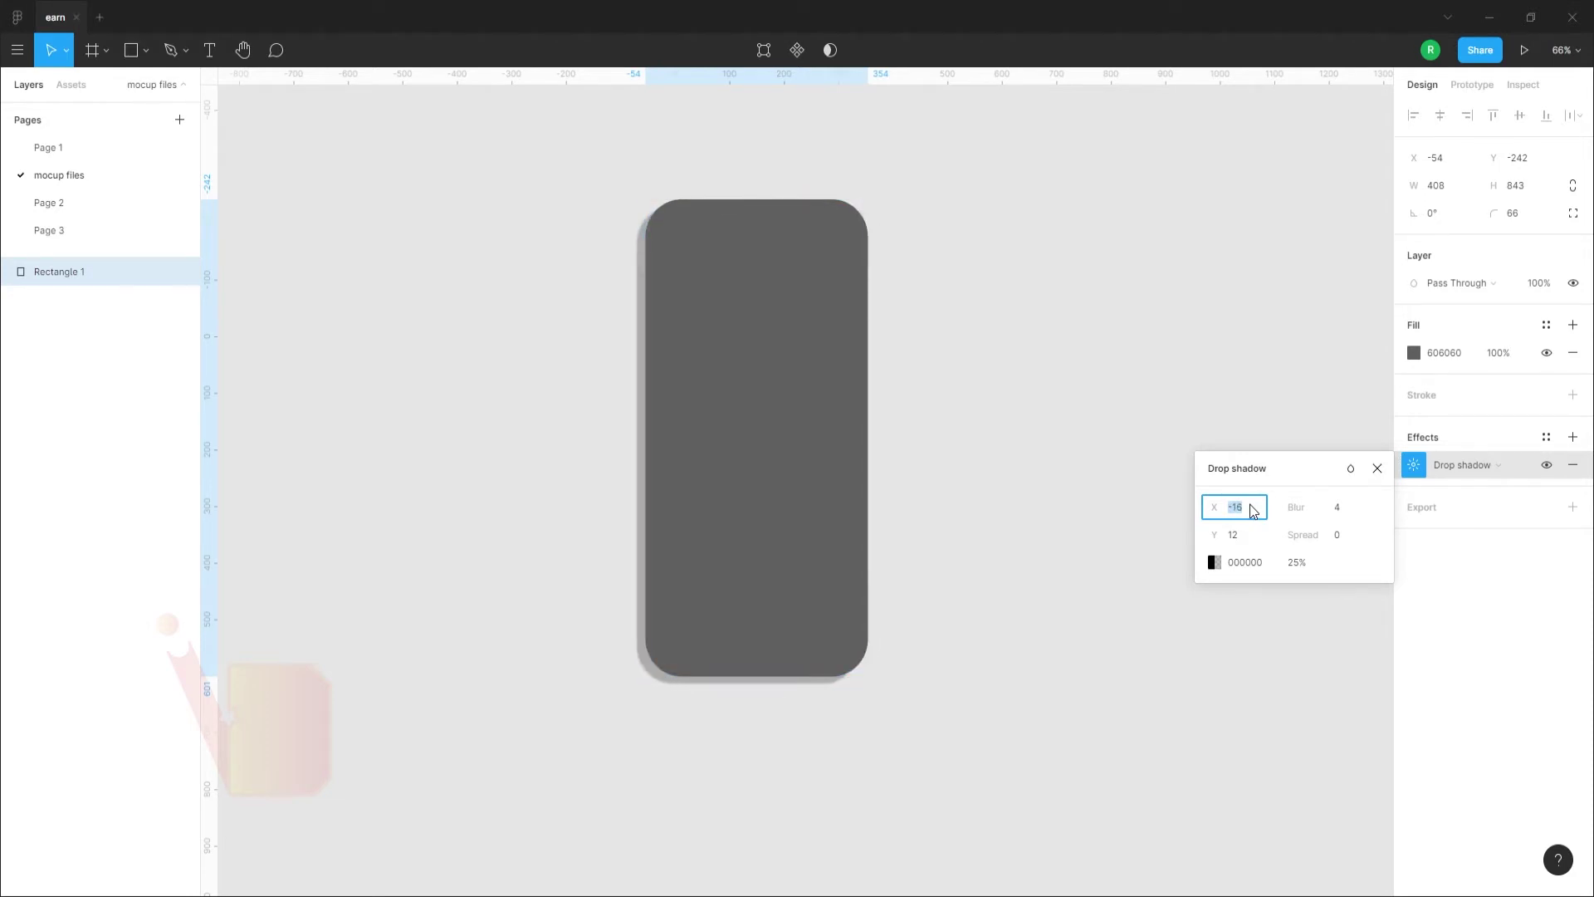
click(1254, 511)
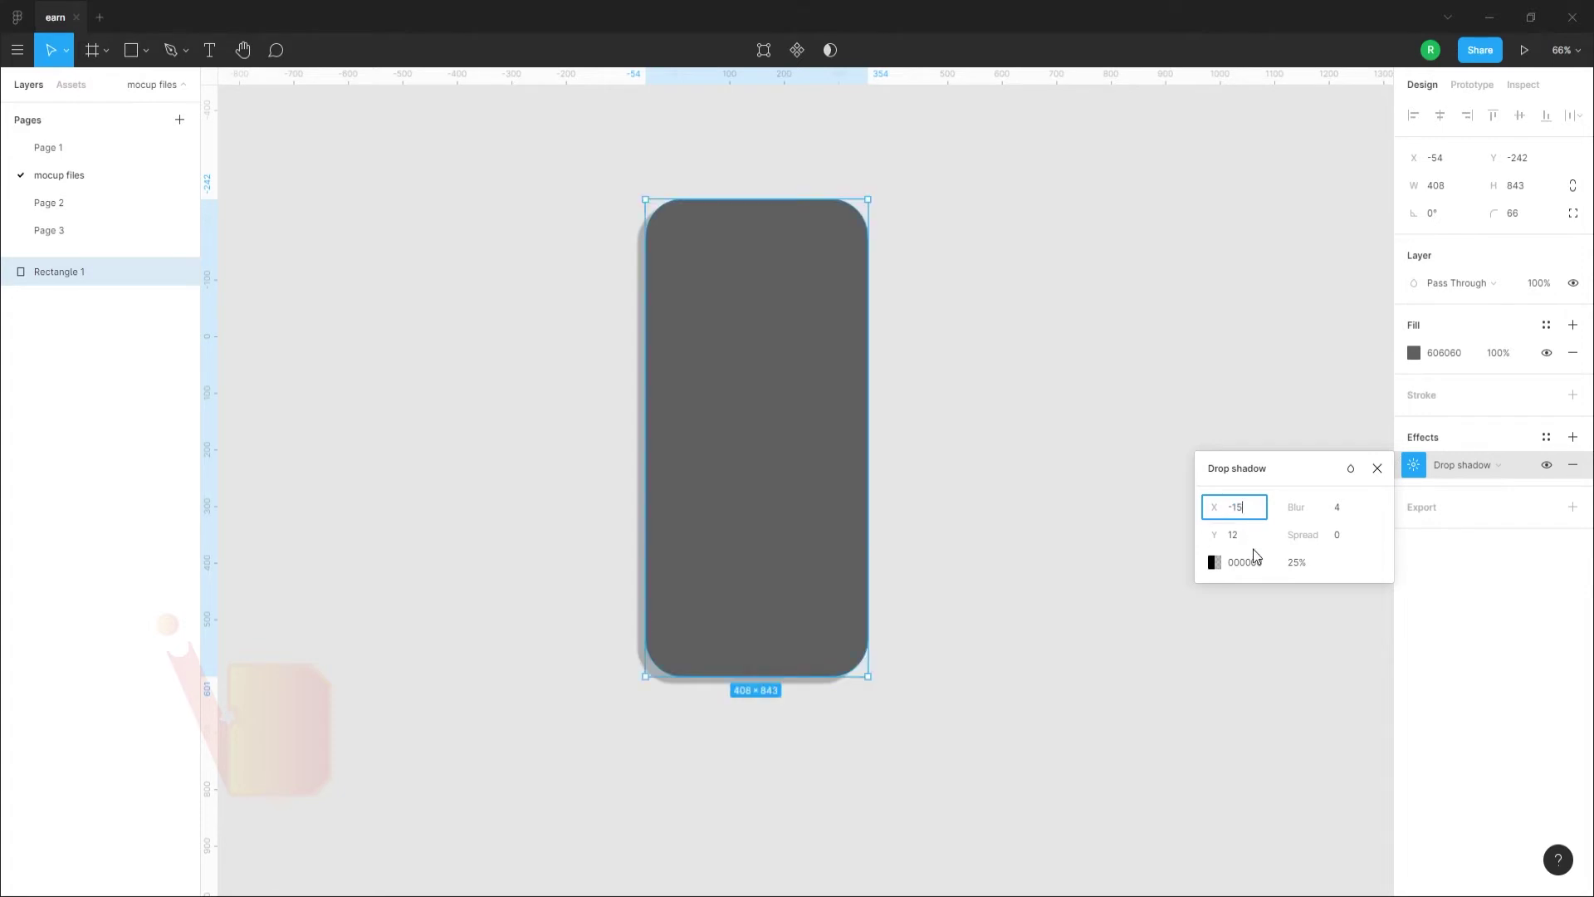
Set the drop shadow's blur to 38
click(1346, 537)
click(1345, 508)
text(22)
key(Return)
text(38)
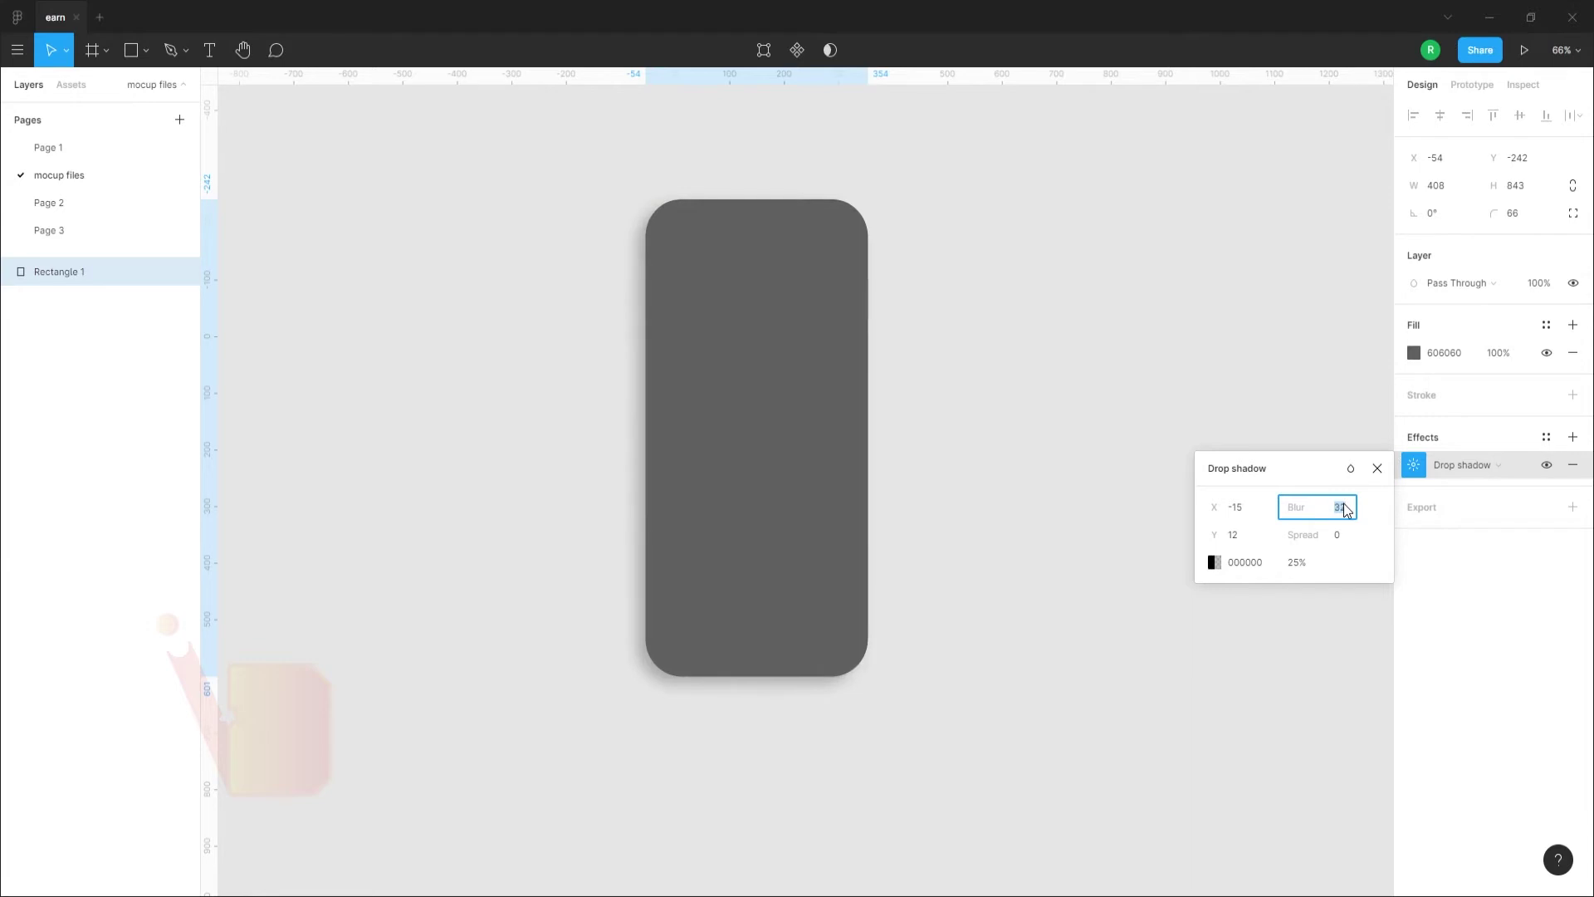
key(Return)
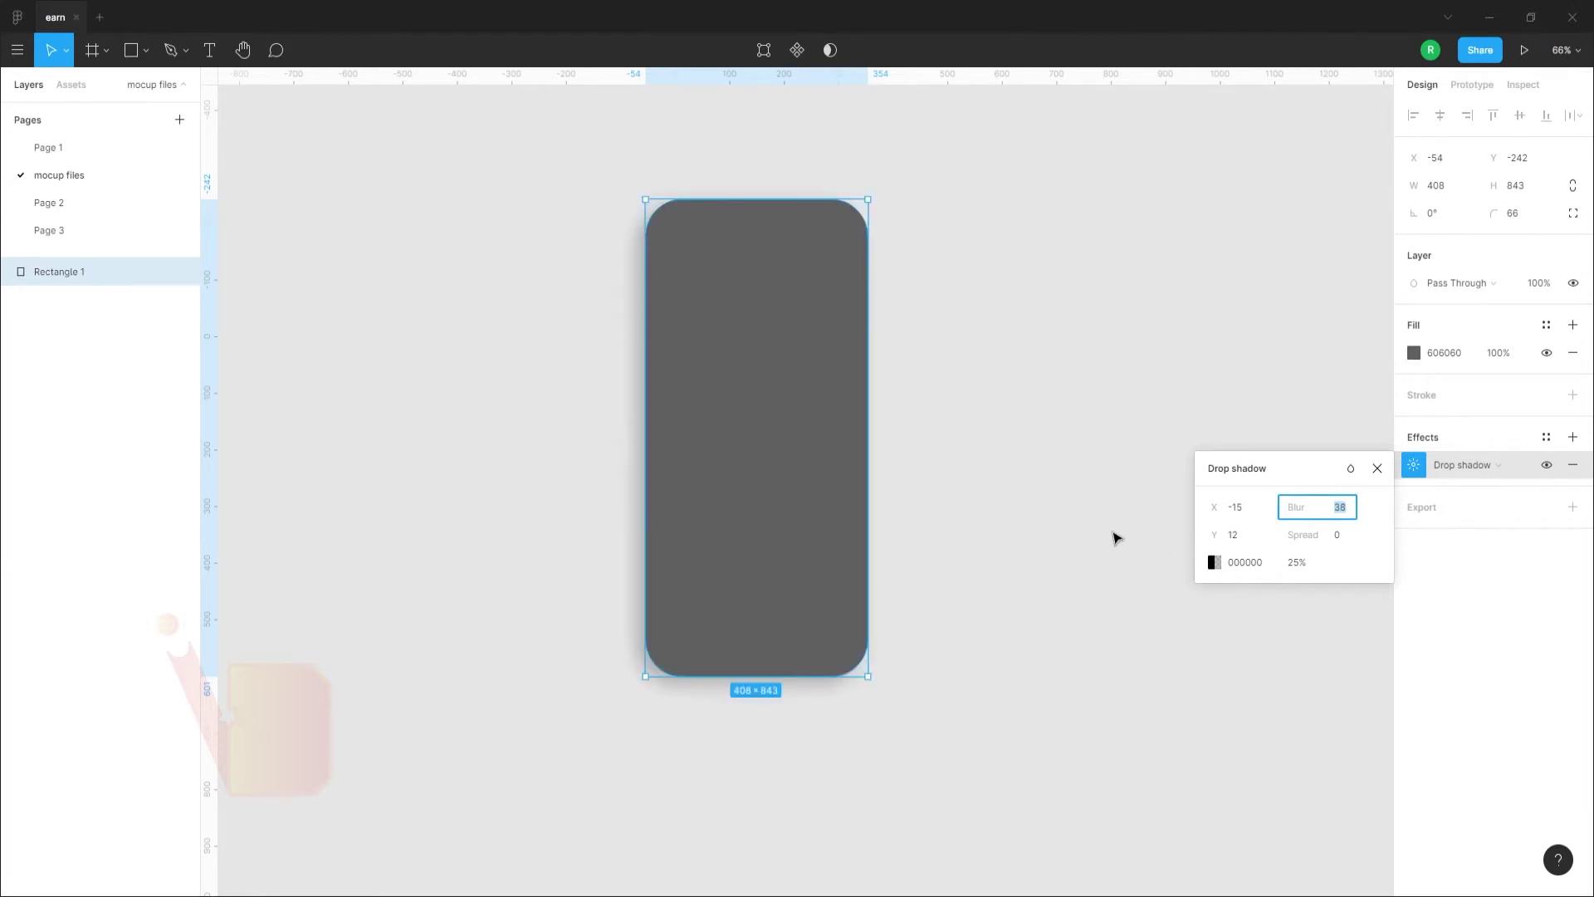
click(1057, 546)
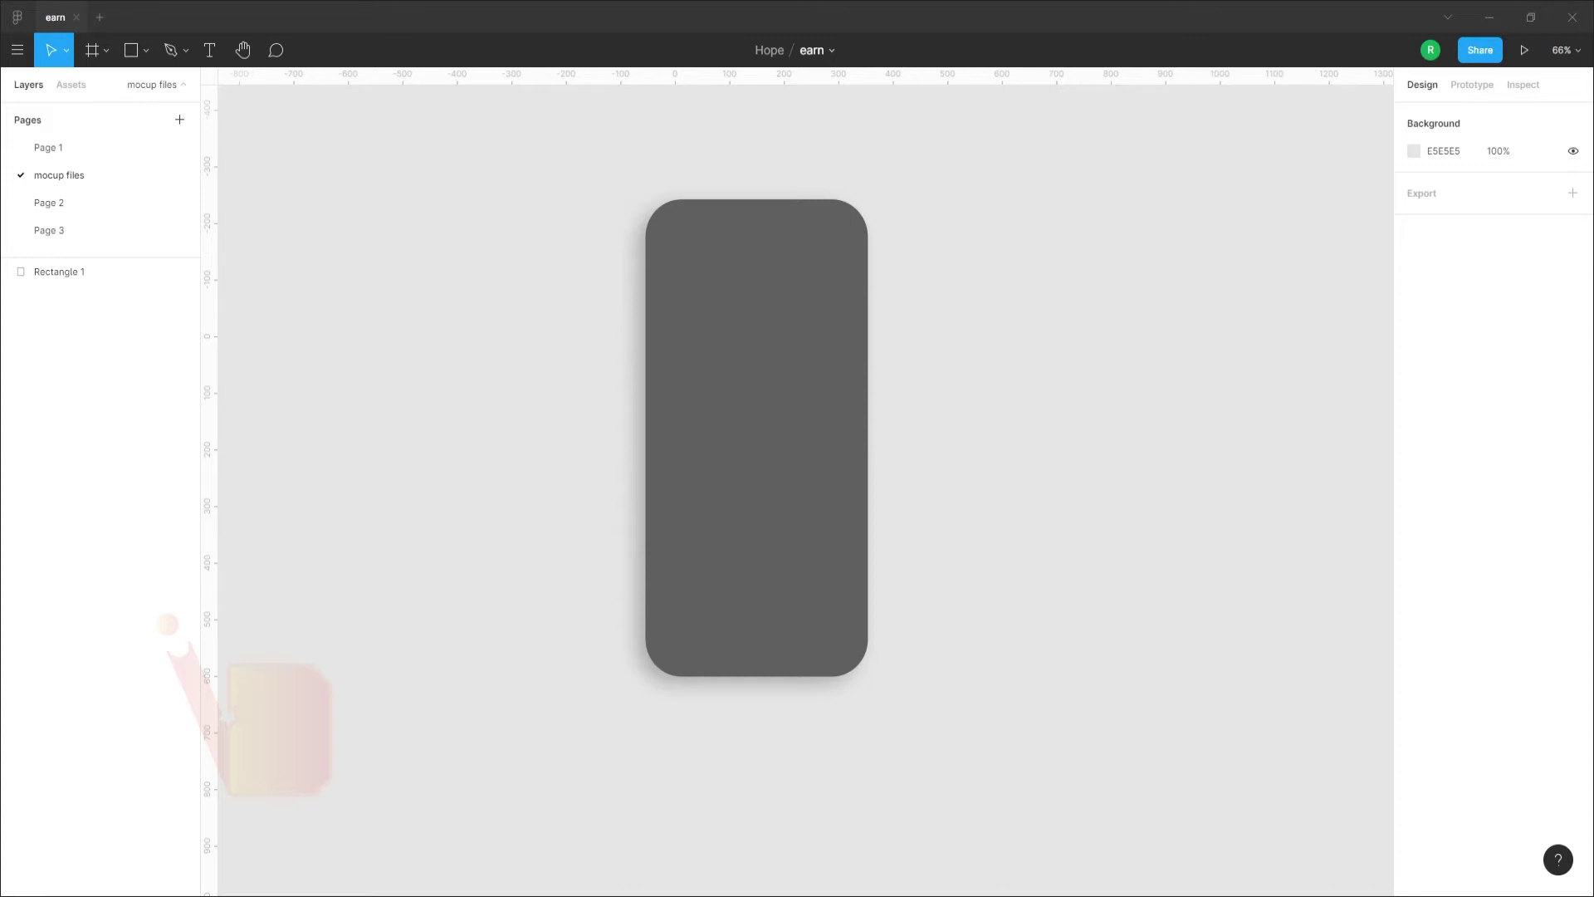
Place a default 100 × 100 rectangle beside the phone body and set its width to 9
key(r)
click(471, 200)
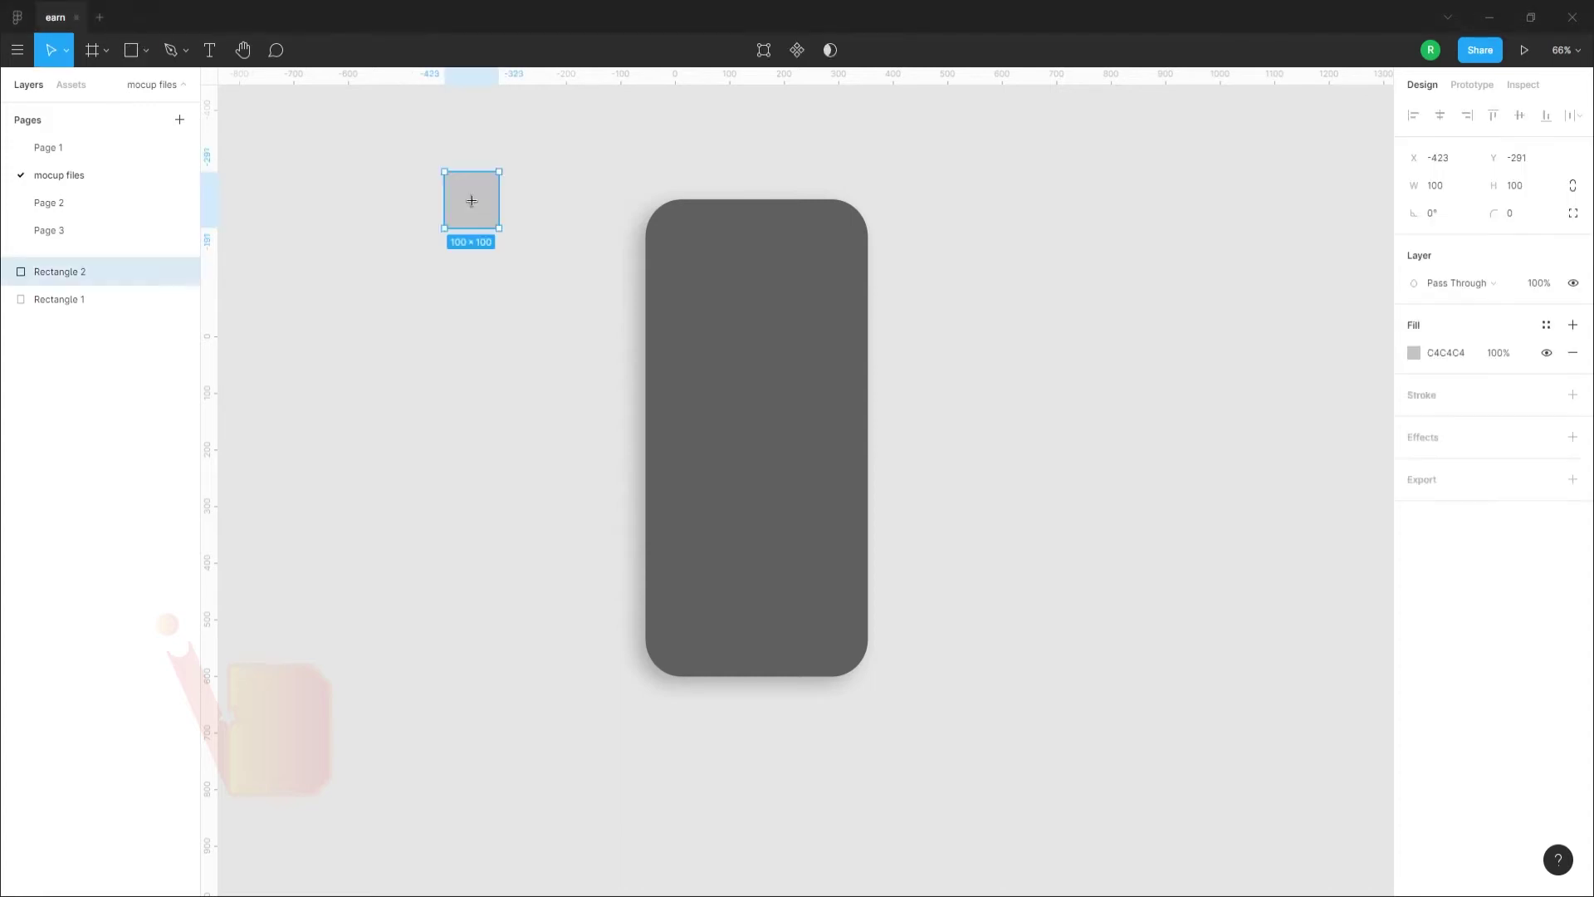
click(1452, 191)
text(9)
key(Return)
Set the narrow rectangle's corner radius to 4.5 and move it closer to the phone body, at about X -265, Y -123
click(1530, 214)
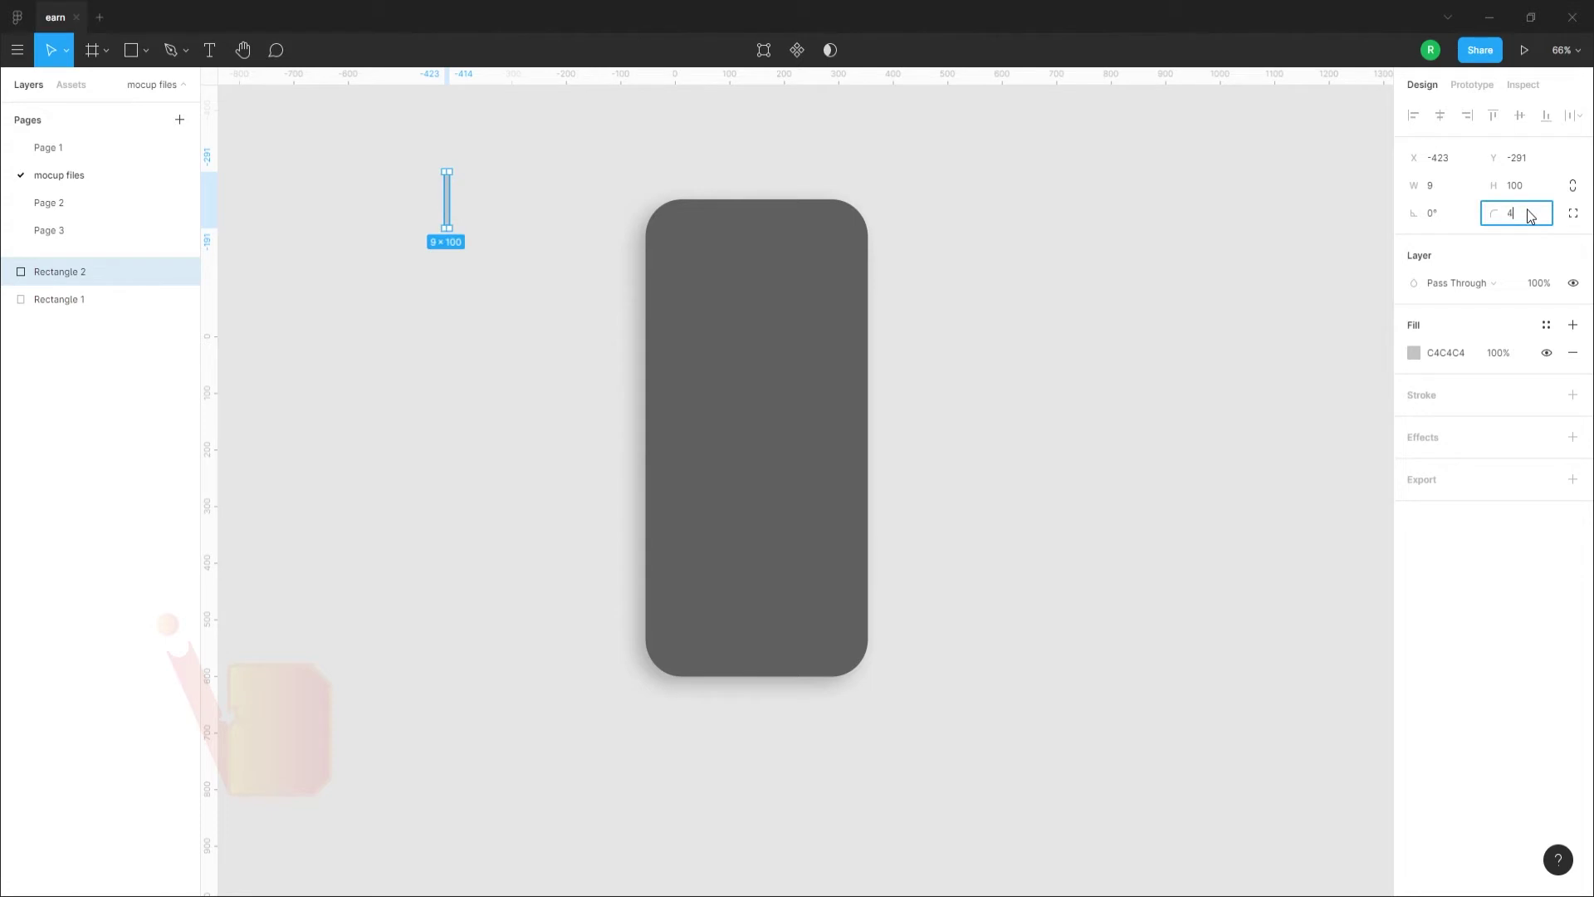
text(4.5)
key(Return)
click(452, 209)
click(453, 212)
drag(453, 213, 539, 308)
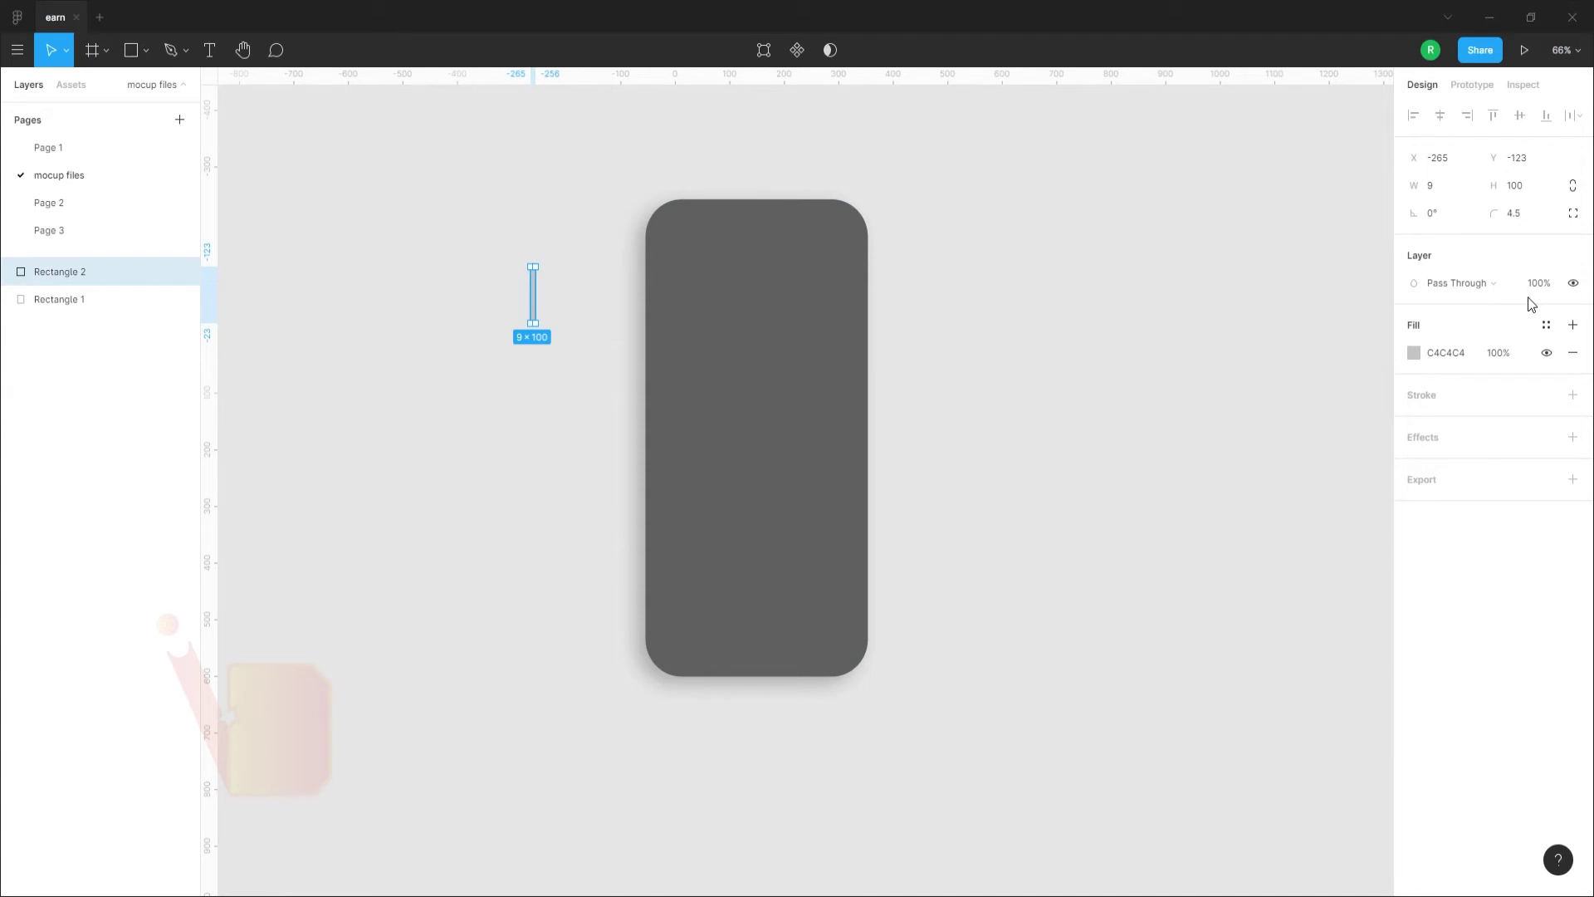
Fill the narrow button rectangle with color 606060
click(1461, 353)
text(606060)
key(Return)
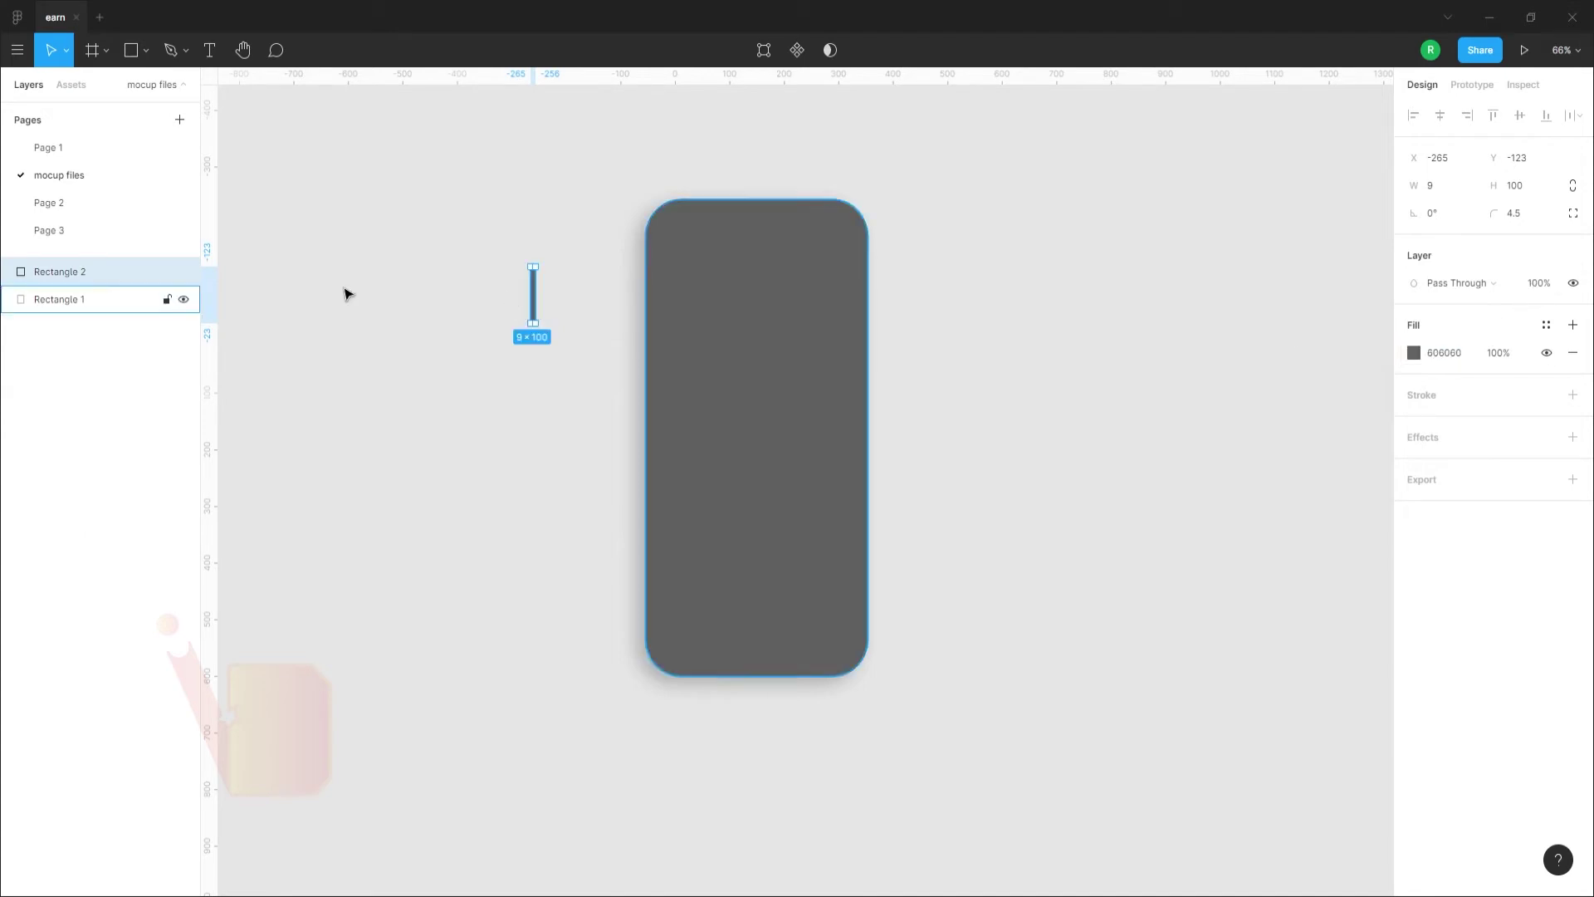
click(508, 398)
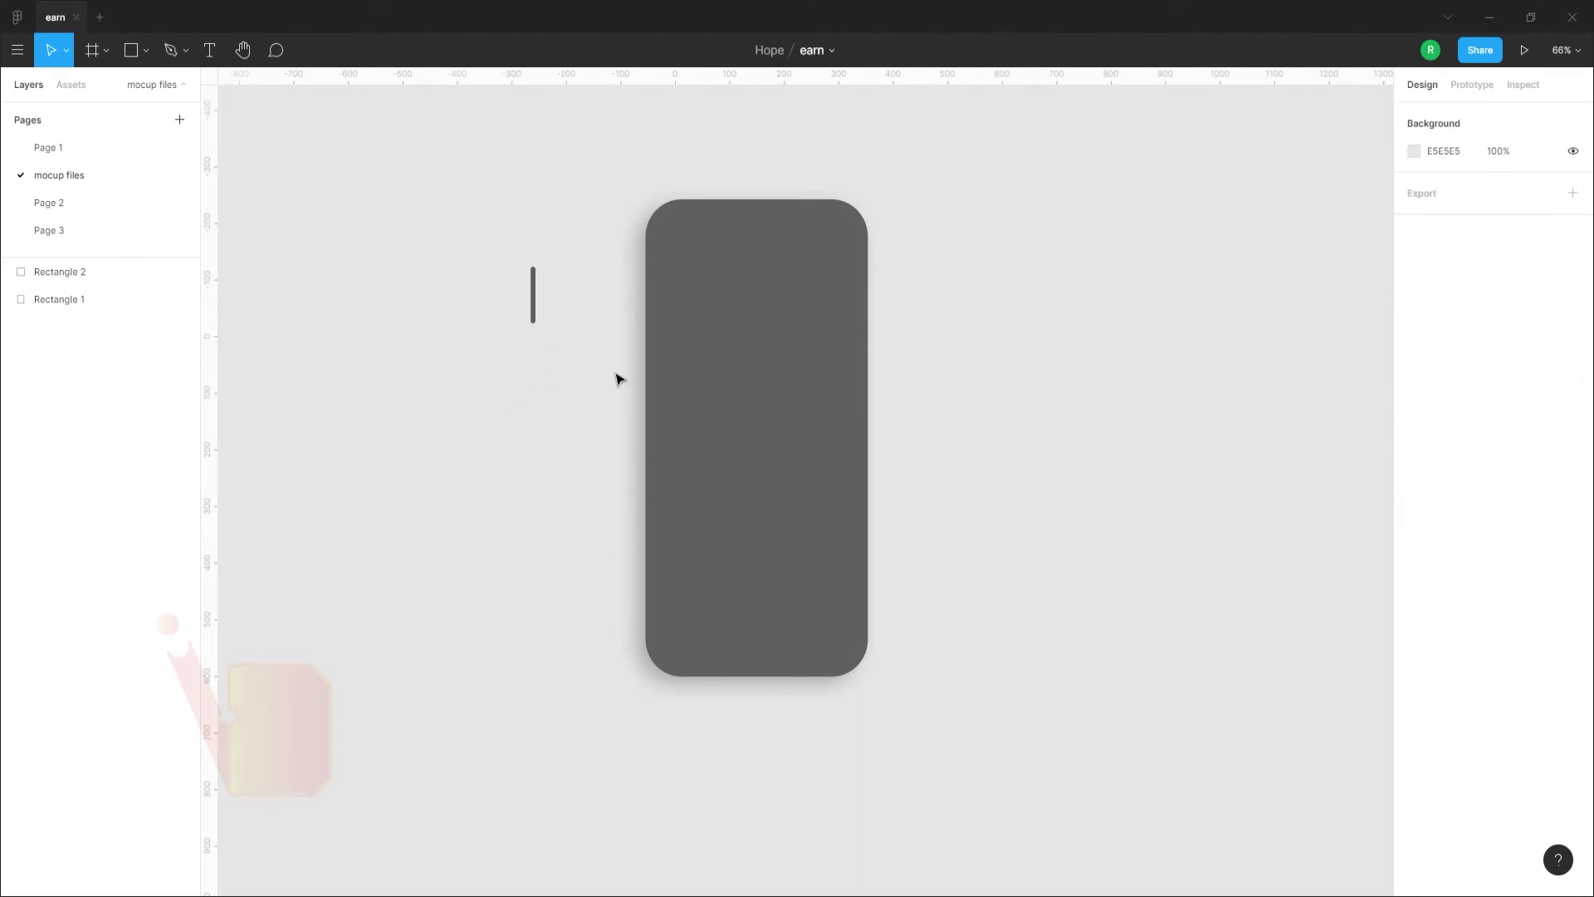
Darken the narrow button rectangle's fill to 2C2C2C
click(83, 271)
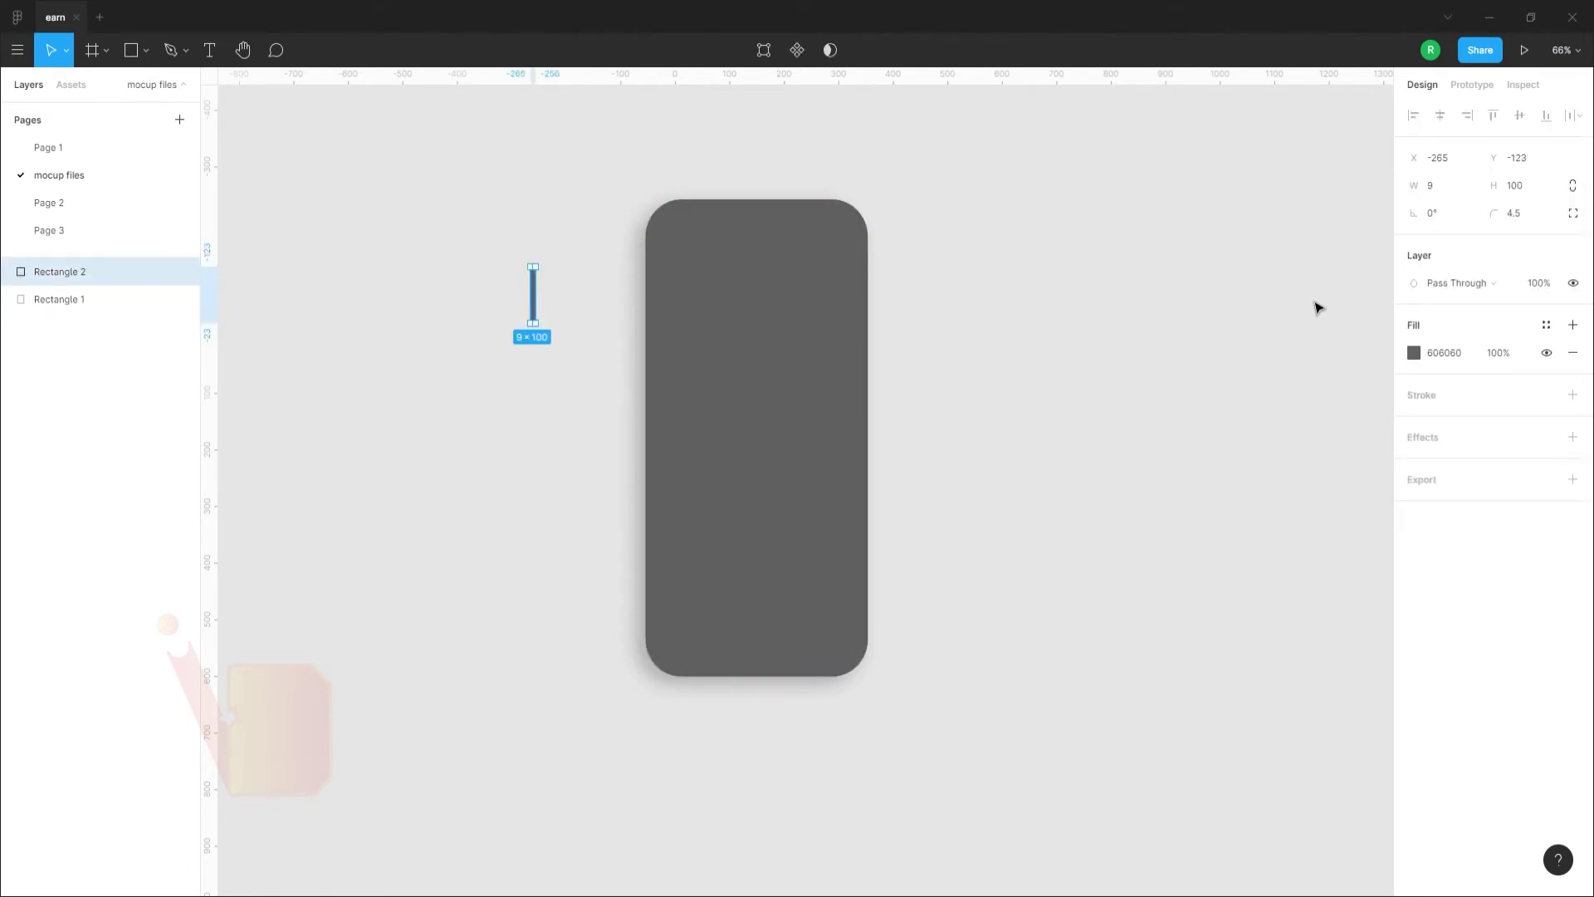
click(1404, 352)
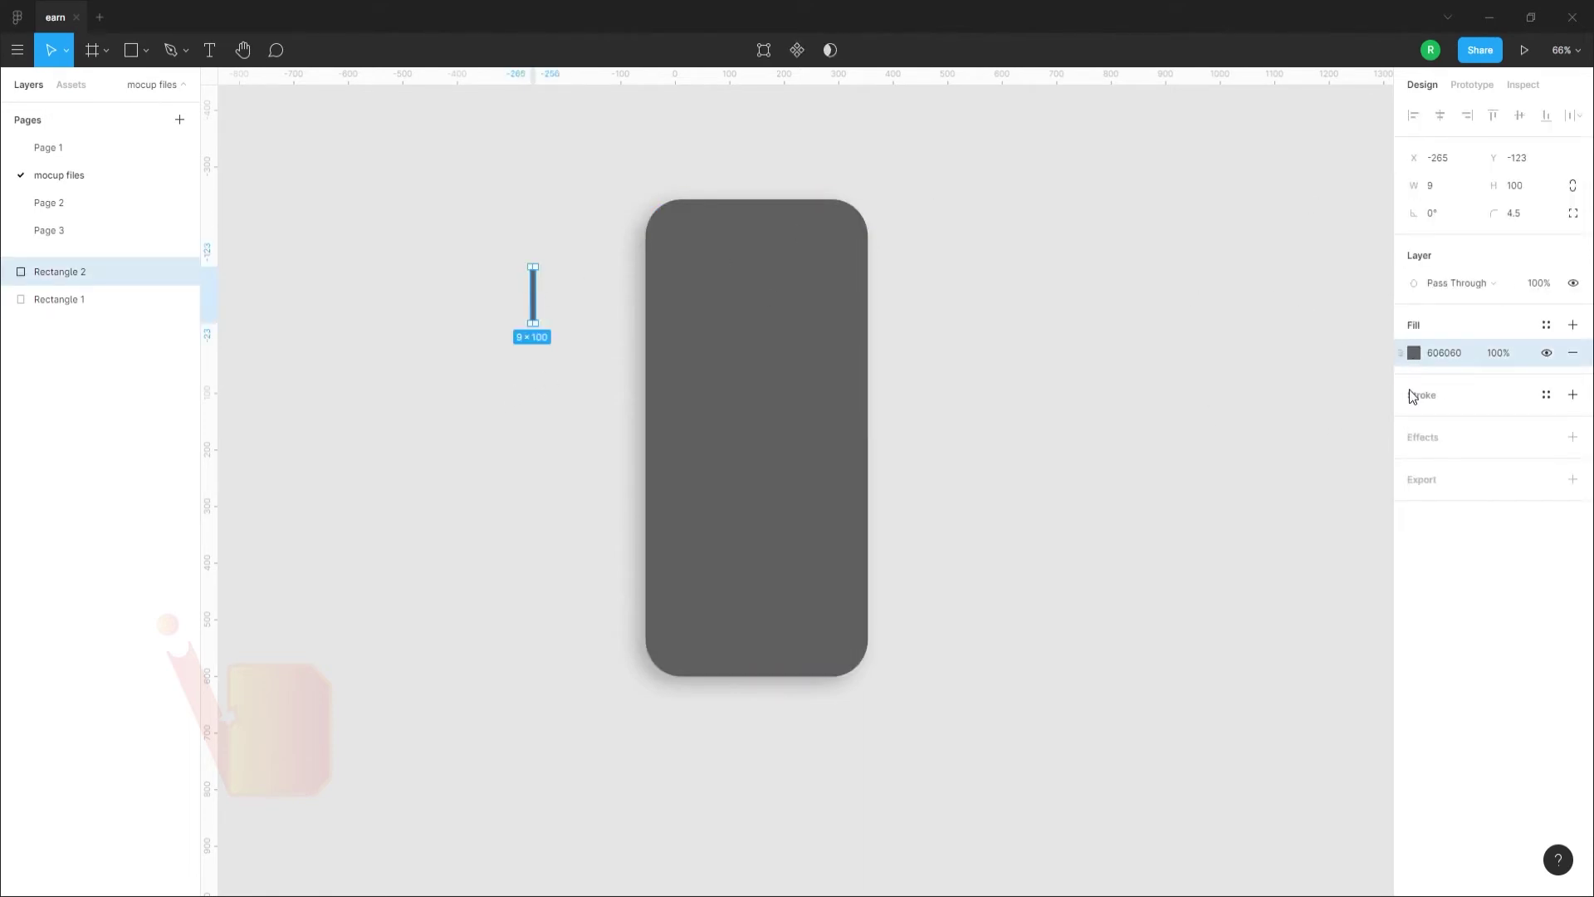
click(1311, 441)
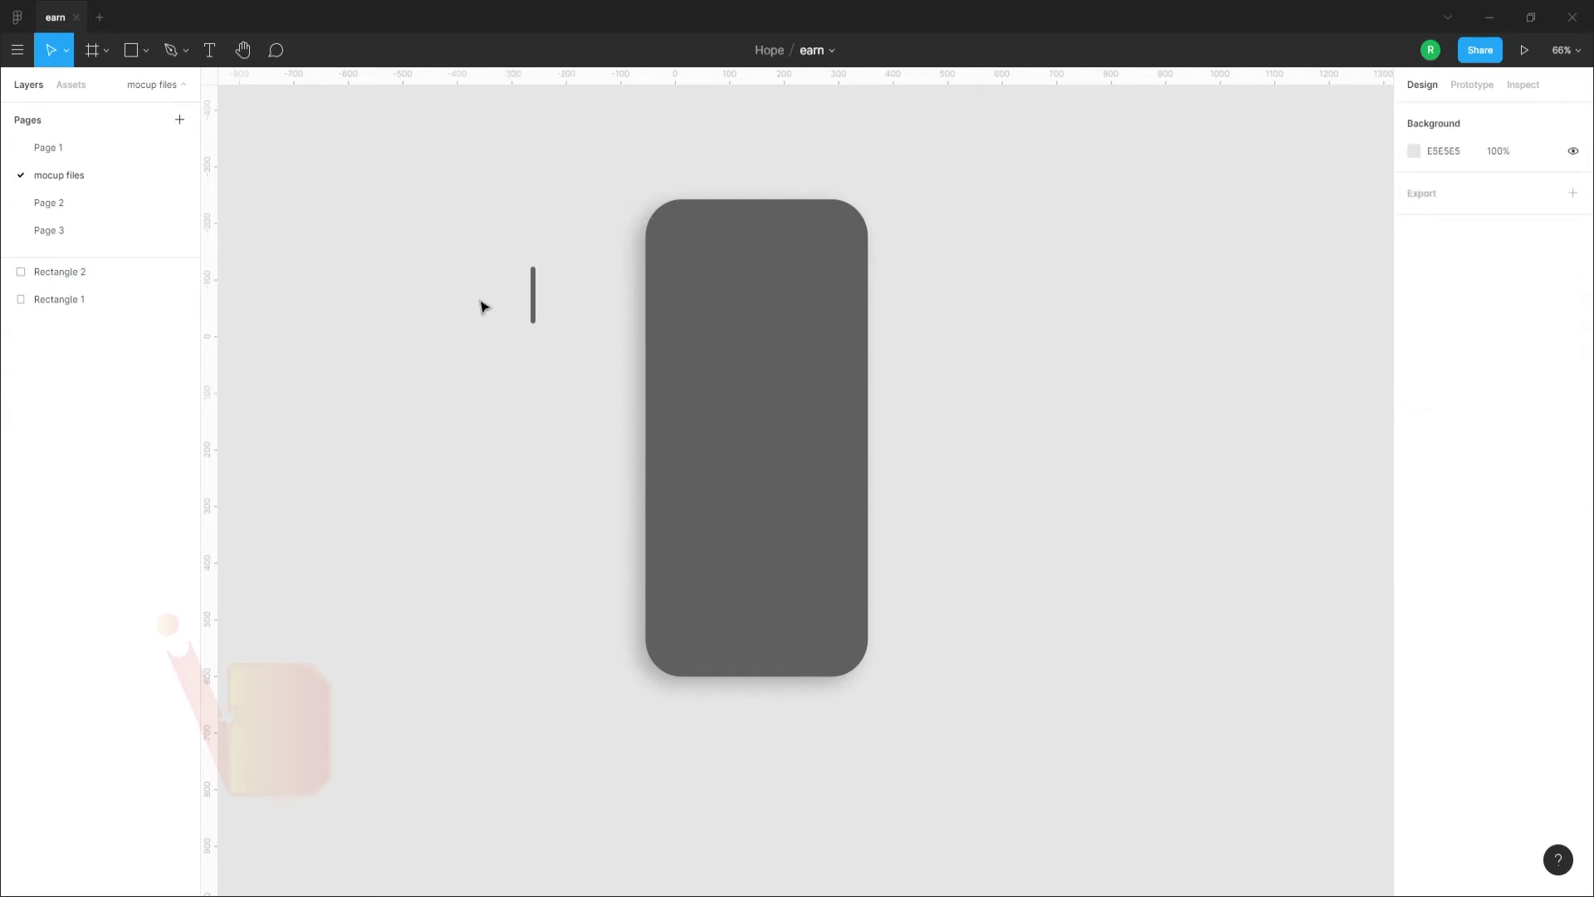
click(534, 304)
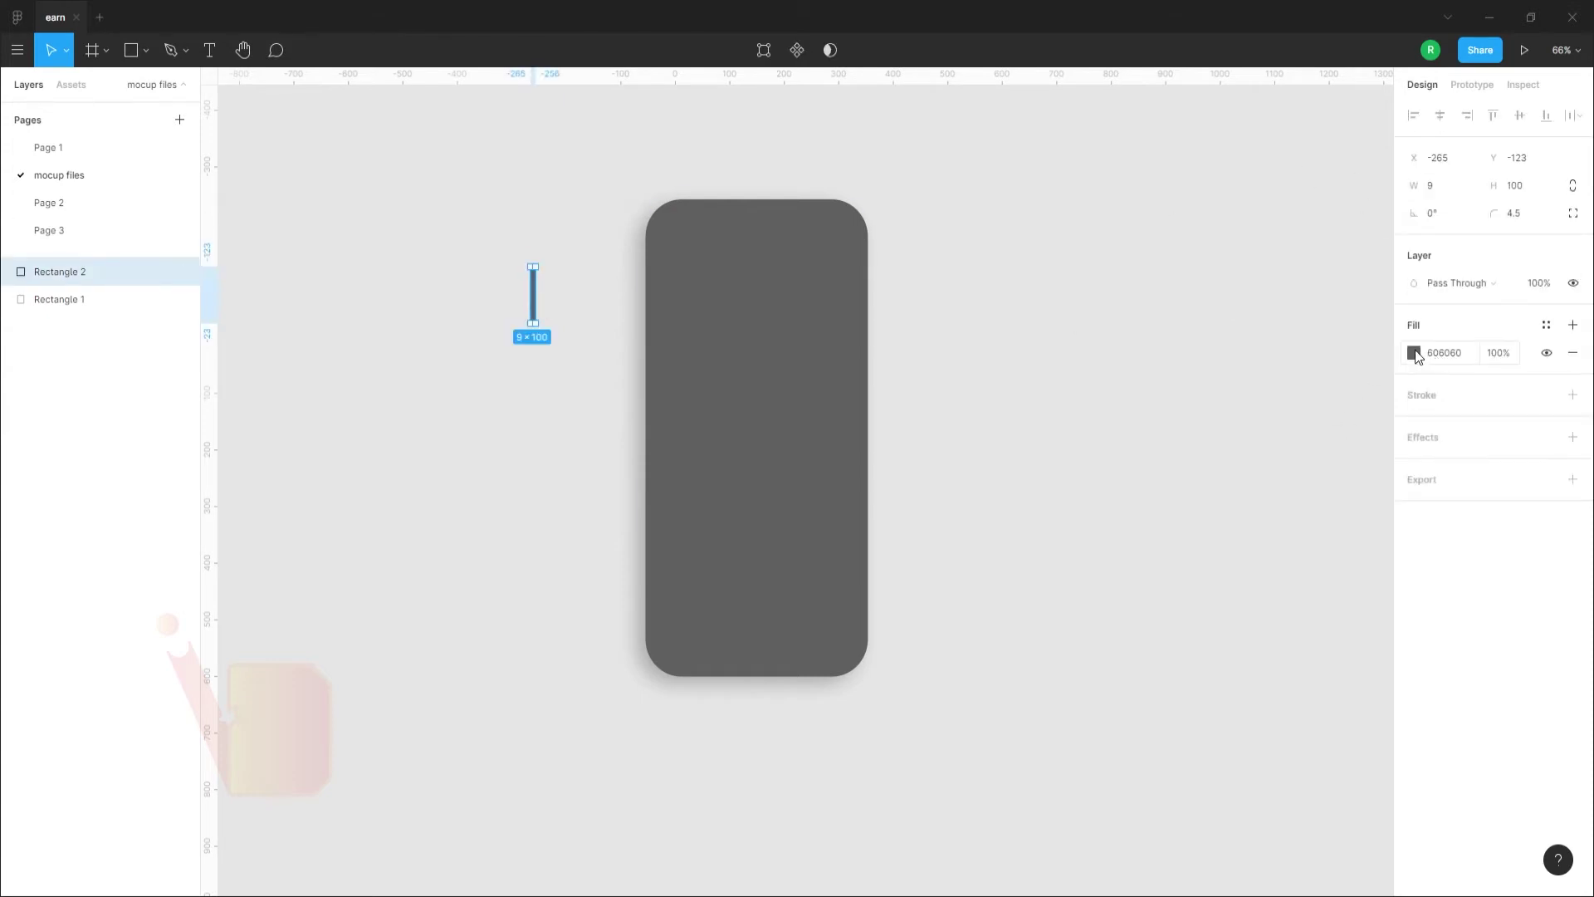
click(1414, 353)
drag(1209, 541, 1161, 558)
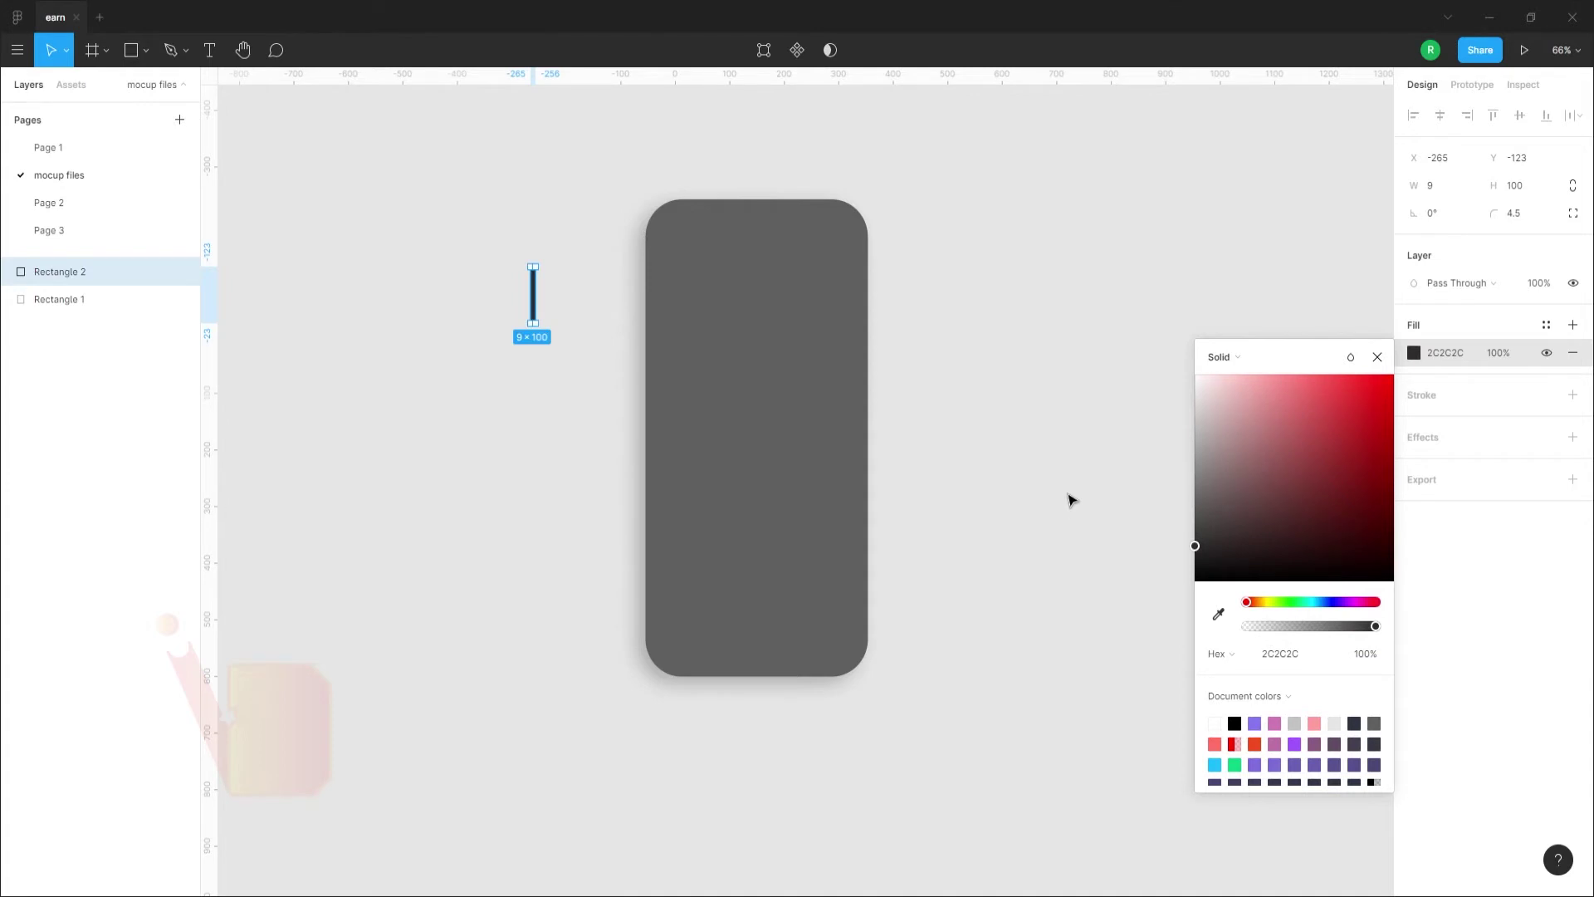
click(1069, 499)
Position the dark button rectangle on the phone body's upper left edge, at about X -63, Y -128
drag(534, 300, 646, 303)
click(540, 341)
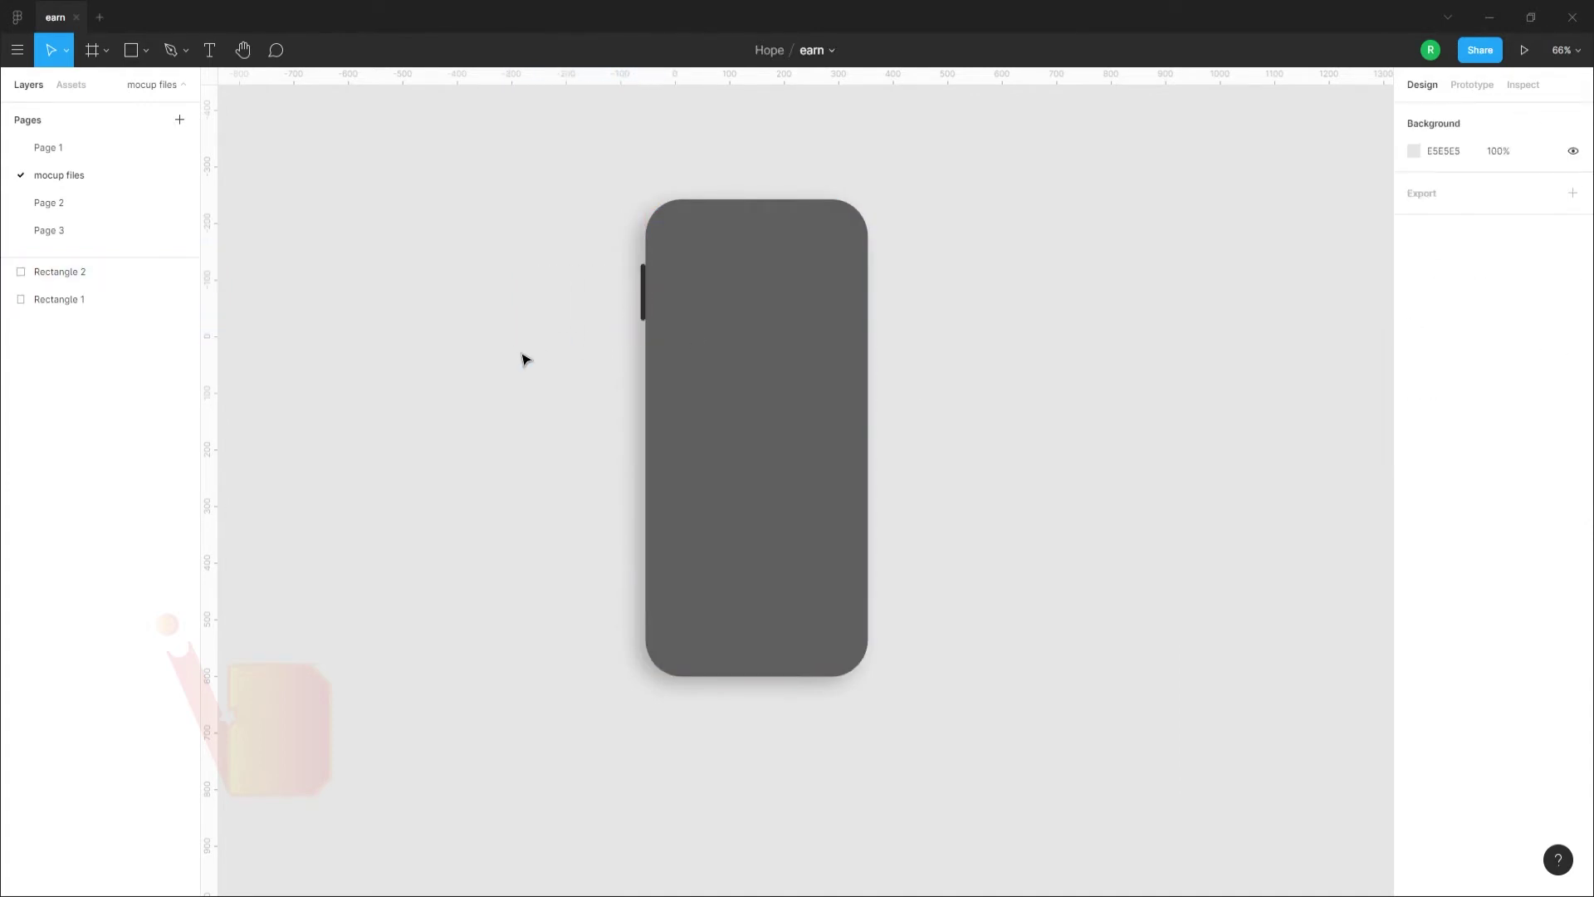
click(645, 300)
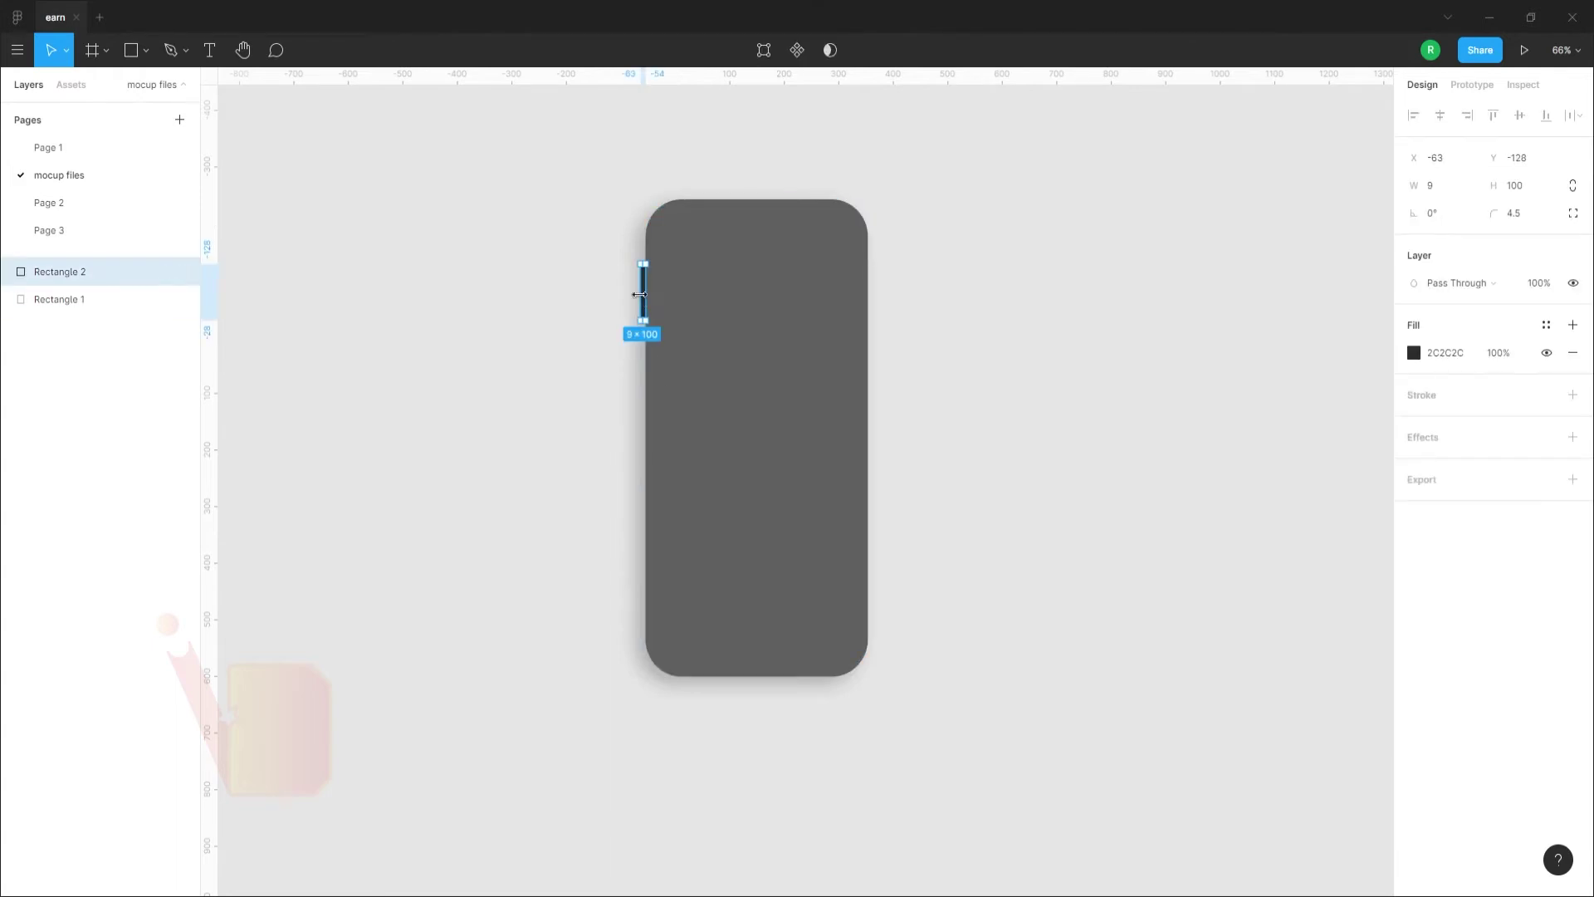
Duplicate the dark side button twice, placing the copies outside the phone body at about X -191, Y -9 and X -319, Y 110
key(ctrl+d)
drag(639, 293, 577, 375)
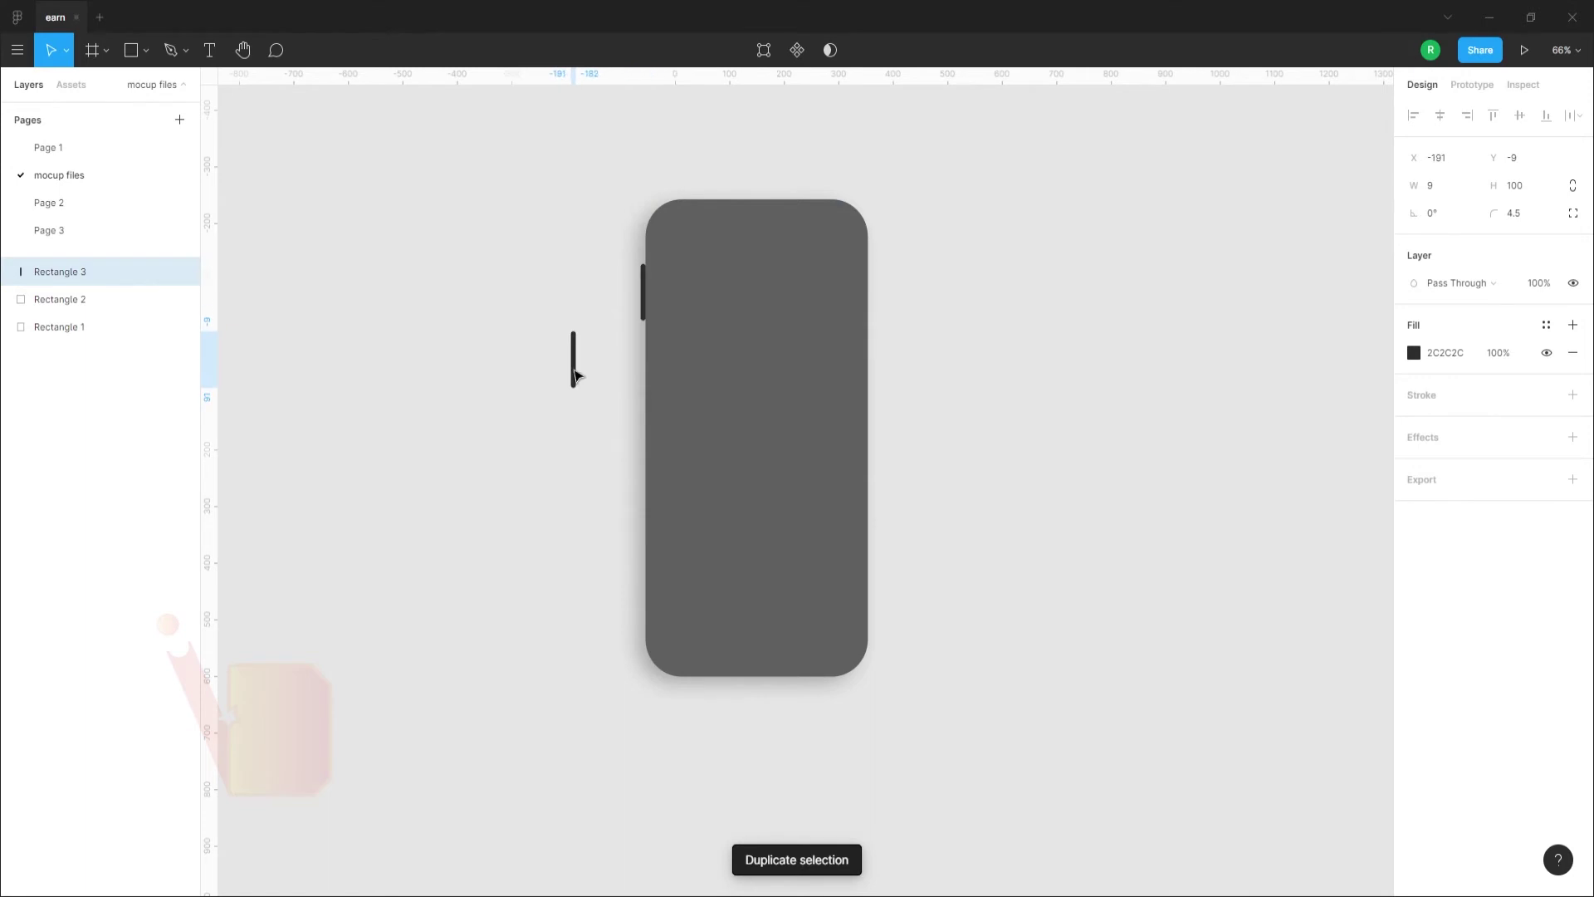
key(ctrl+d)
click(559, 445)
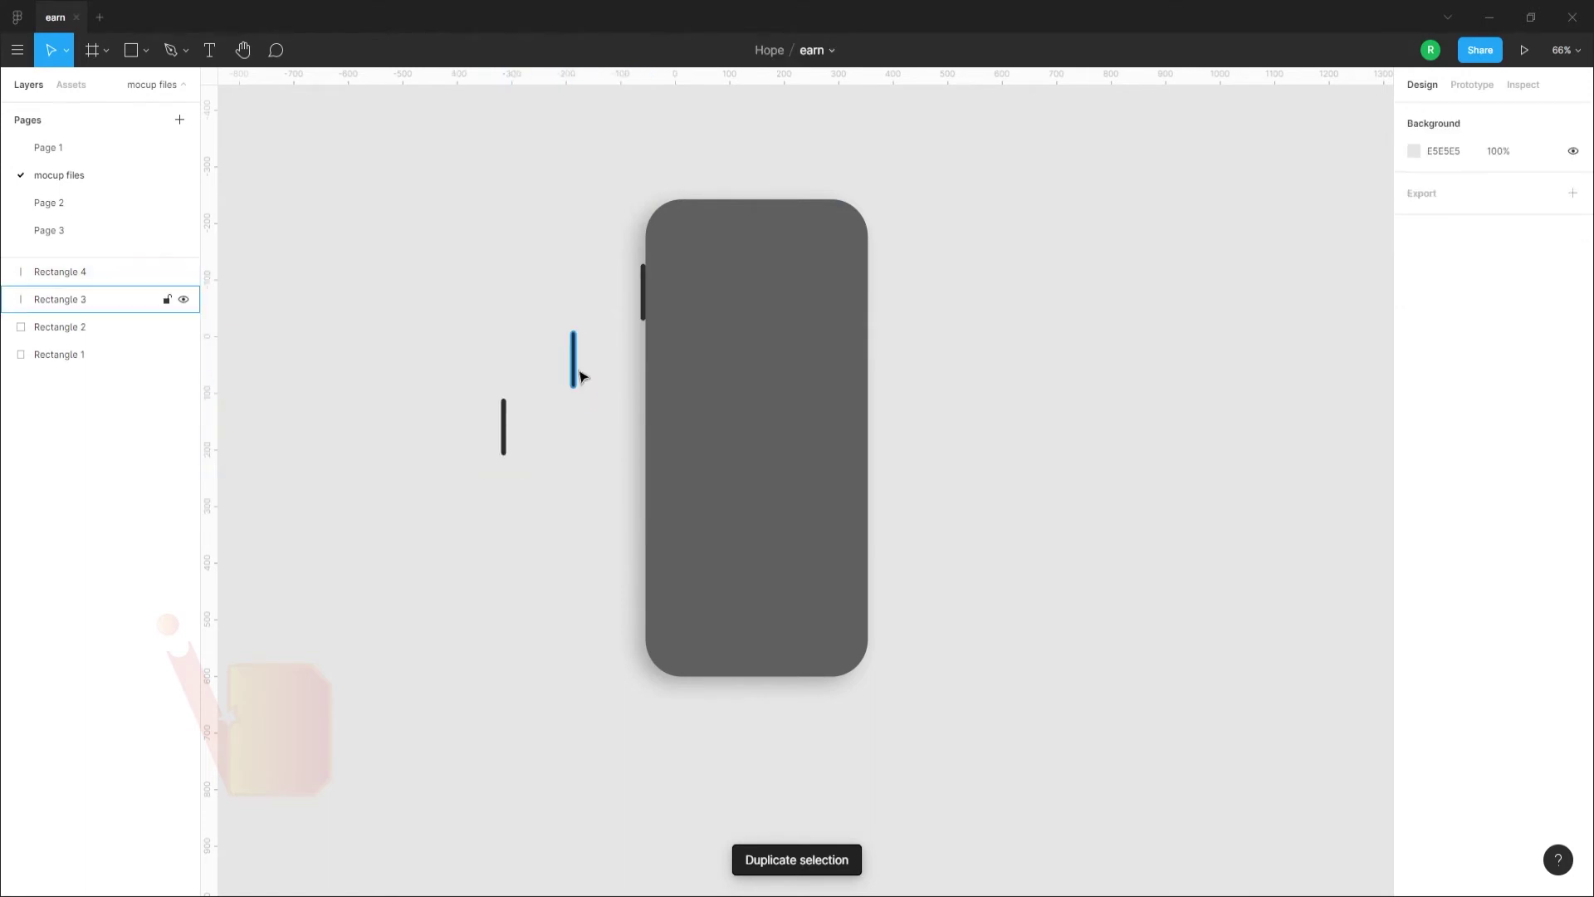
click(579, 374)
Set the height of the button on the phone body's left edge to 40
click(642, 292)
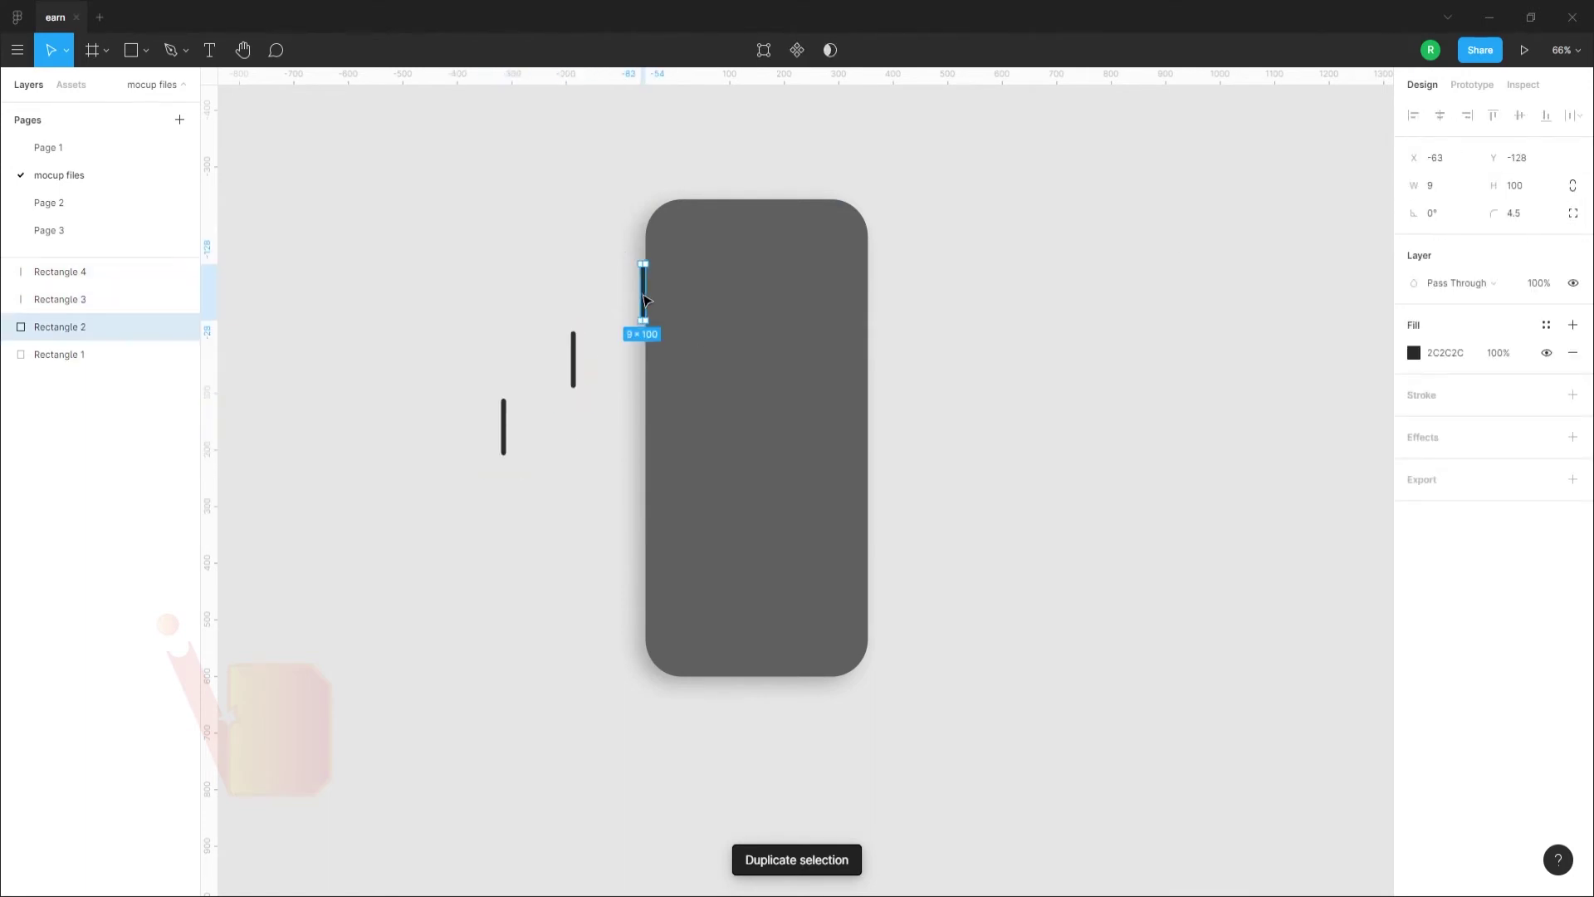
click(1513, 192)
text(40)
key(Return)
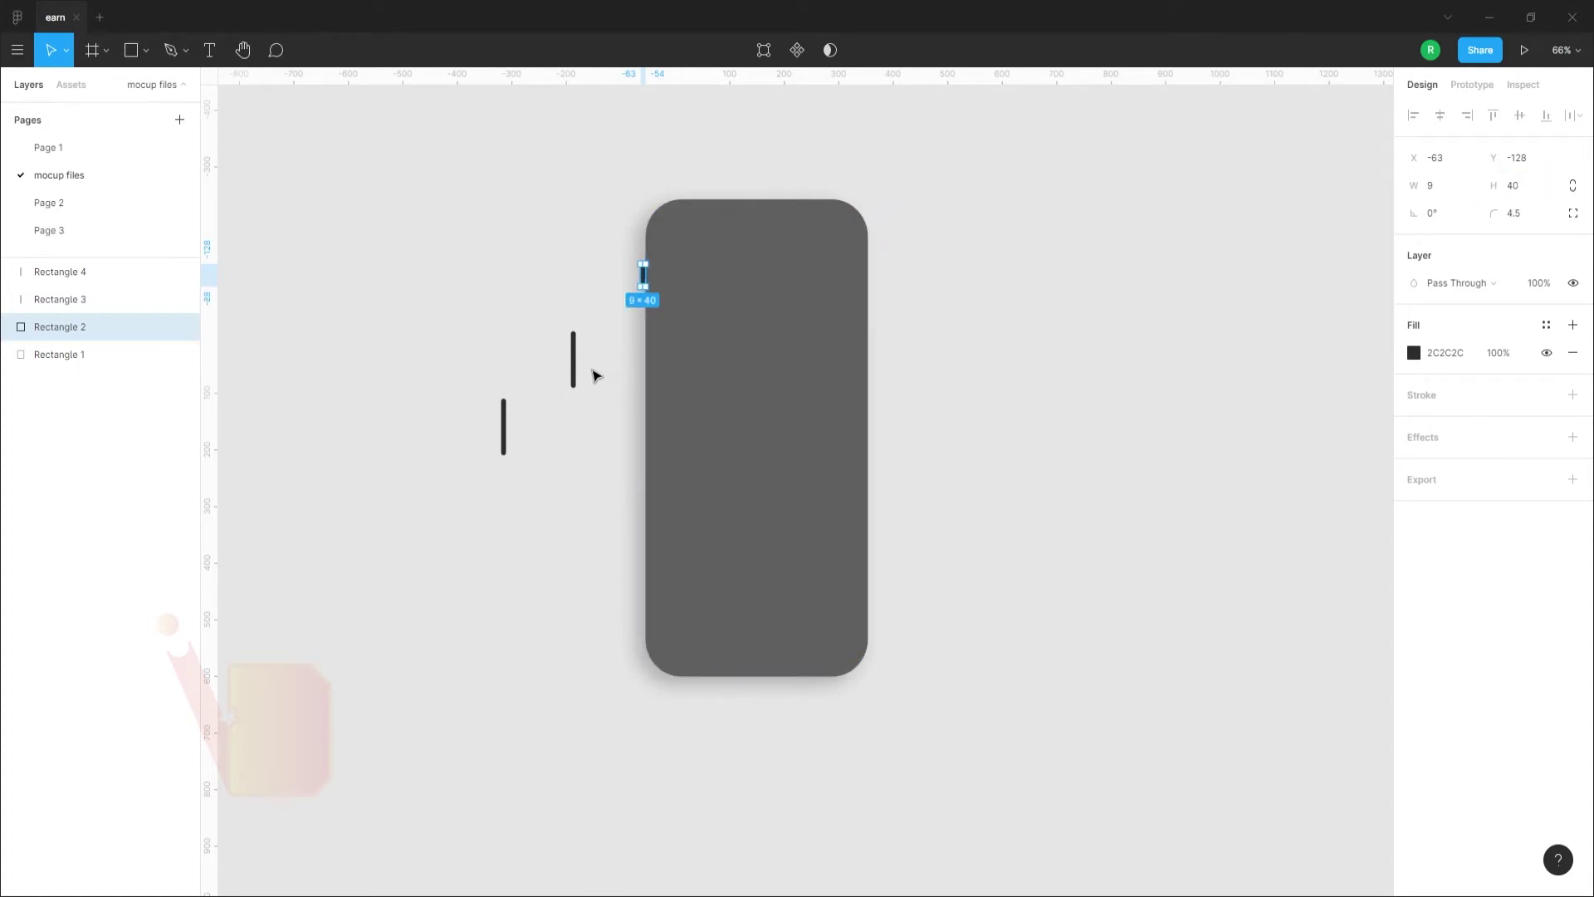
Set the height of both duplicated side buttons to 70
click(574, 363)
click(1512, 189)
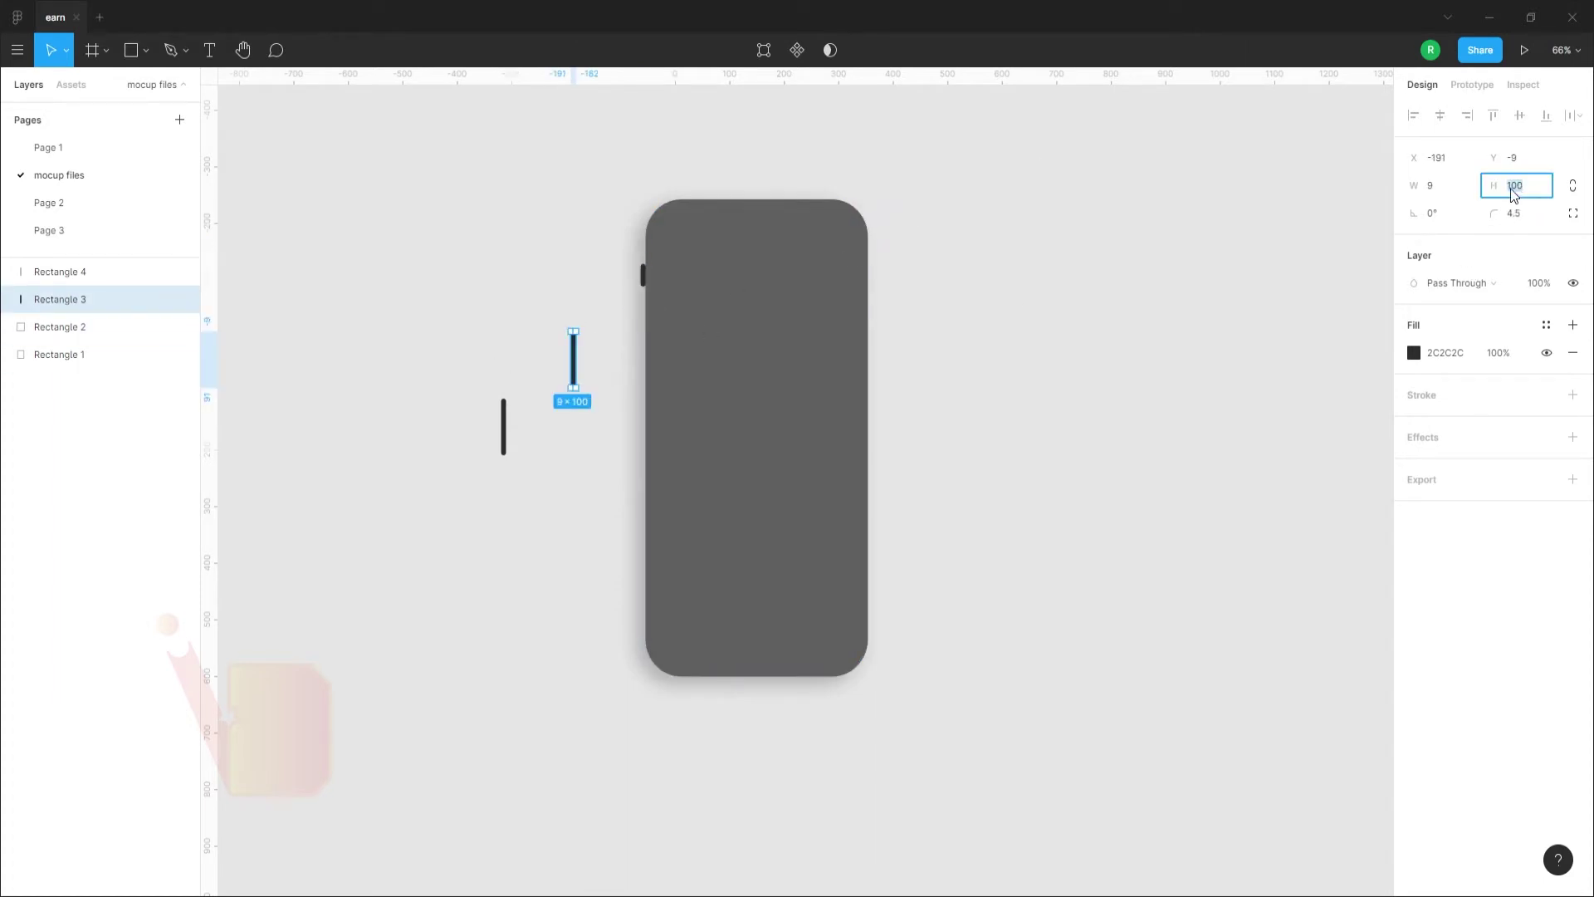
text(70)
key(Return)
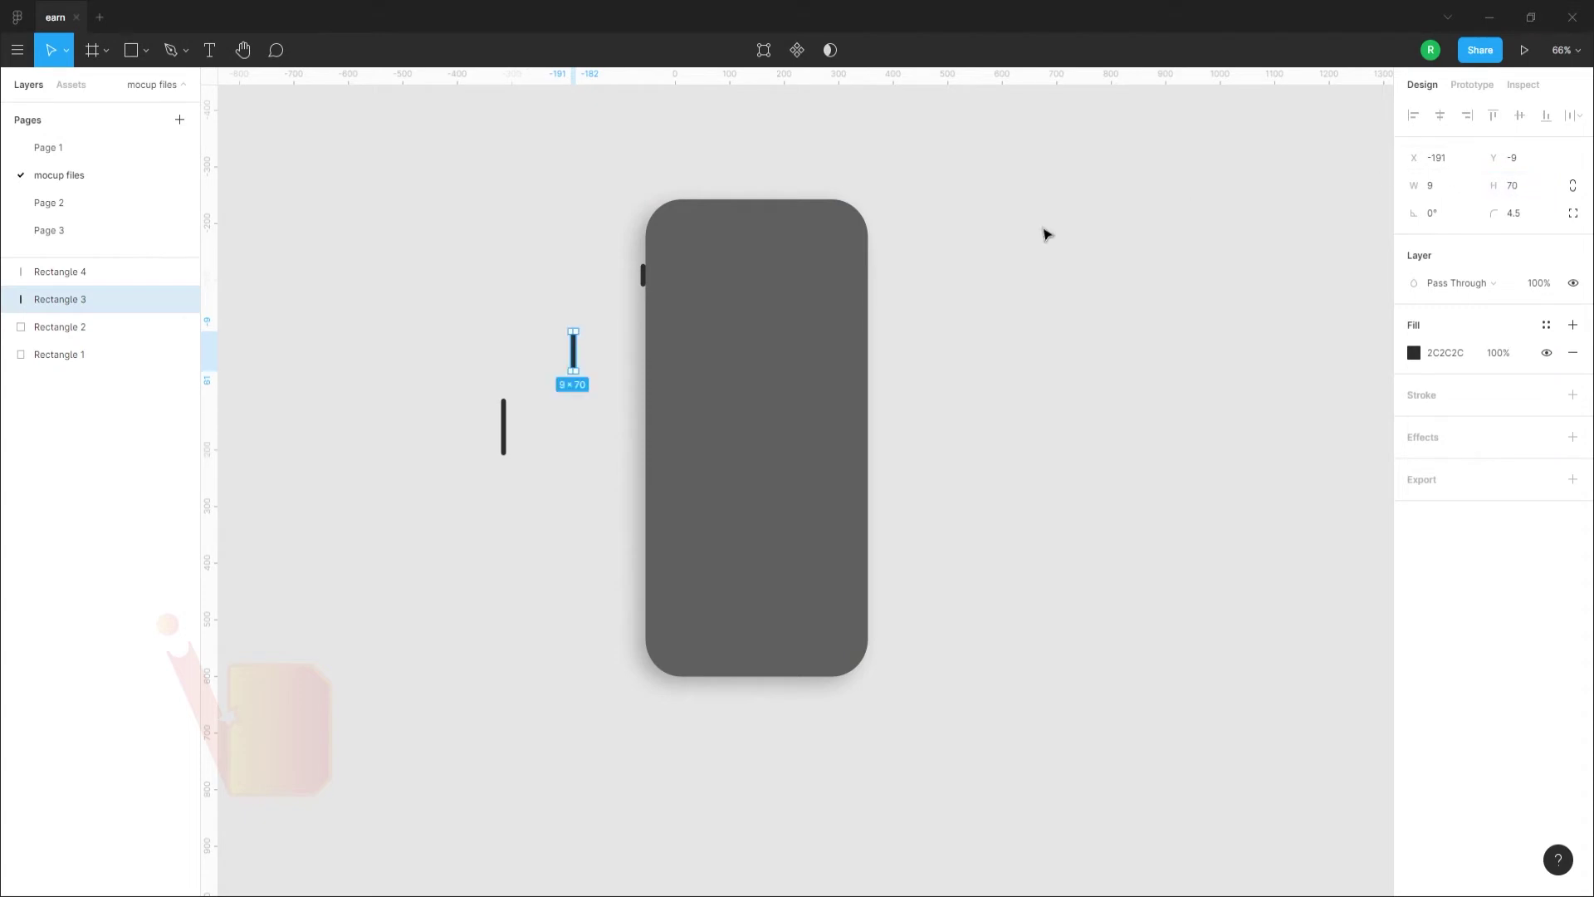
click(503, 426)
click(1536, 198)
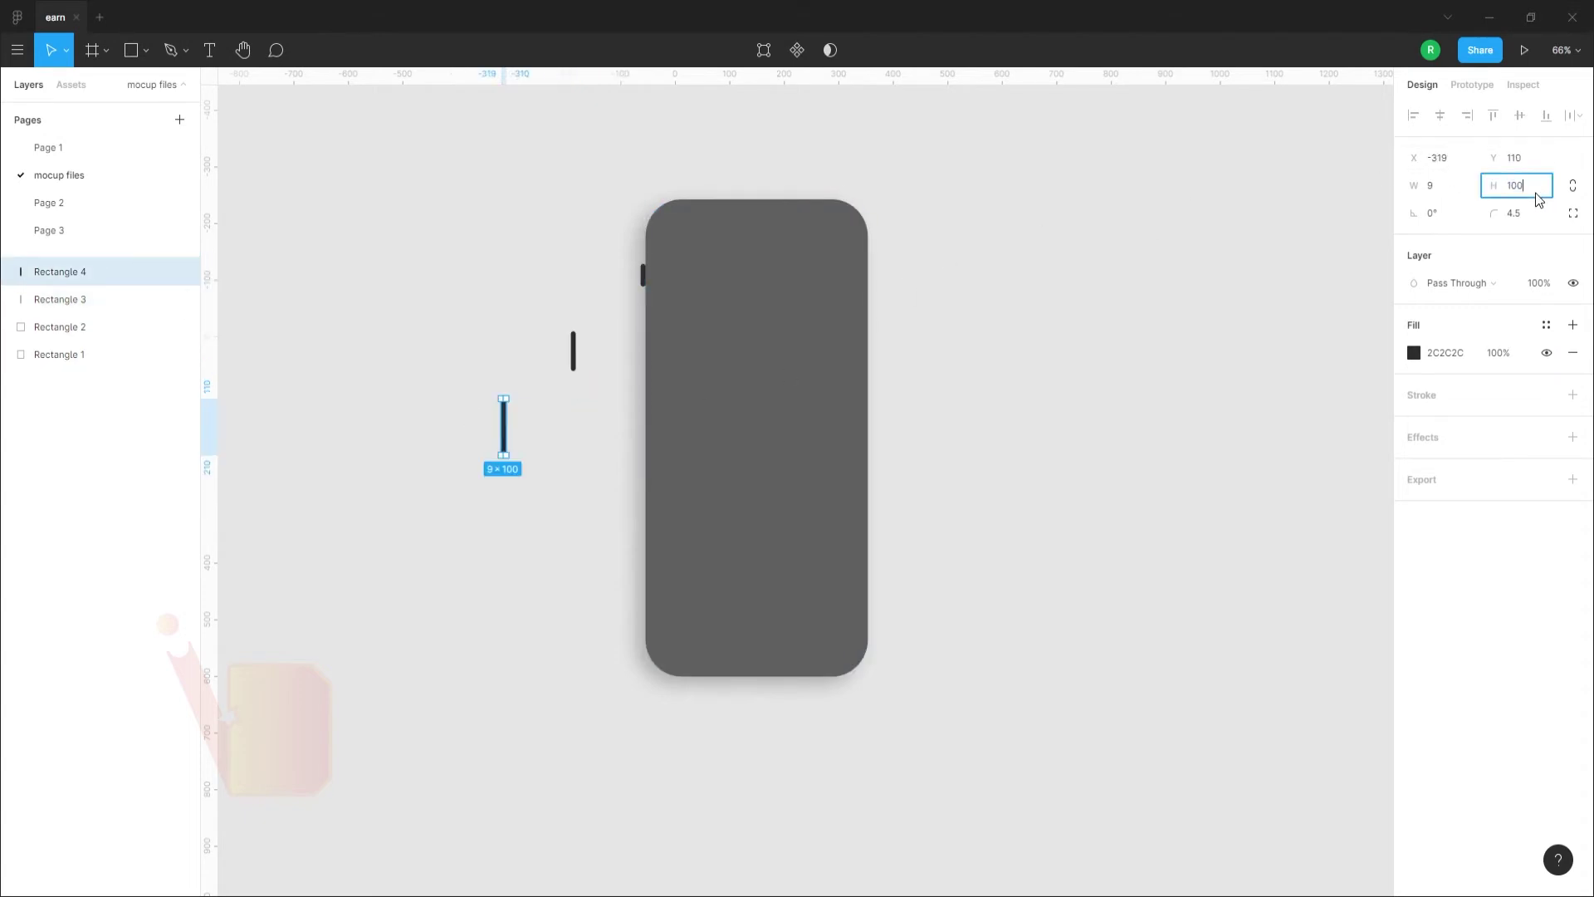
text(70)
key(Return)
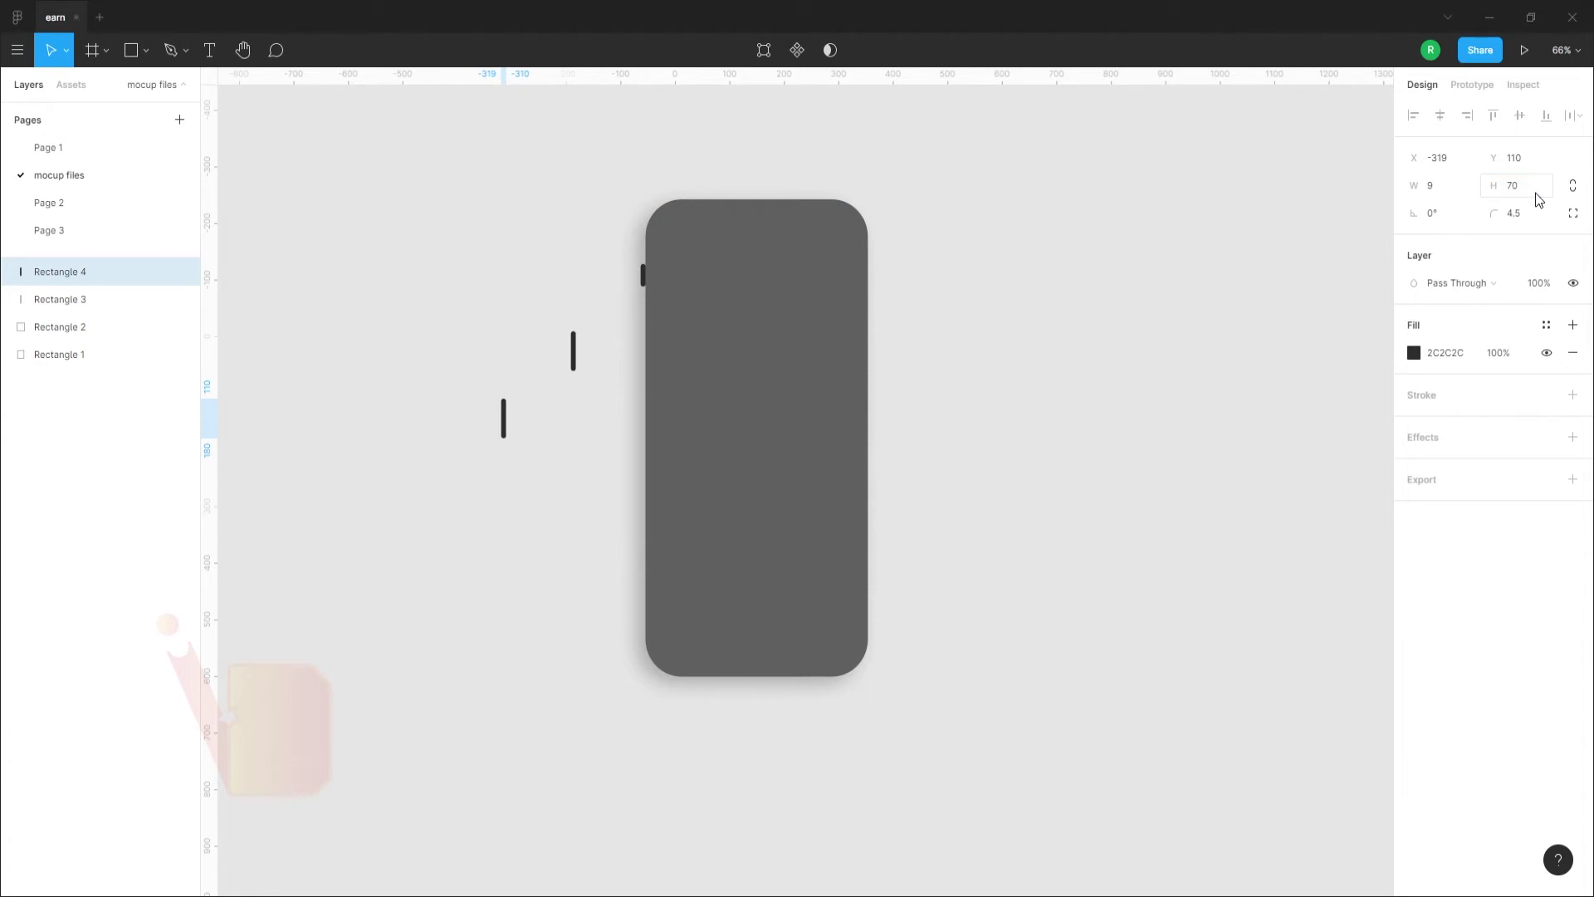
Place the two longer buttons on the phone body's left edge below the short one, at X -63, about Y -20 and 61
click(516, 431)
drag(504, 420, 647, 396)
drag(573, 352, 646, 354)
scroll(647, 355, up, 5)
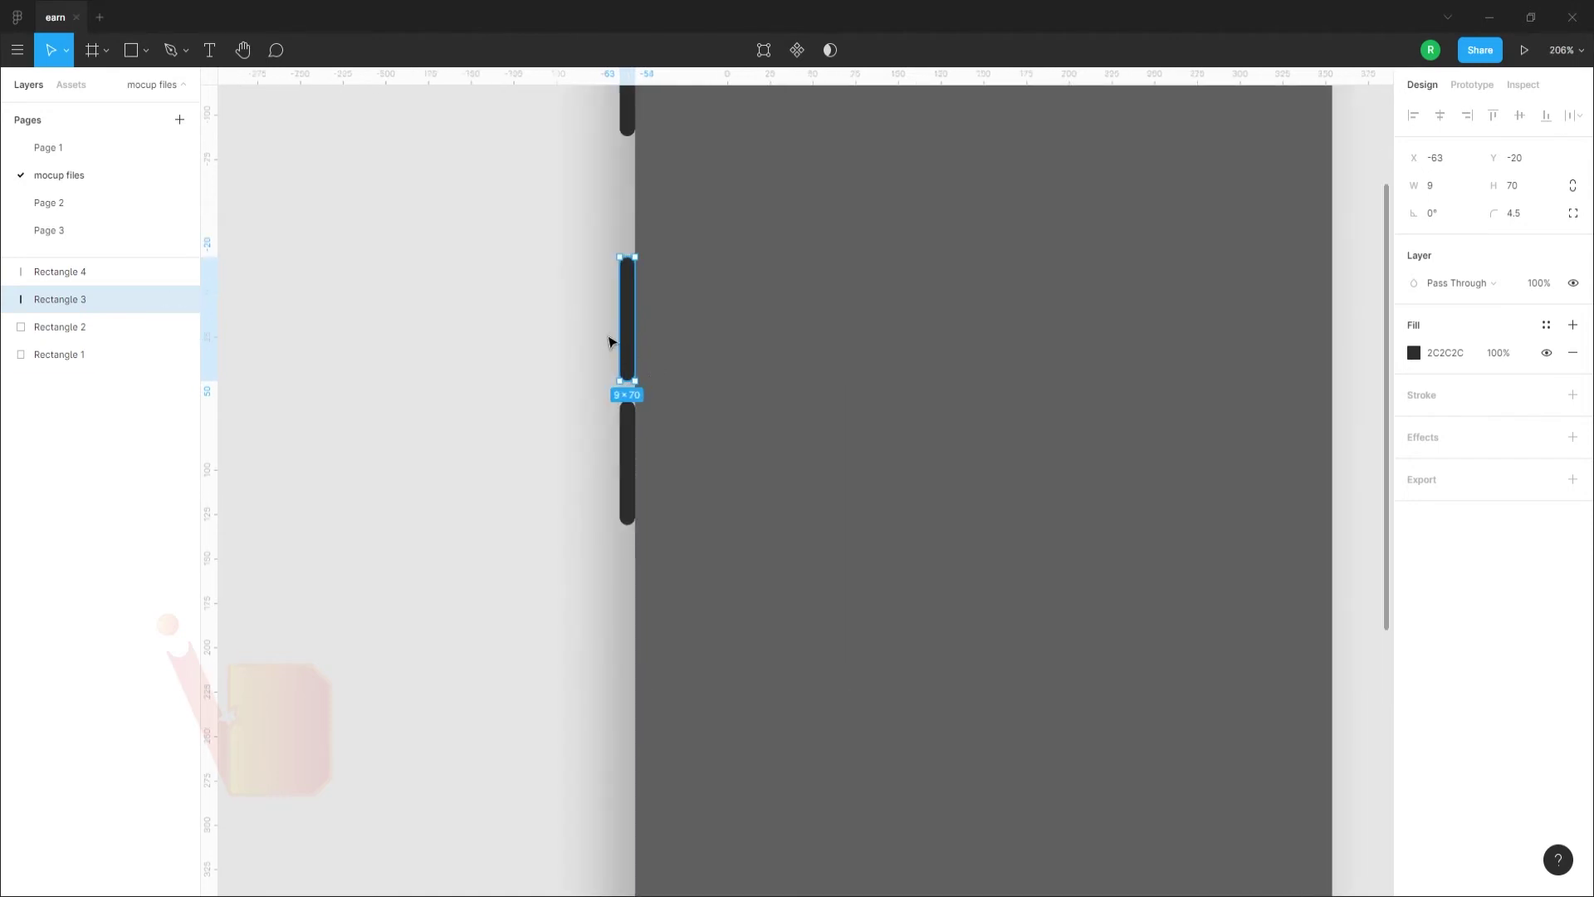
click(627, 422)
shift+click(638, 363)
scroll(637, 359, up, 1)
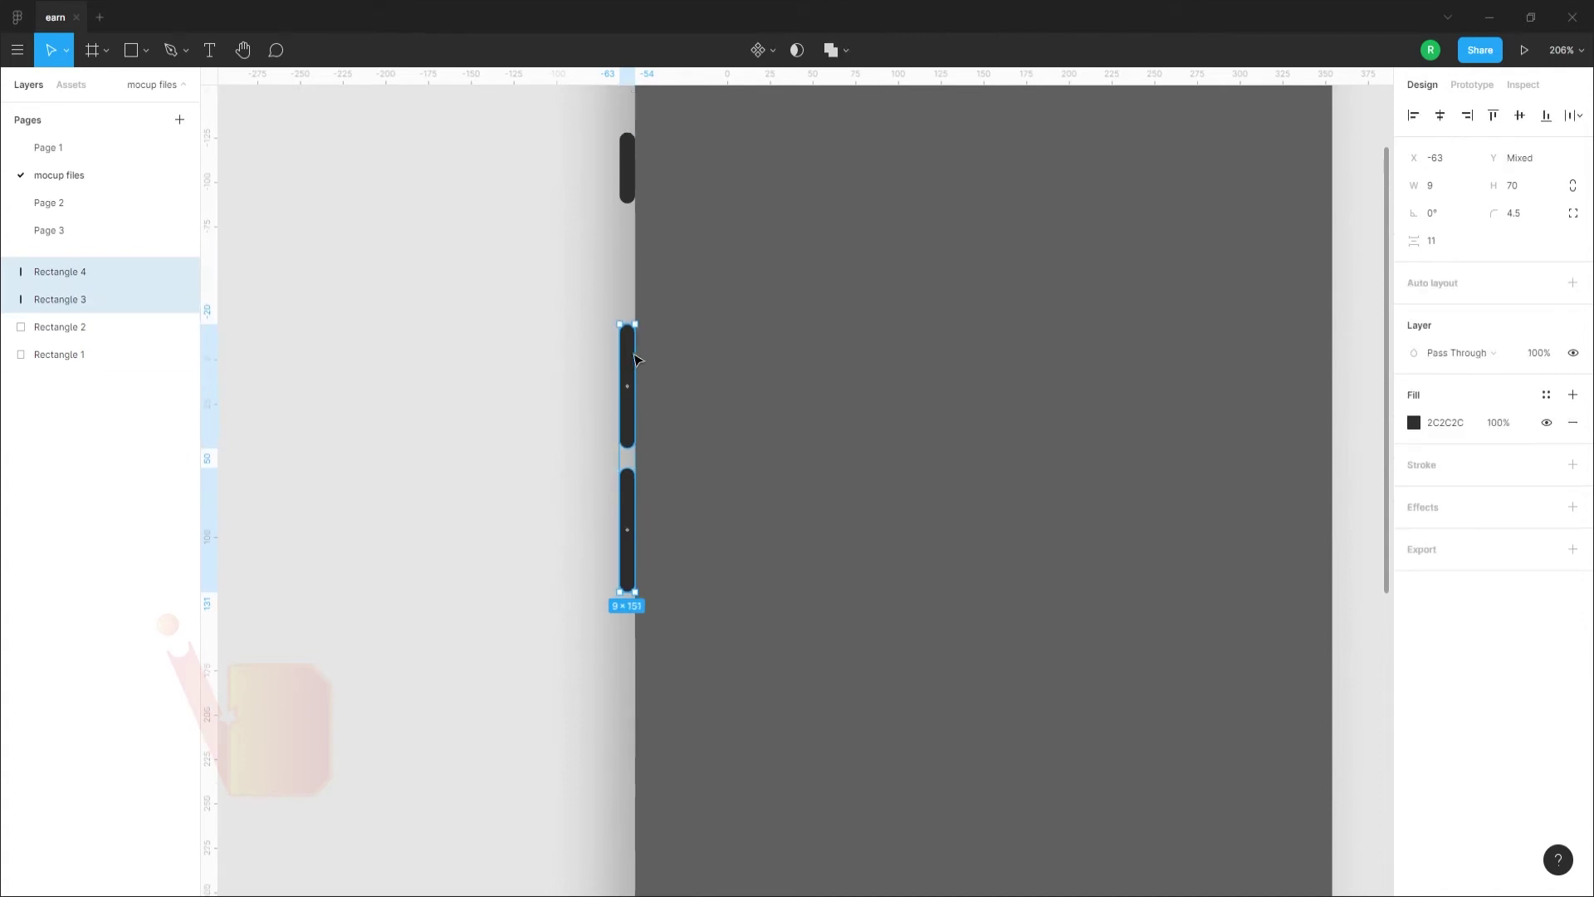
scroll(636, 358, up, 1)
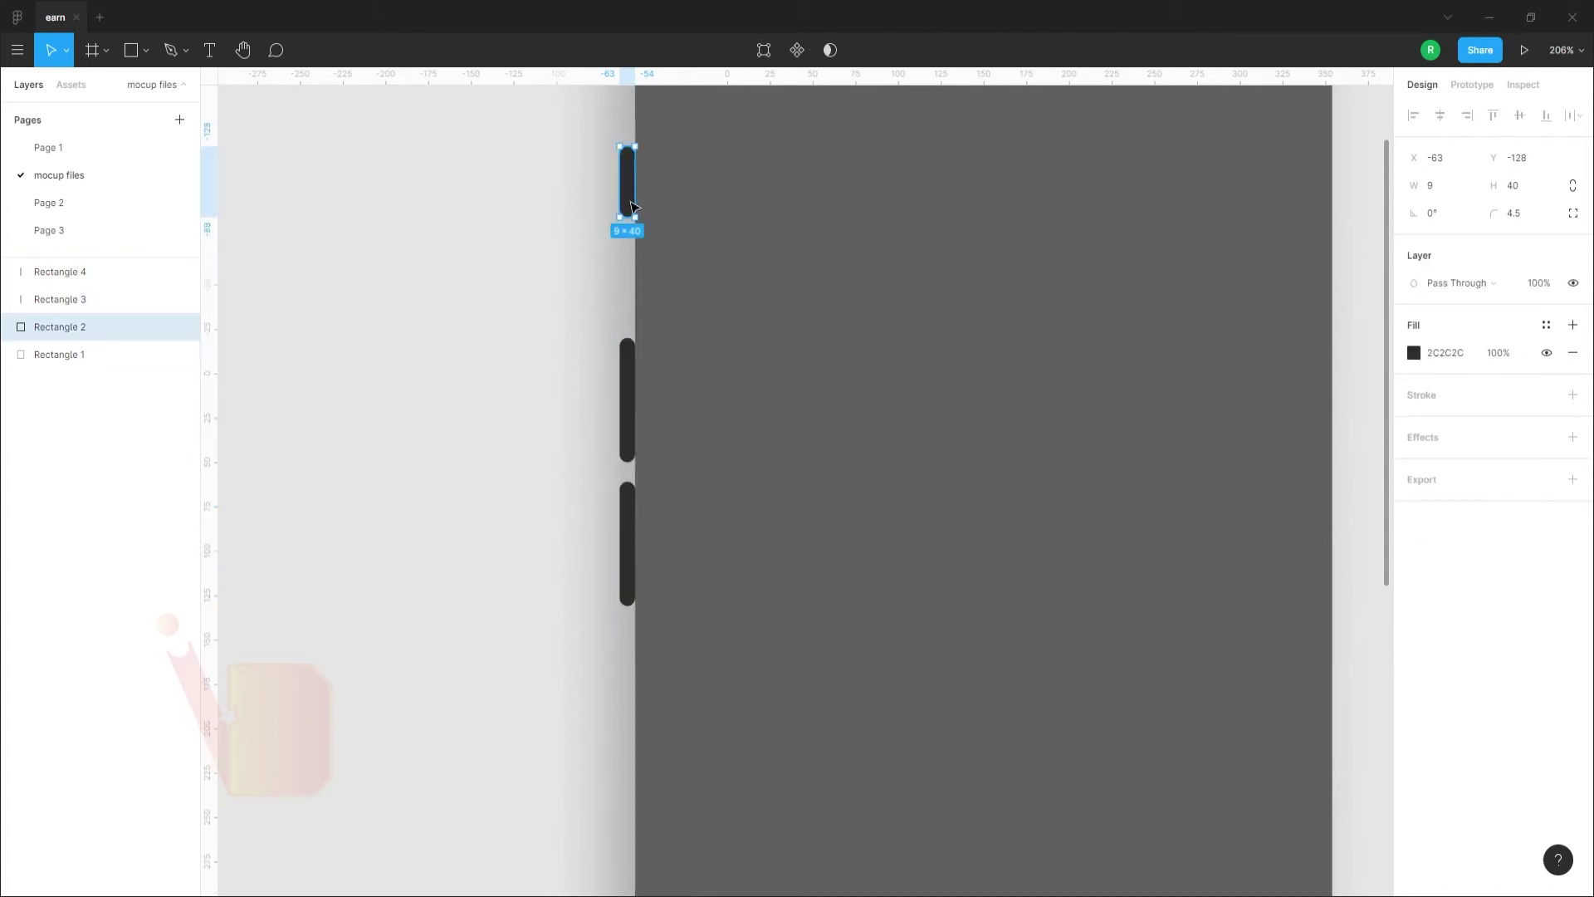
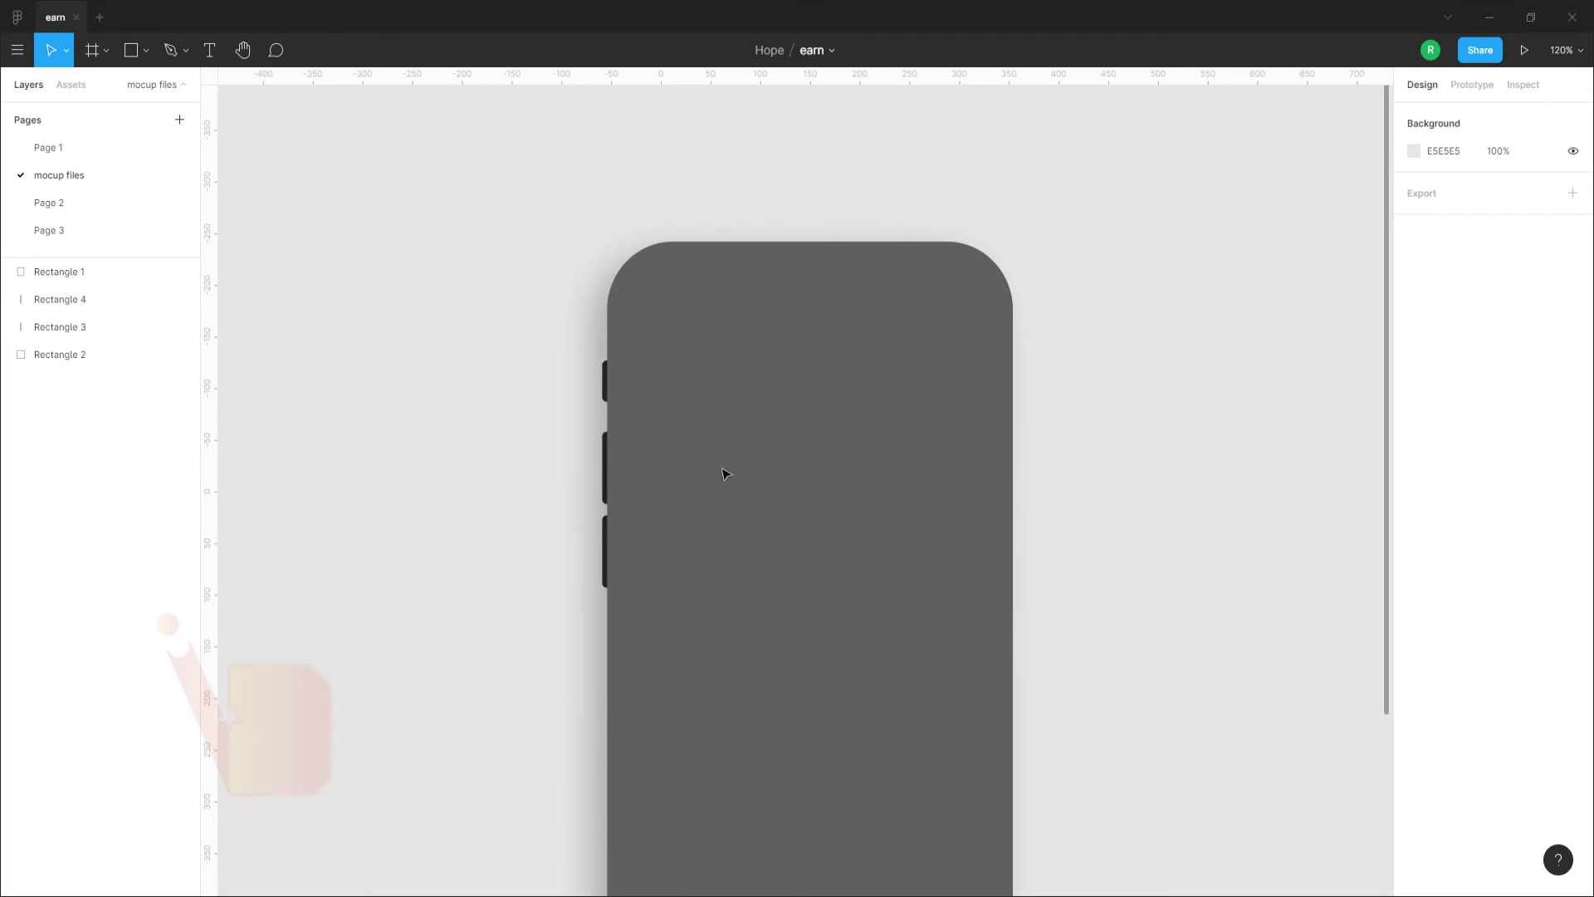
Draw a rectangle about 155 × 195 on the empty canvas left of the phone body
scroll(1021, 410, down, 5)
ctrl+scroll(1021, 410, down, 3)
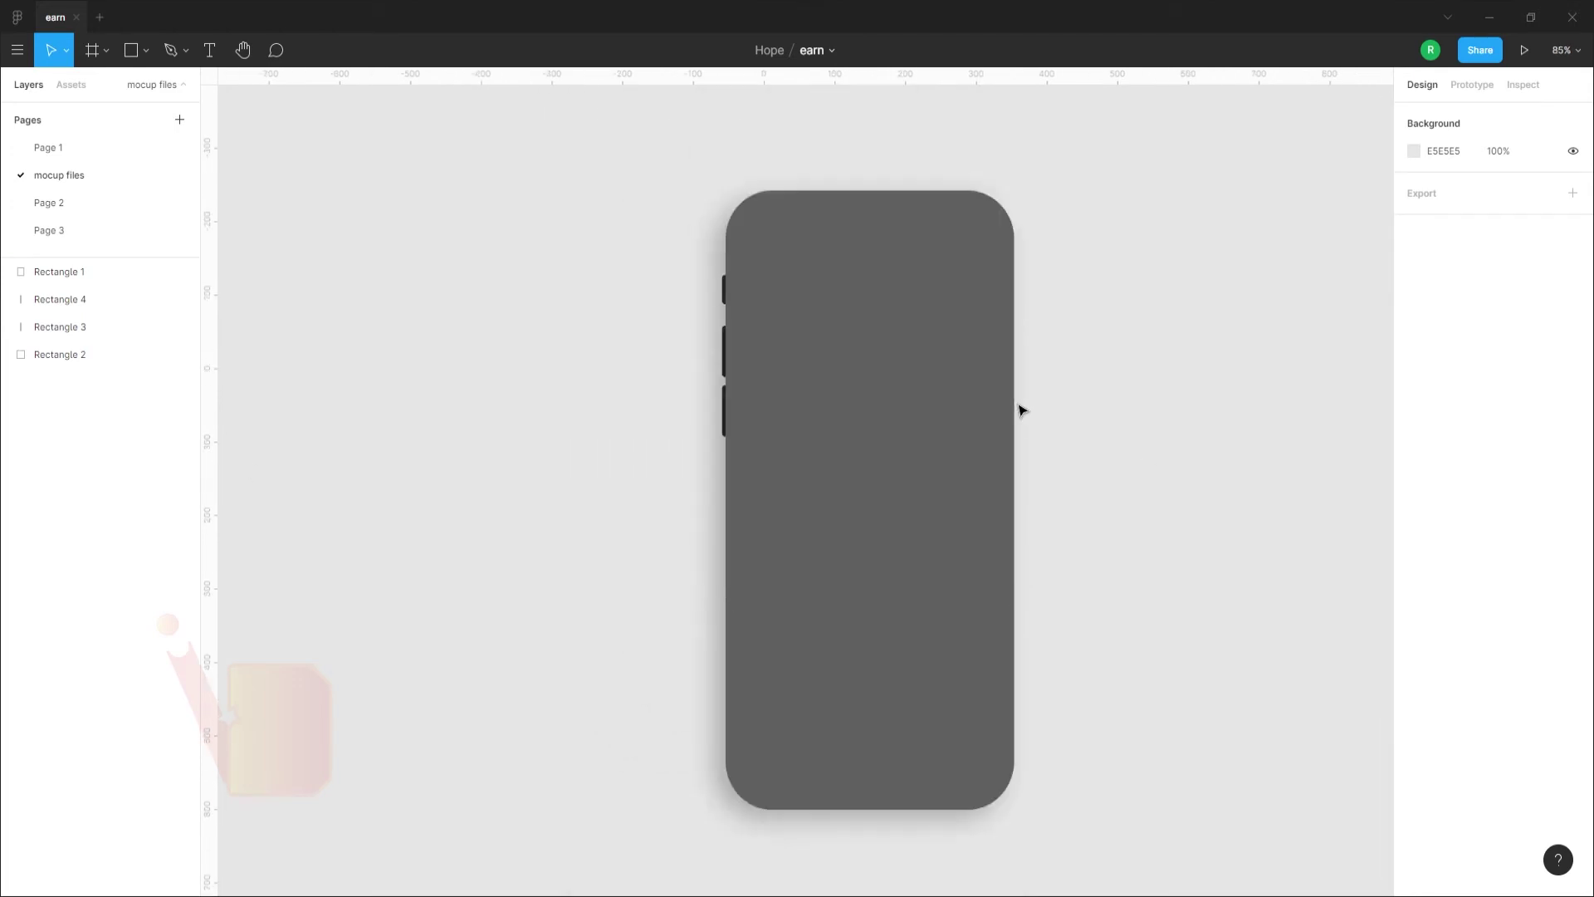
scroll(1021, 410, right, 2)
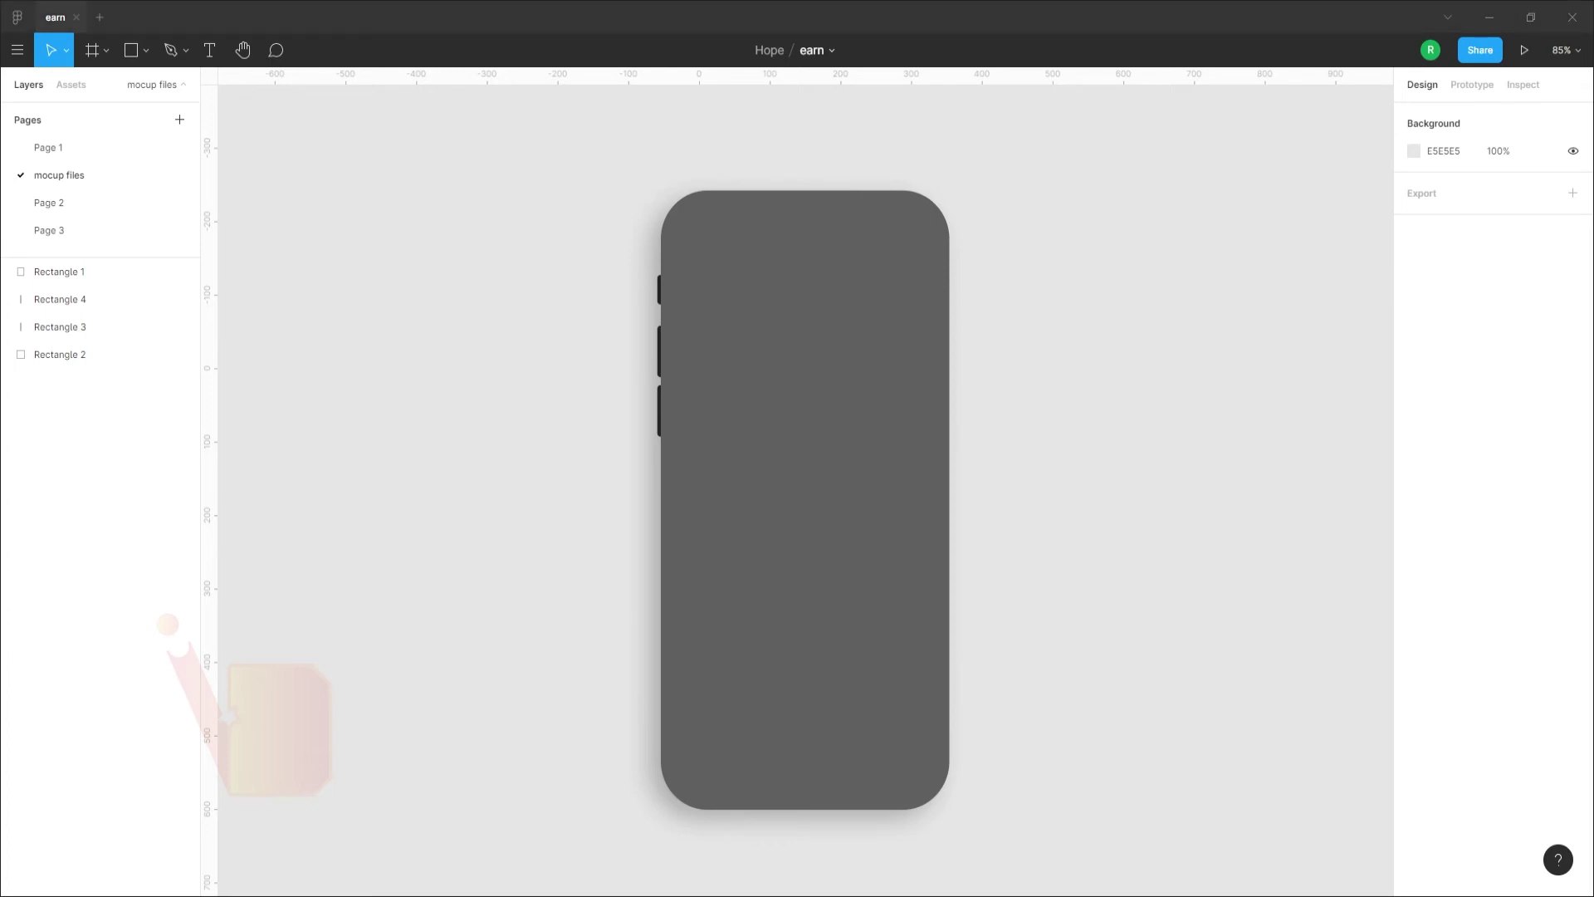
key(r)
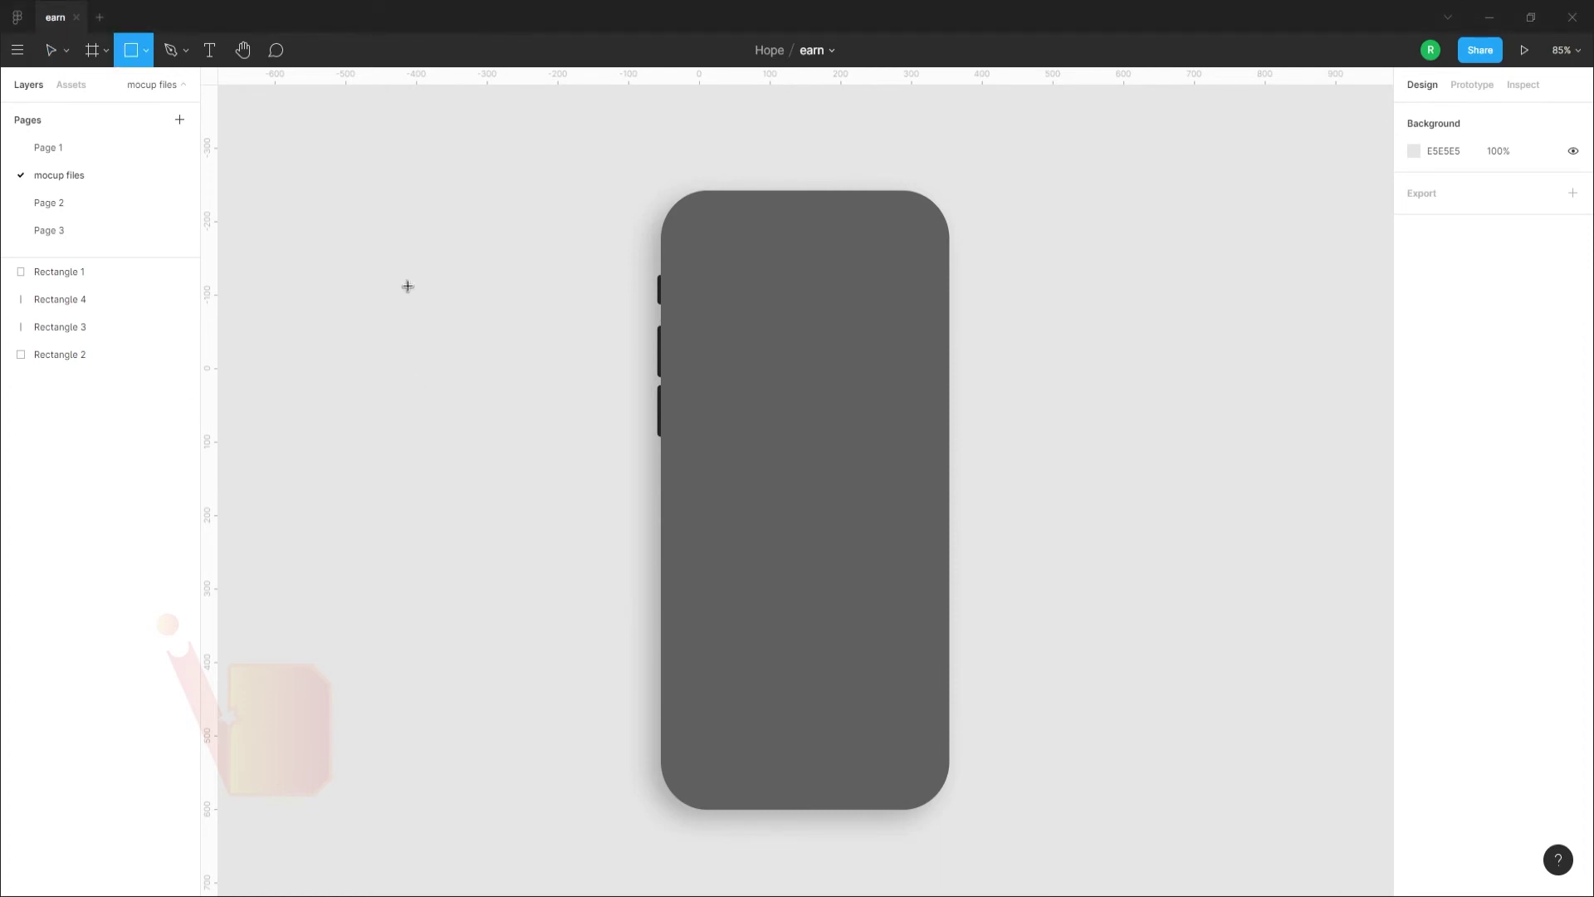
drag(397, 267, 506, 410)
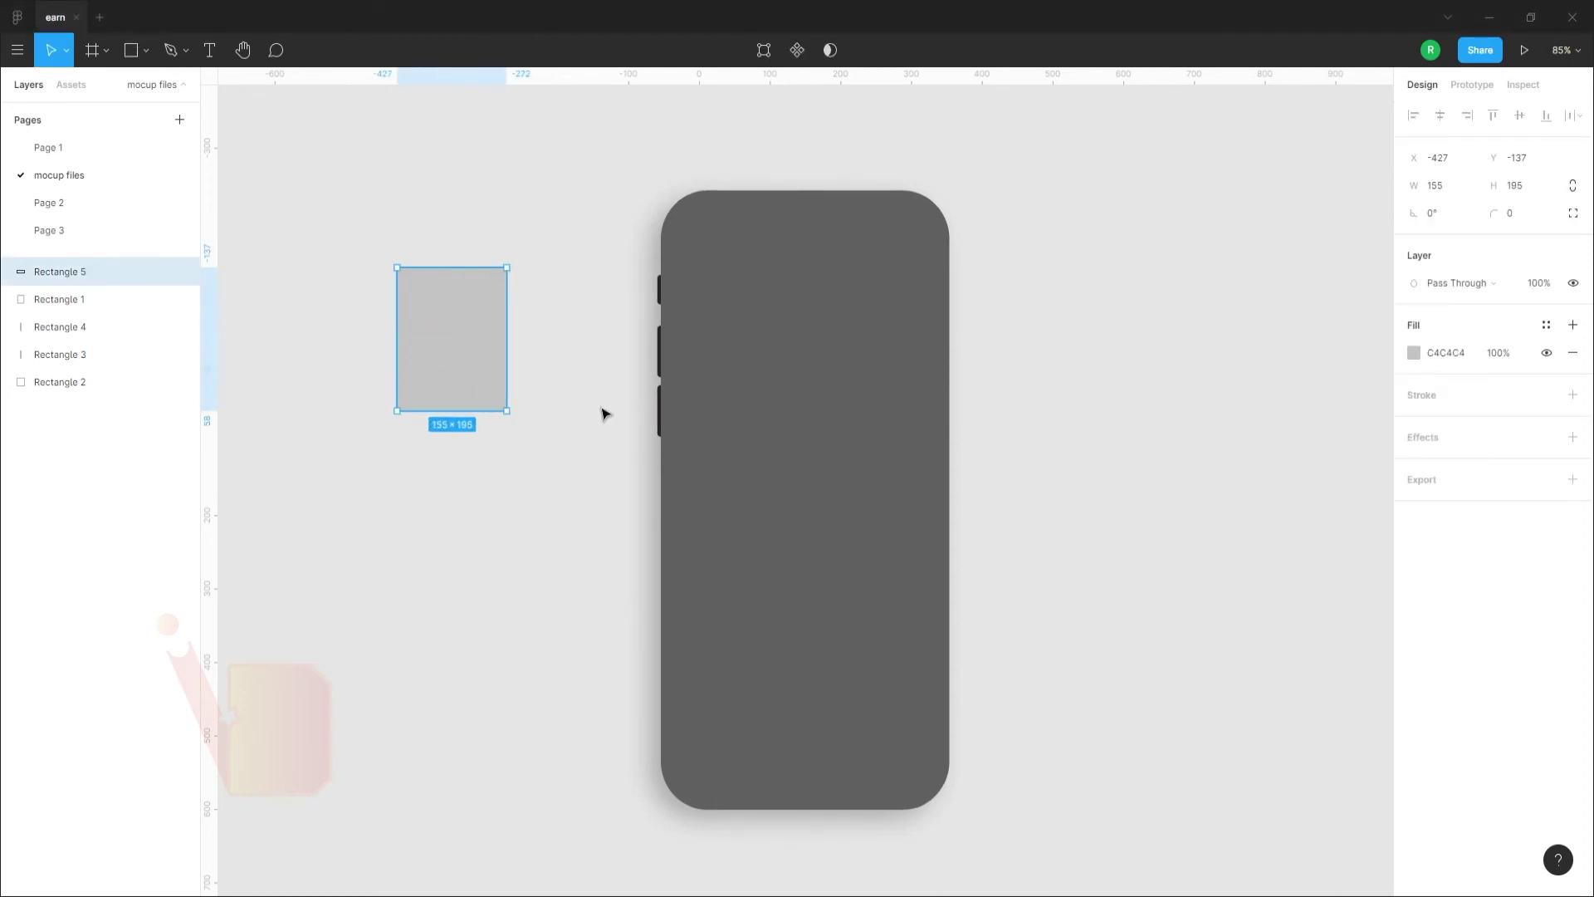
Resize the new rectangle to 400 × 834 and move it clear of the phone body, to about X -562, Y -144
click(1462, 186)
text(400)
click(1527, 190)
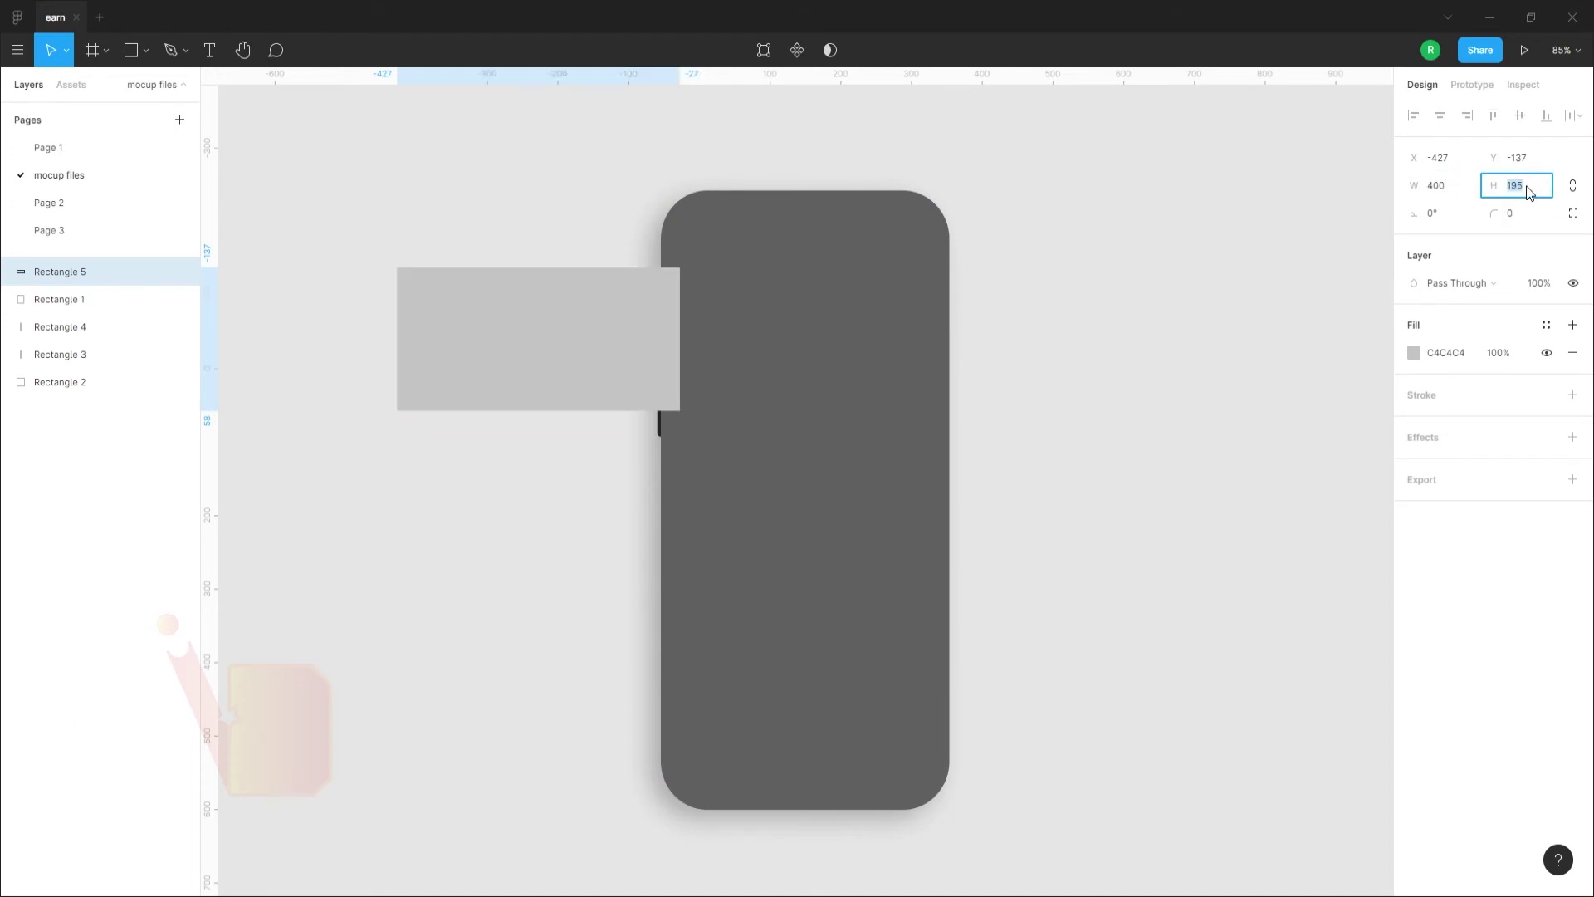
text(834)
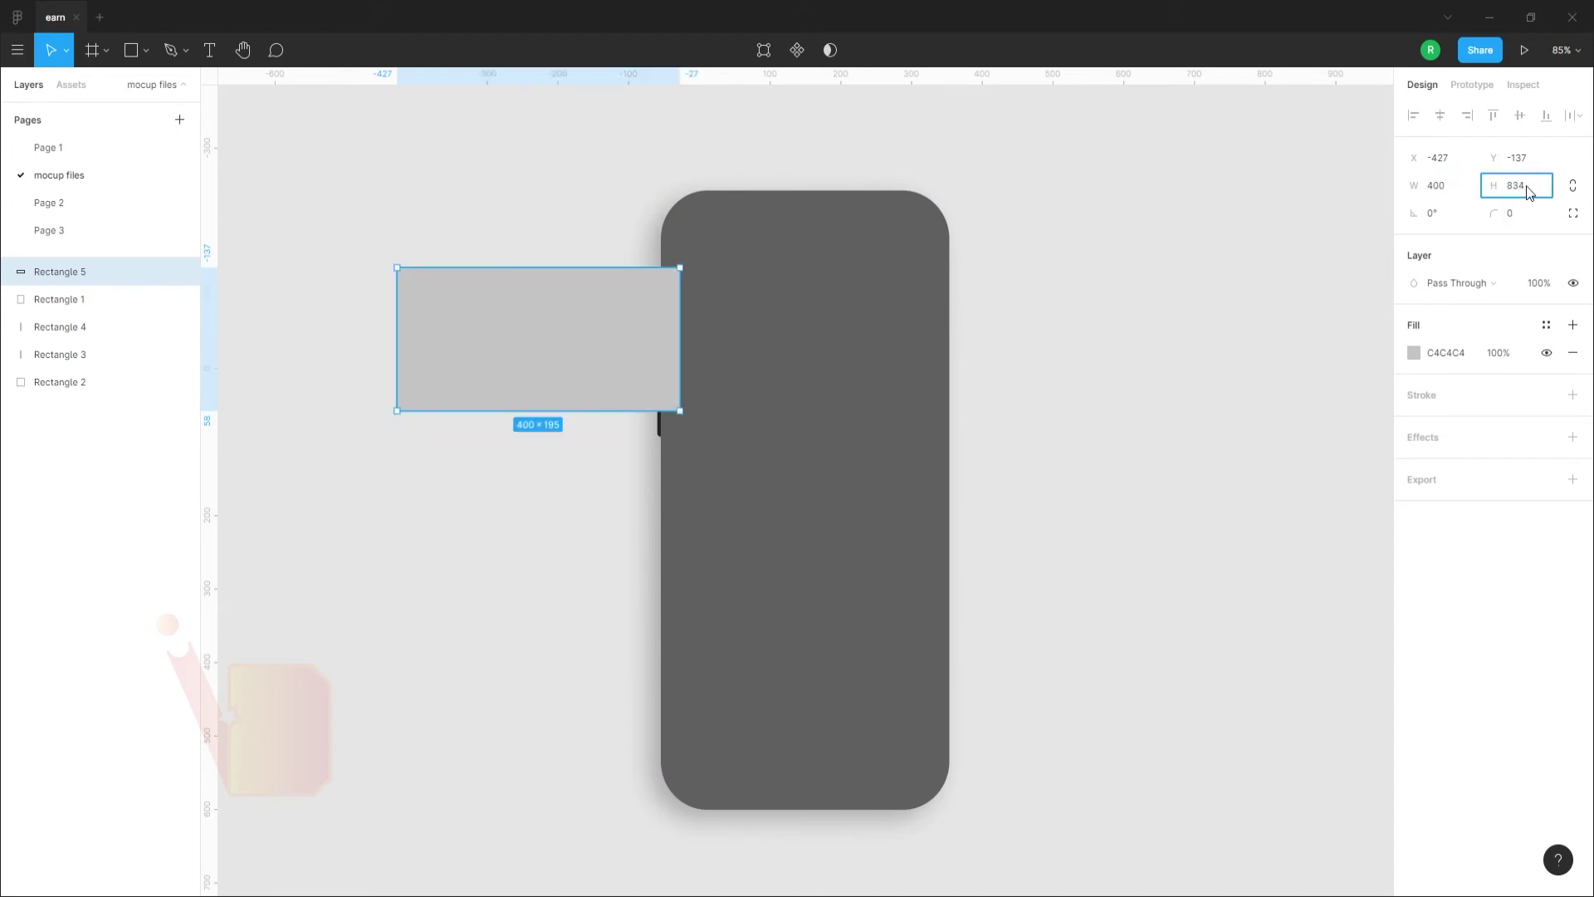
key(Return)
drag(474, 508, 375, 503)
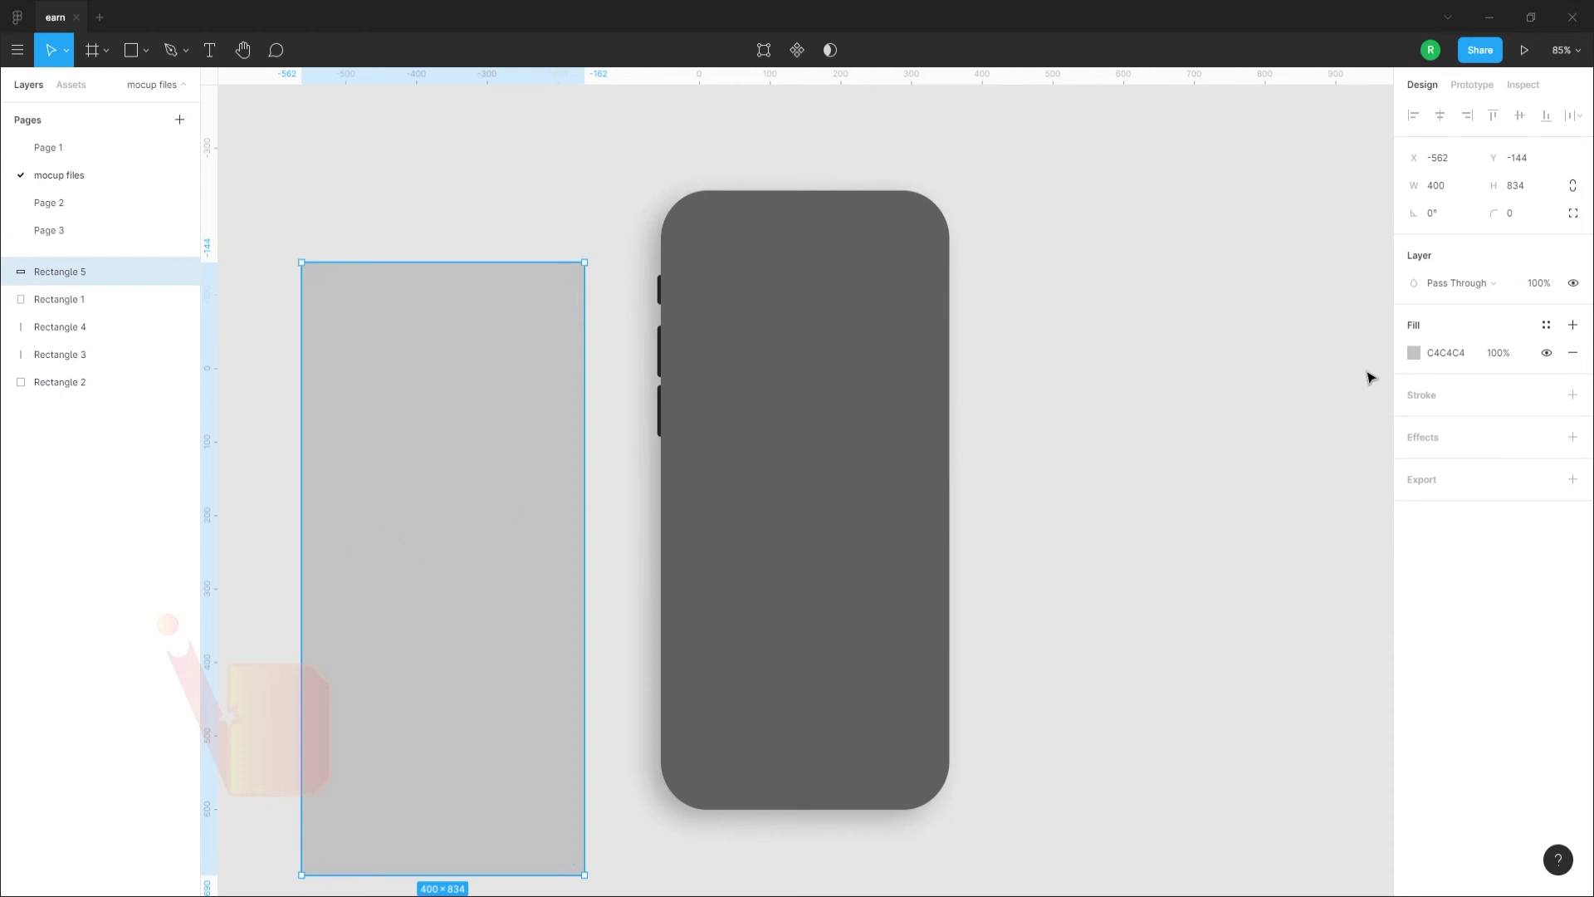
Set the 400 × 834 rectangle's corner radius to 68
click(1459, 214)
click(1541, 215)
text(68)
key(Return)
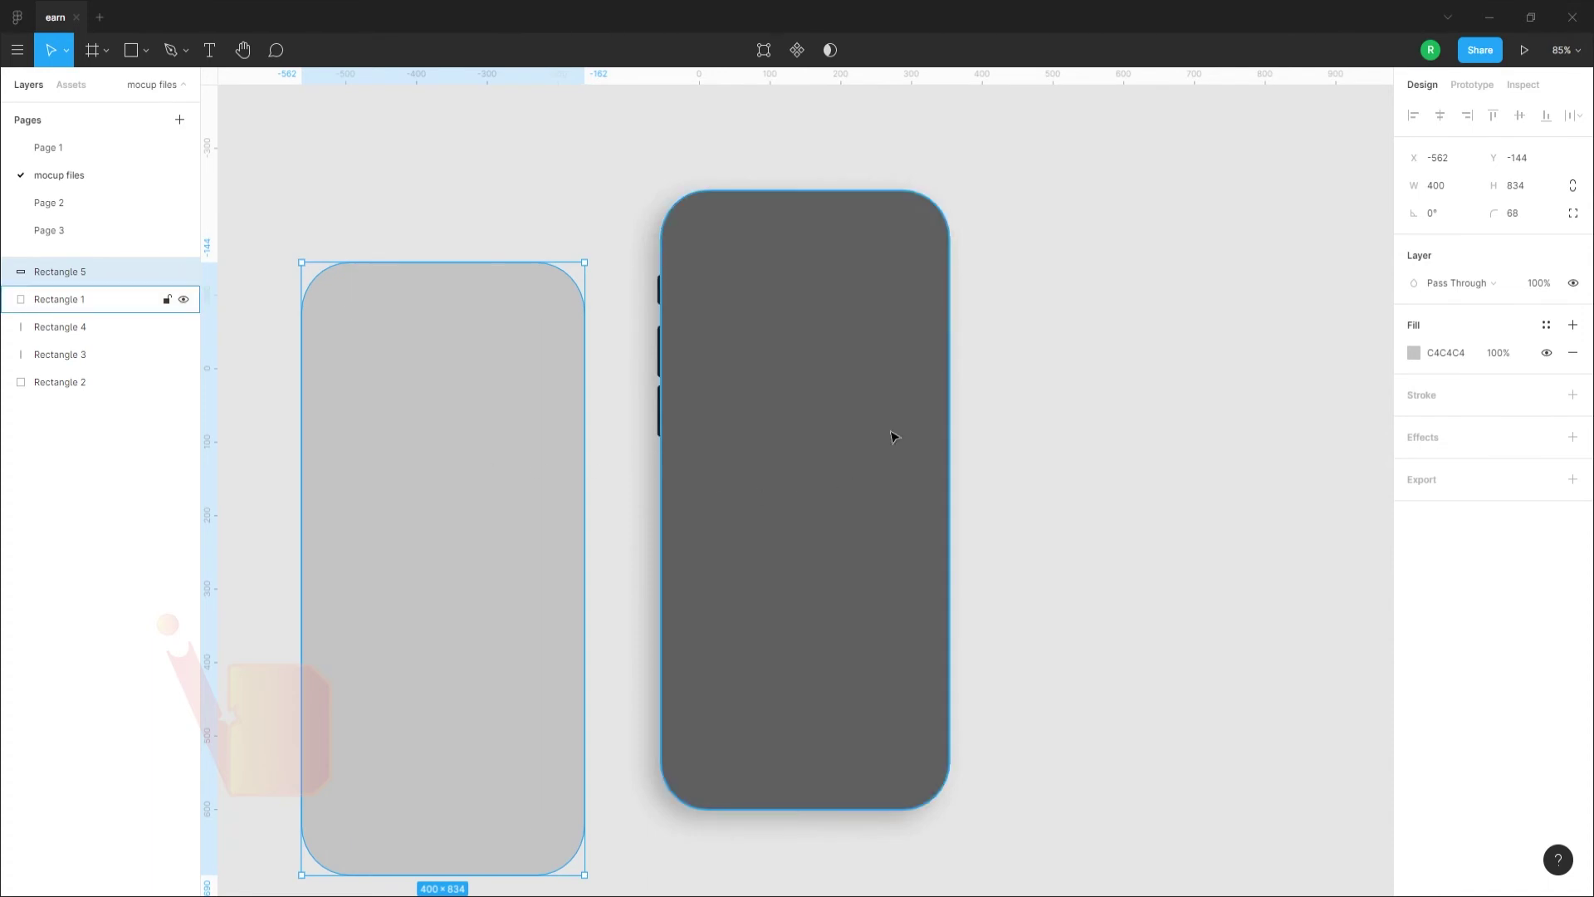
Add a black 000000 inside stroke of width 3 to the rounded screen rectangle
click(1573, 394)
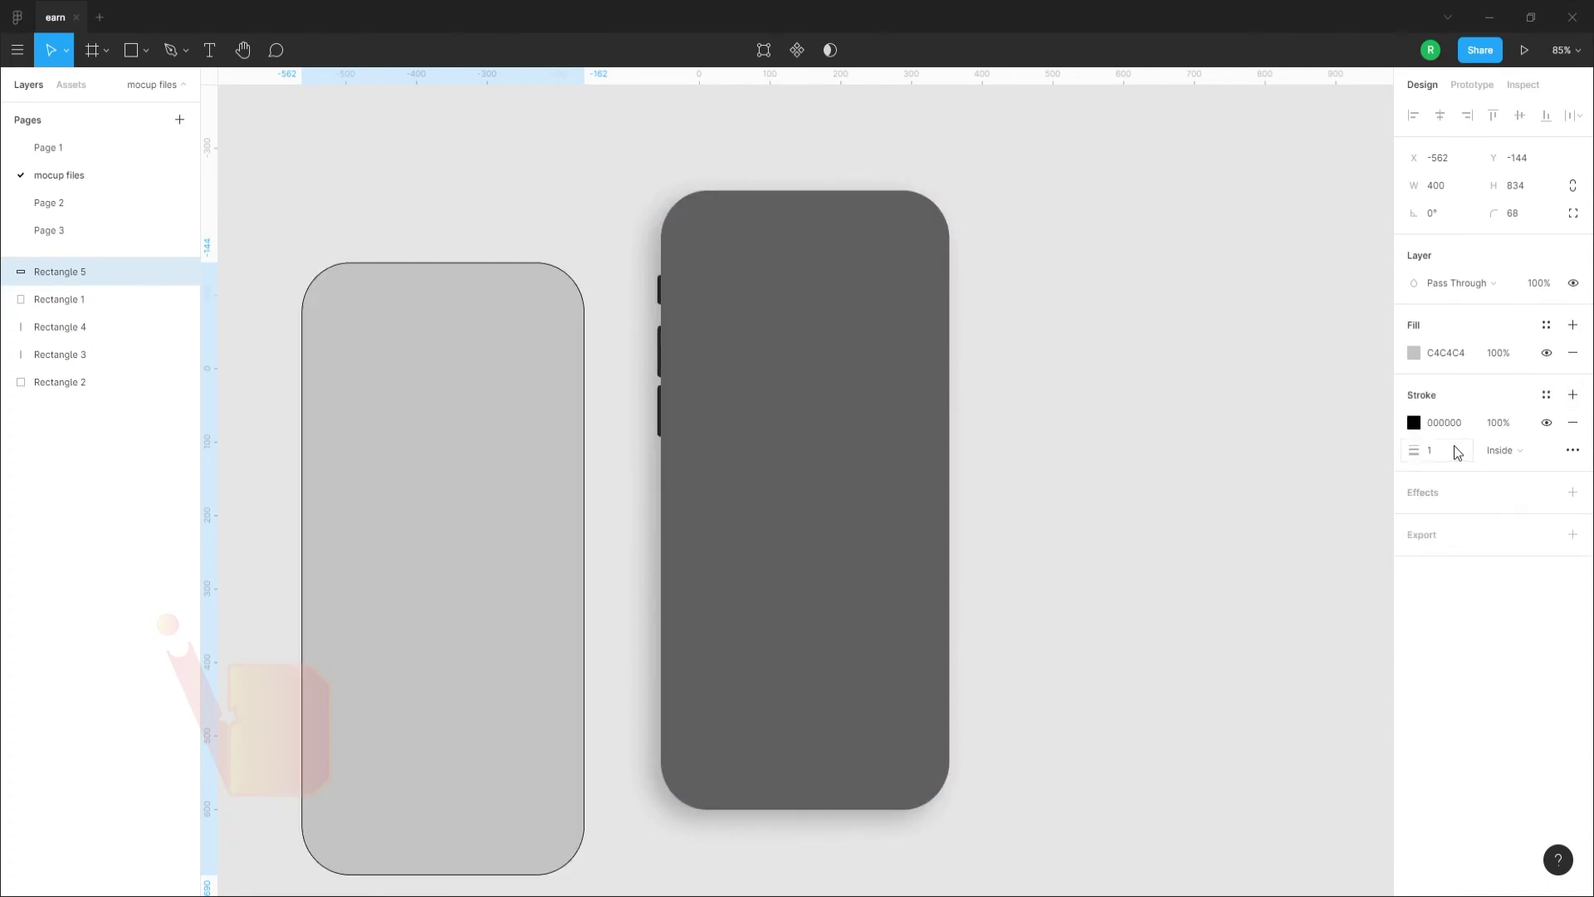
key(Up)
key(Up)
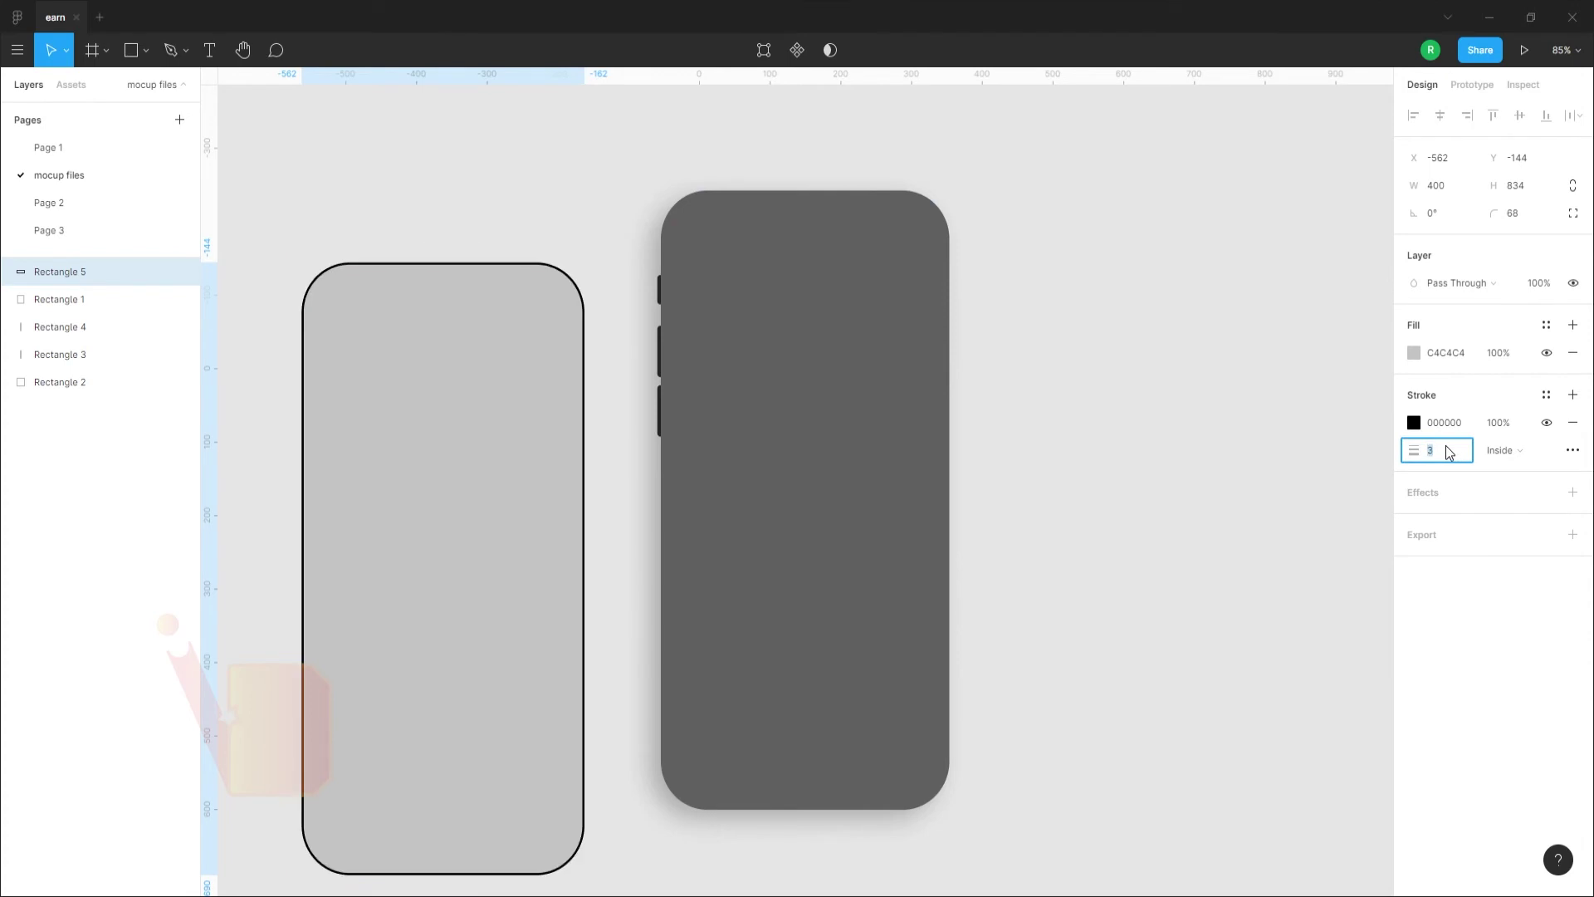
Center the outlined screen rectangle on the phone body, at about X -50, Y -237
drag(440, 558, 800, 485)
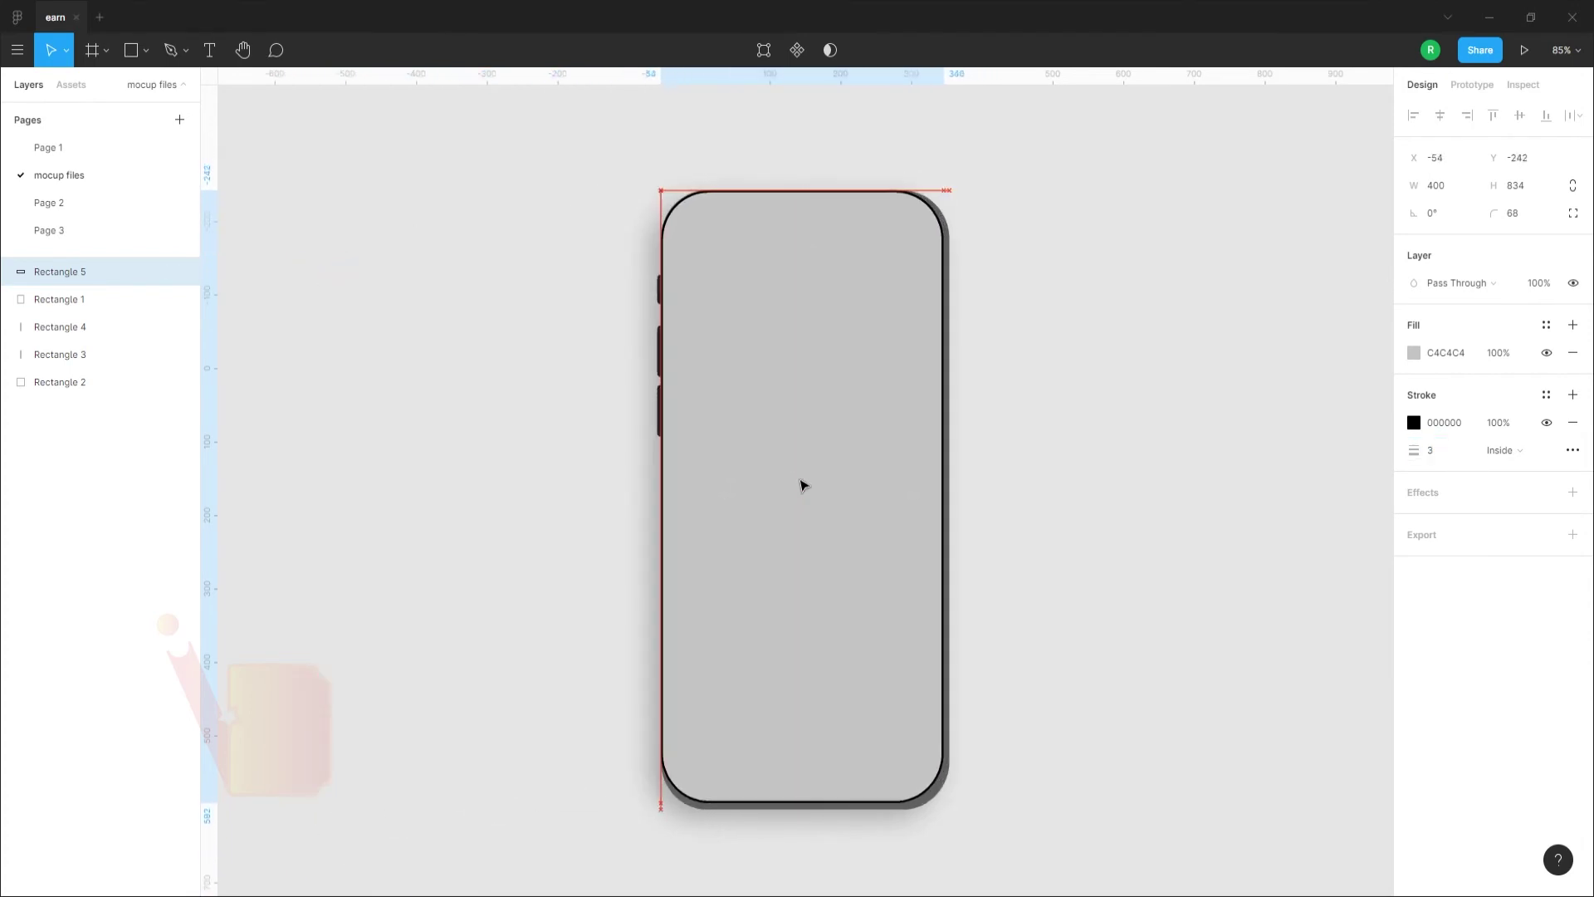
click(378, 529)
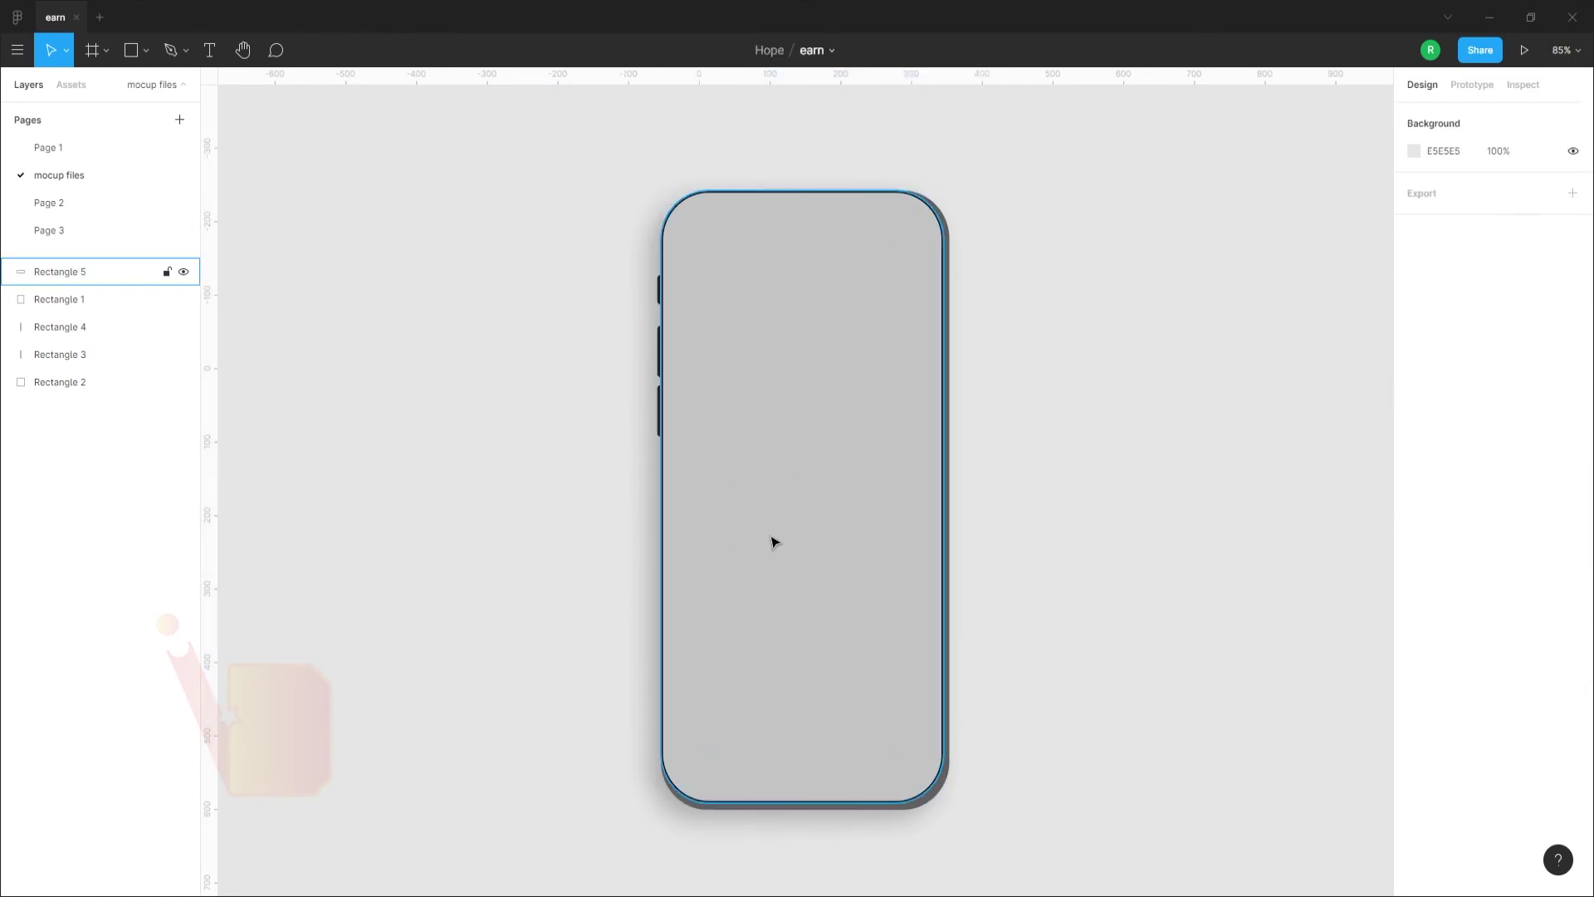
drag(772, 540, 801, 543)
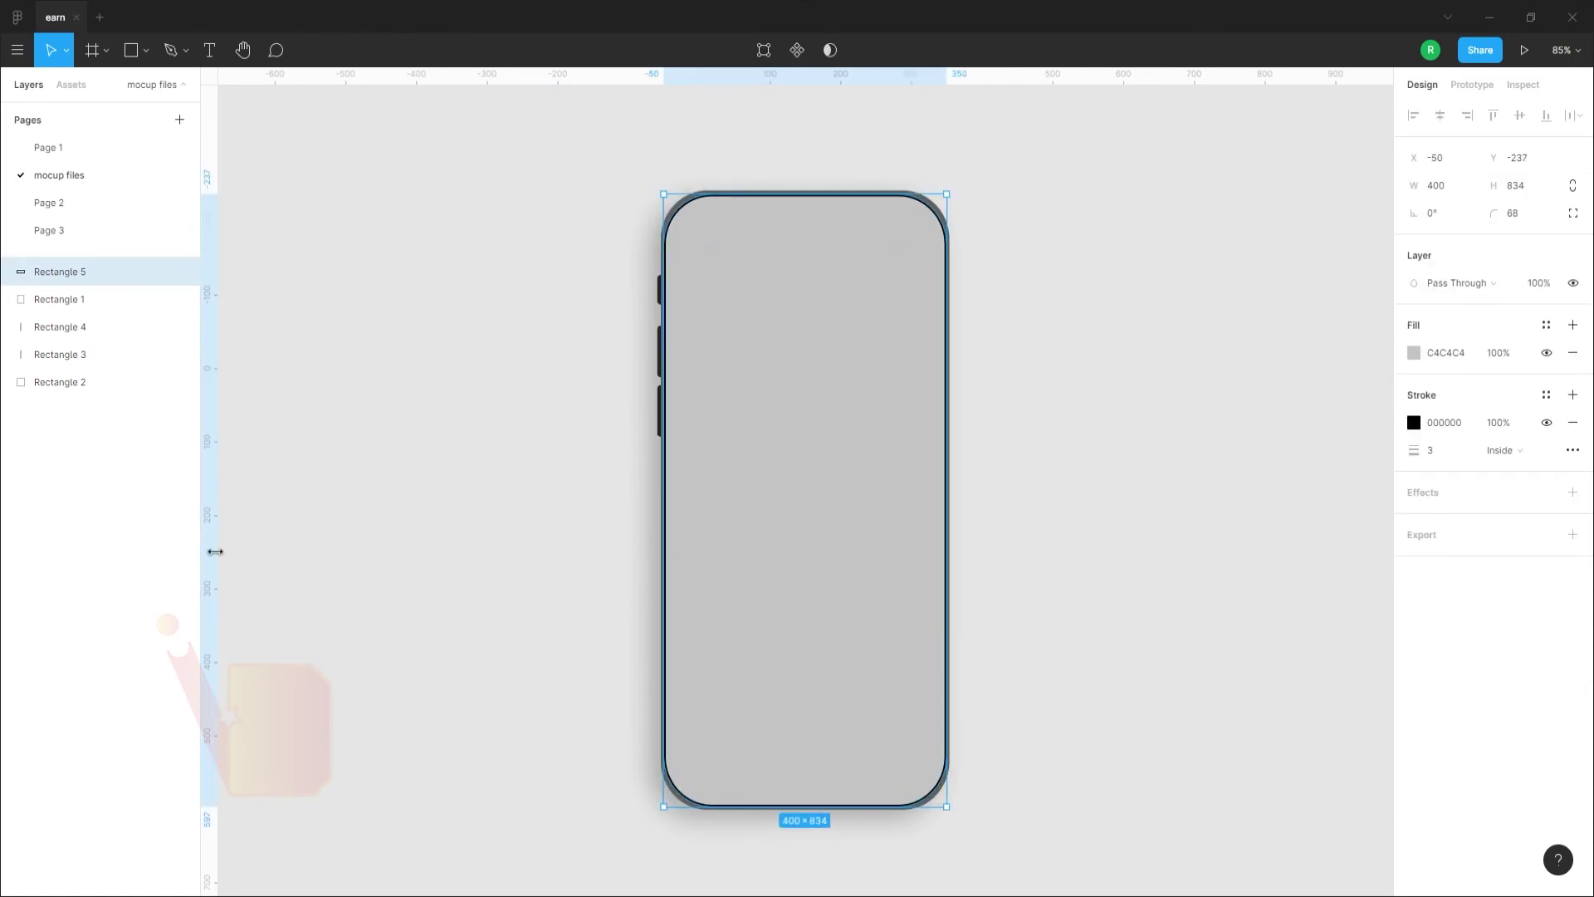
click(515, 486)
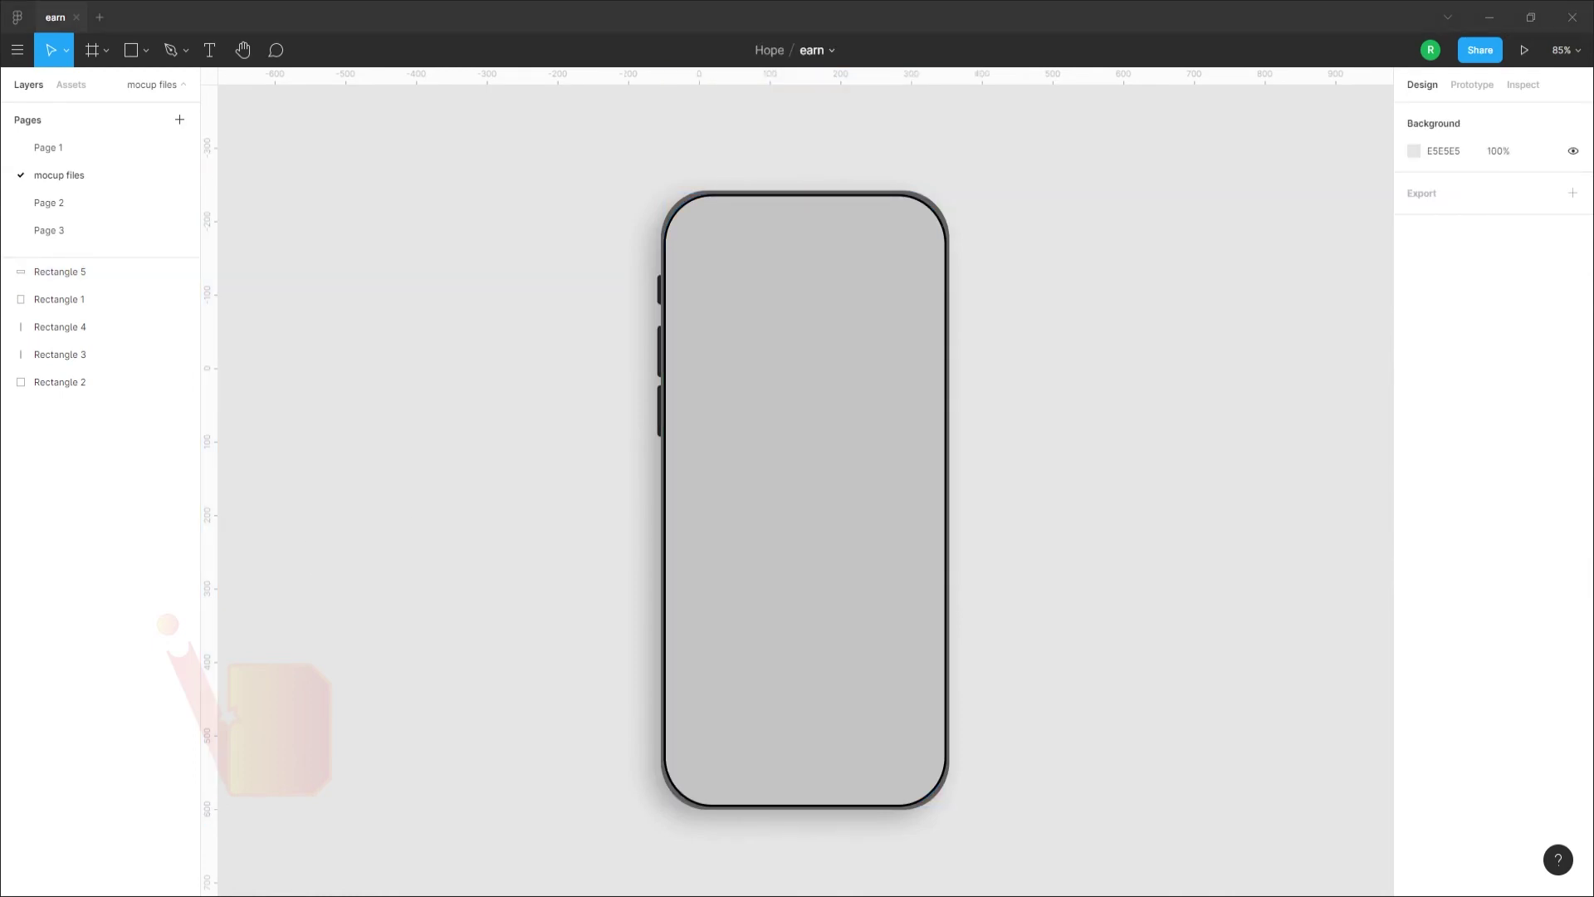
Fill the screen rectangle with the pink, purple and blue gradient wallpaper image
click(801, 498)
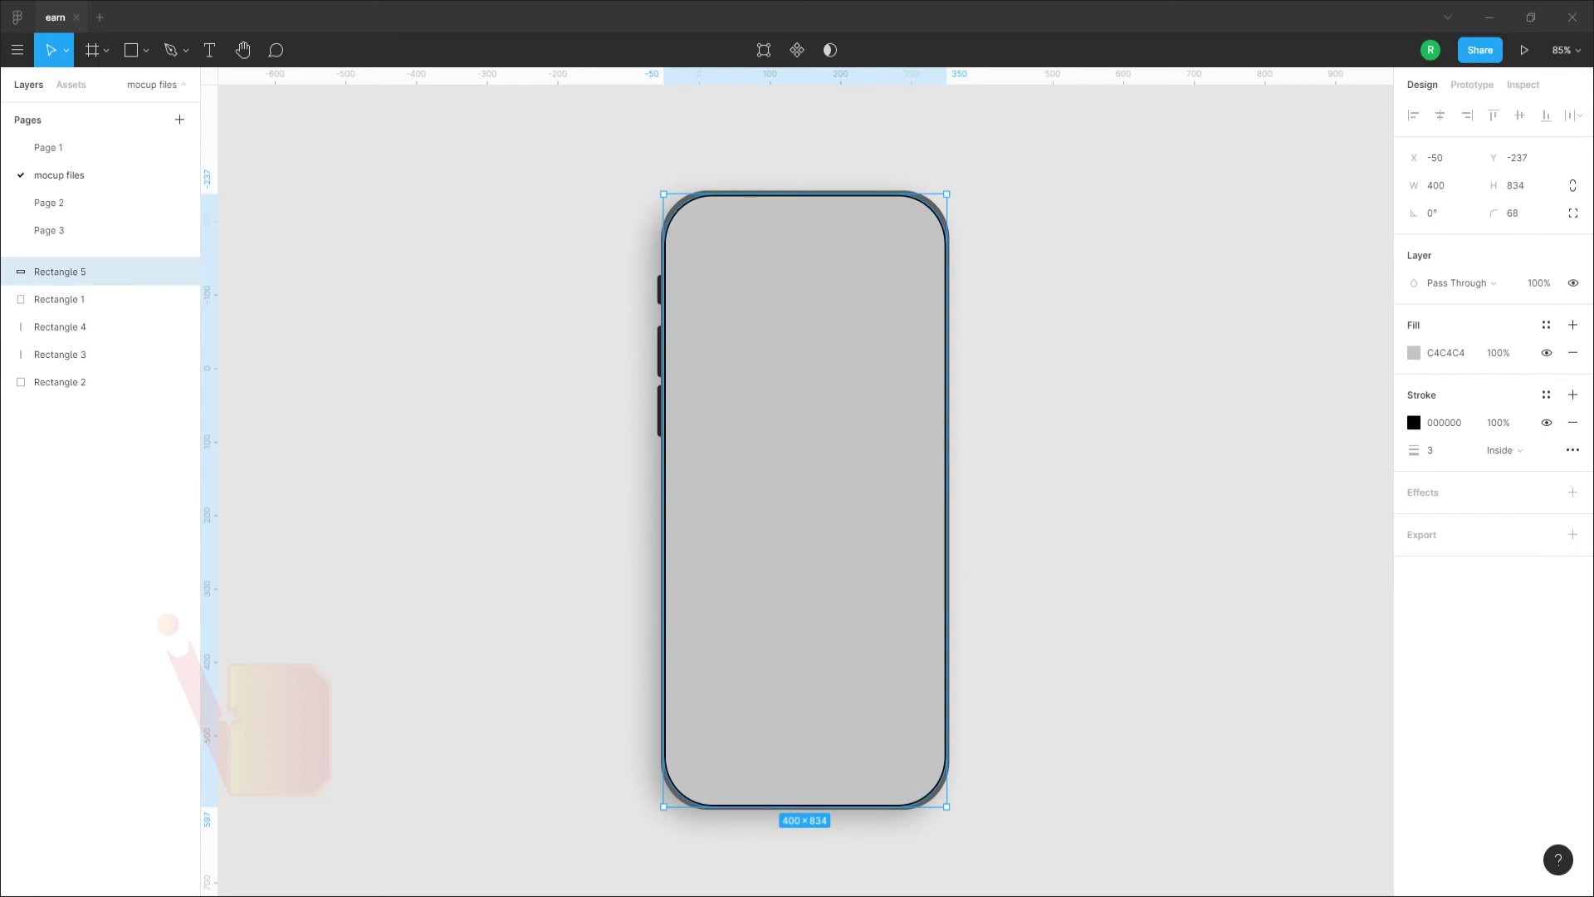
drag(1075, 444, 836, 463)
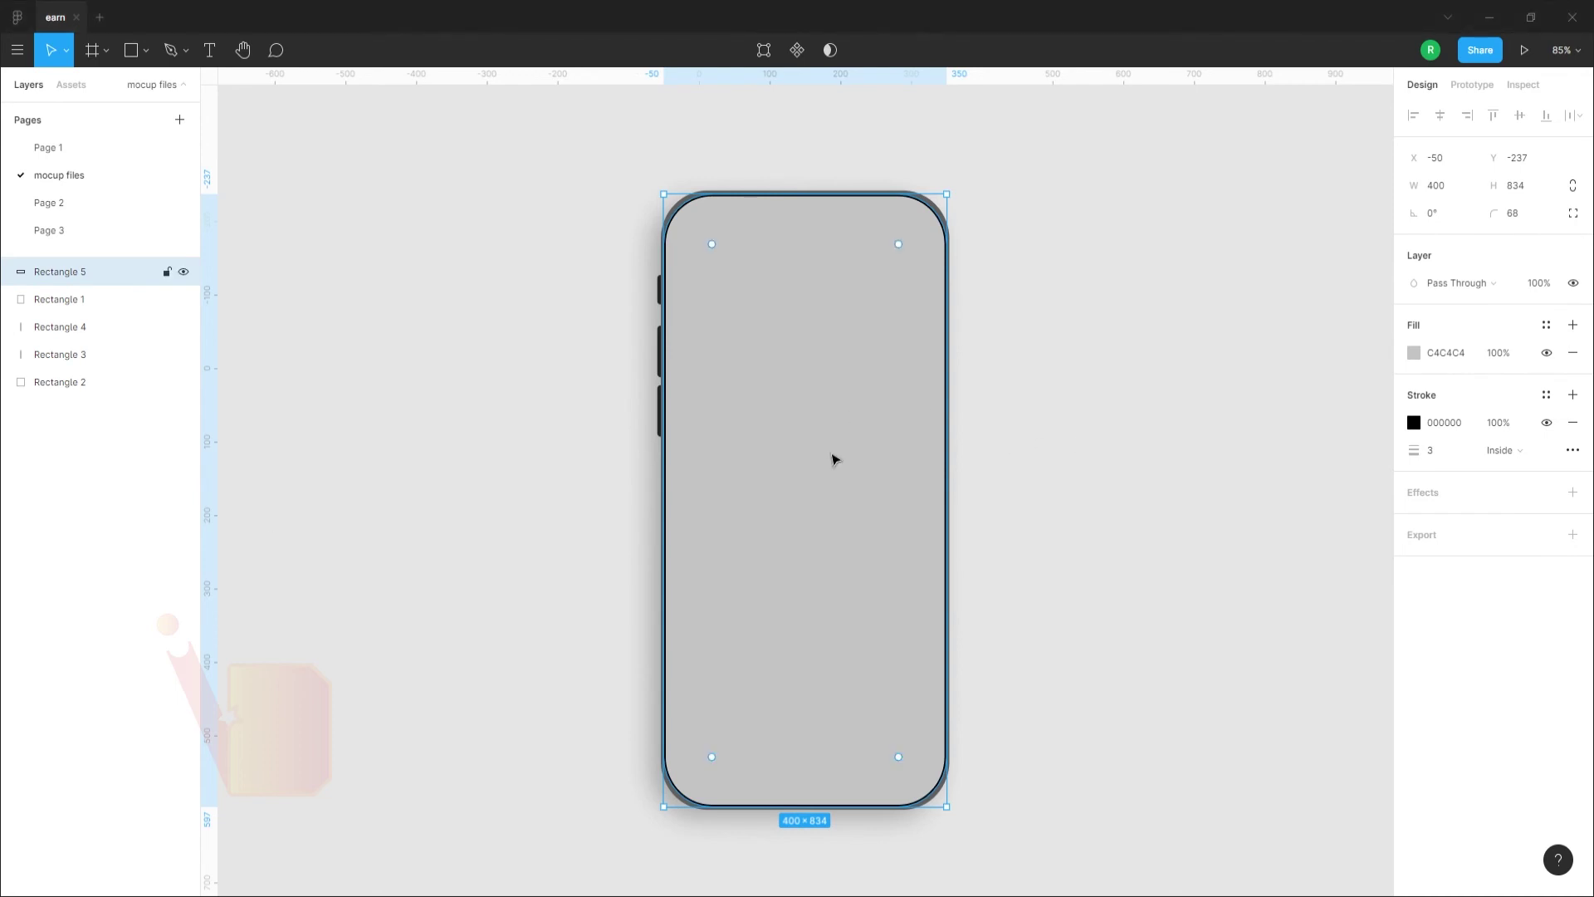
click(307, 502)
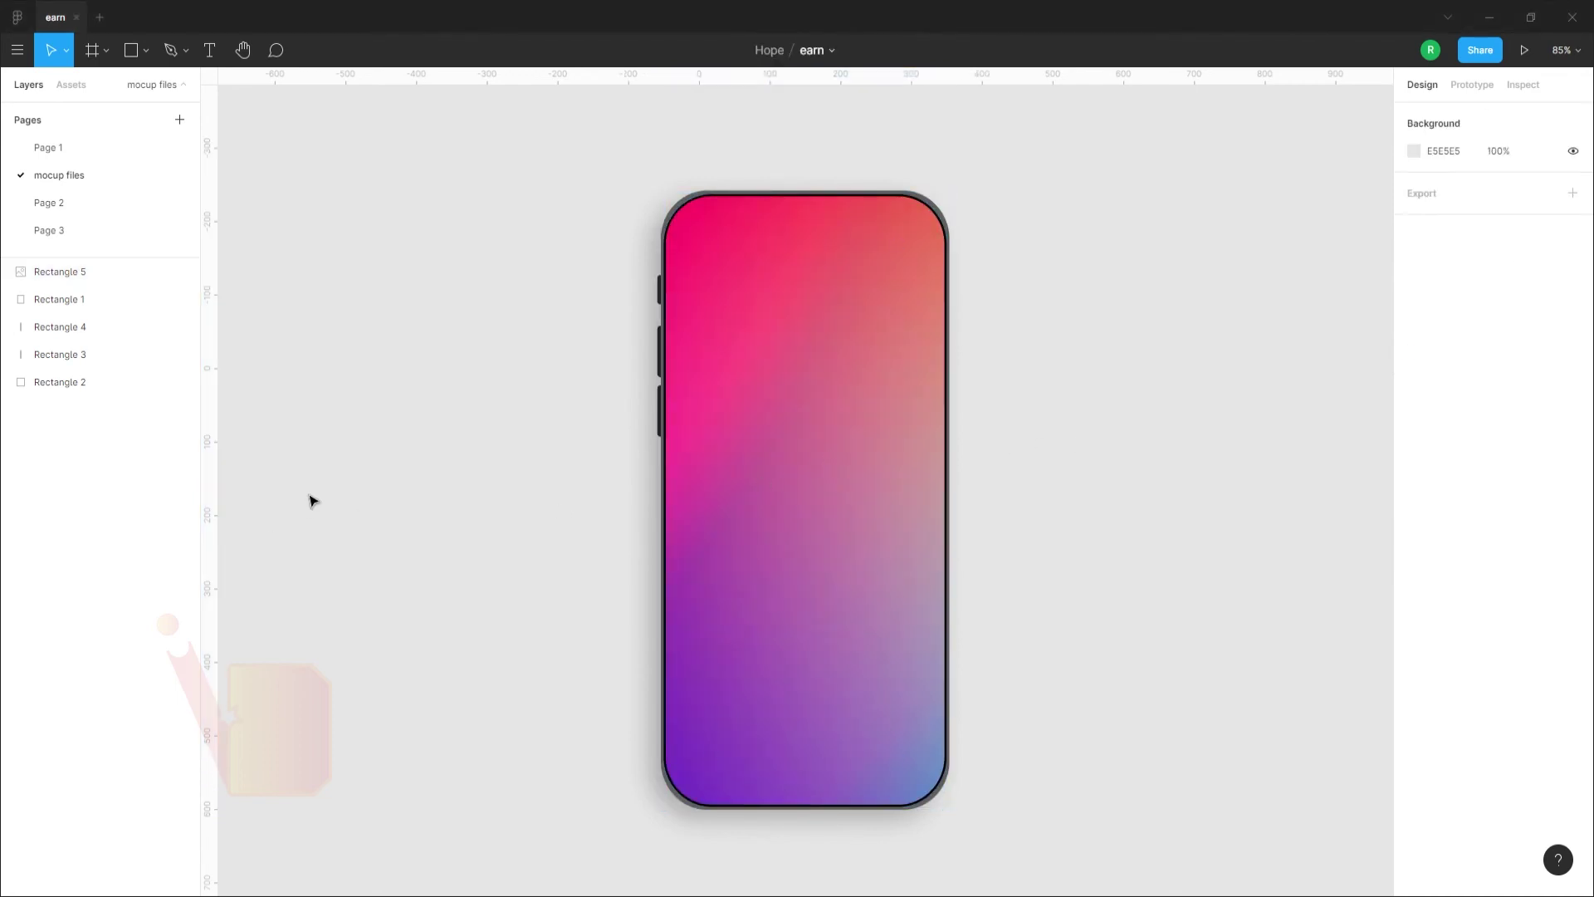
Thicken the wallpaper screen's black stroke to 6
click(689, 486)
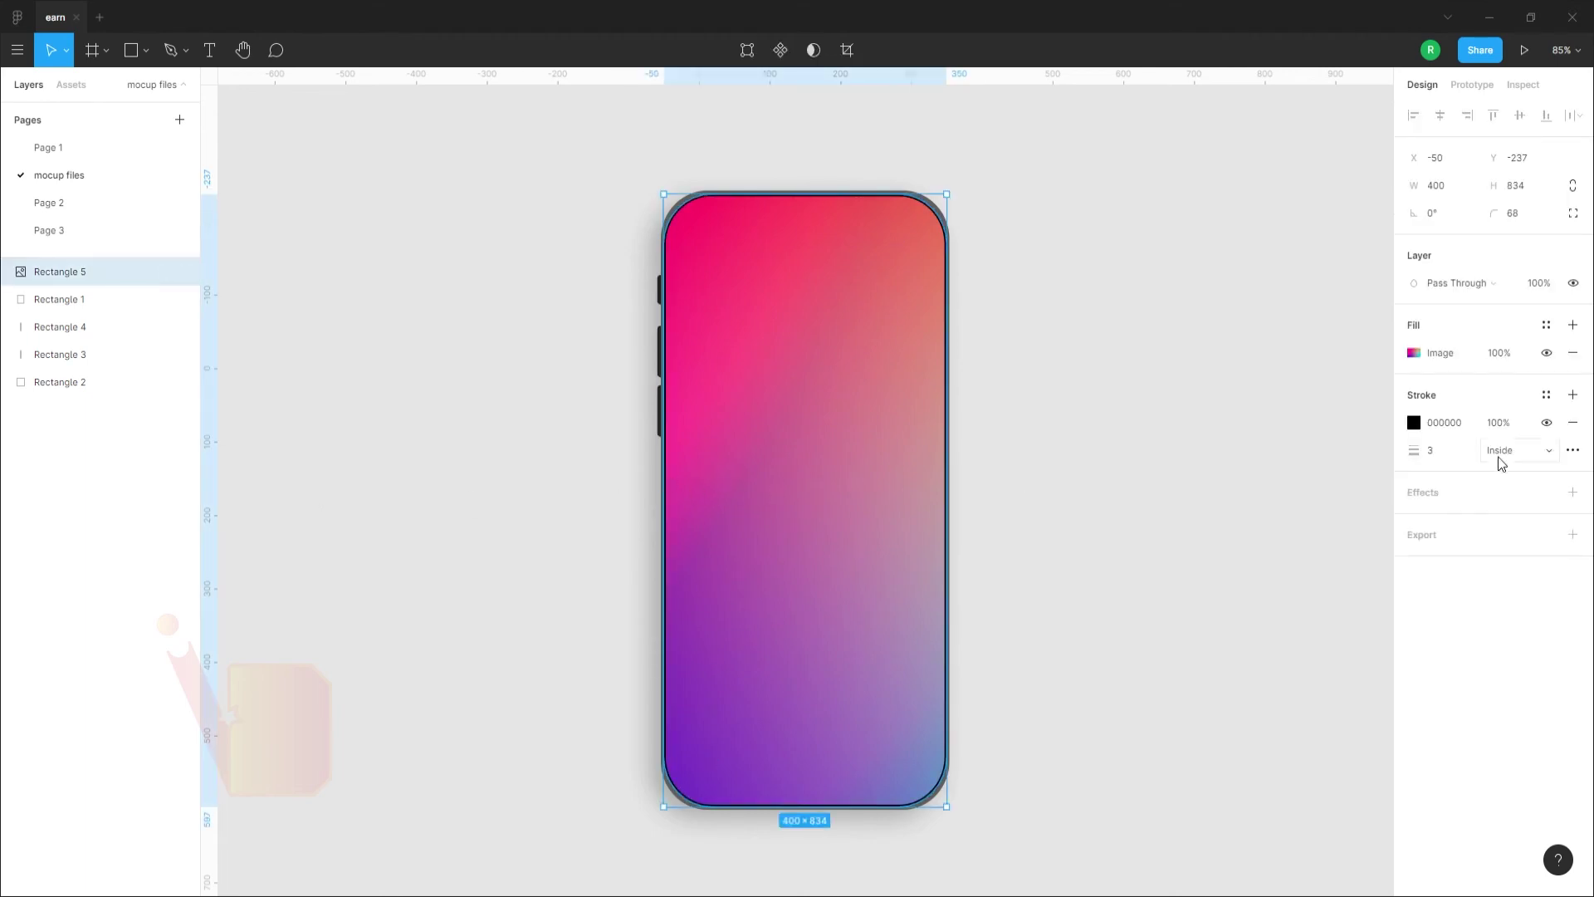
click(1461, 466)
text(8)
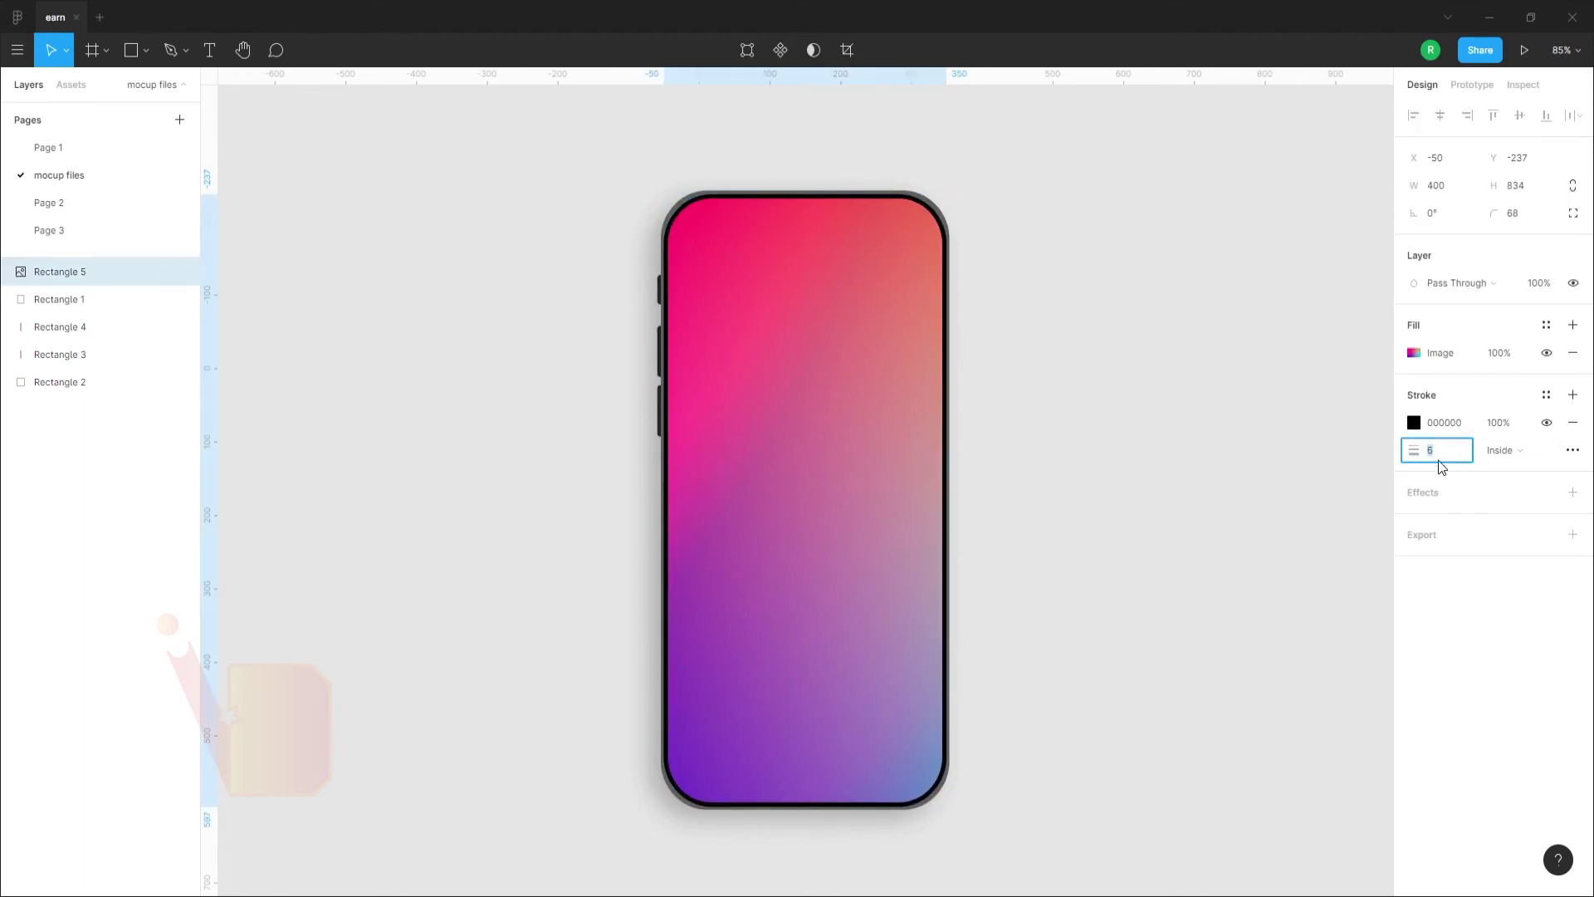
click(1200, 475)
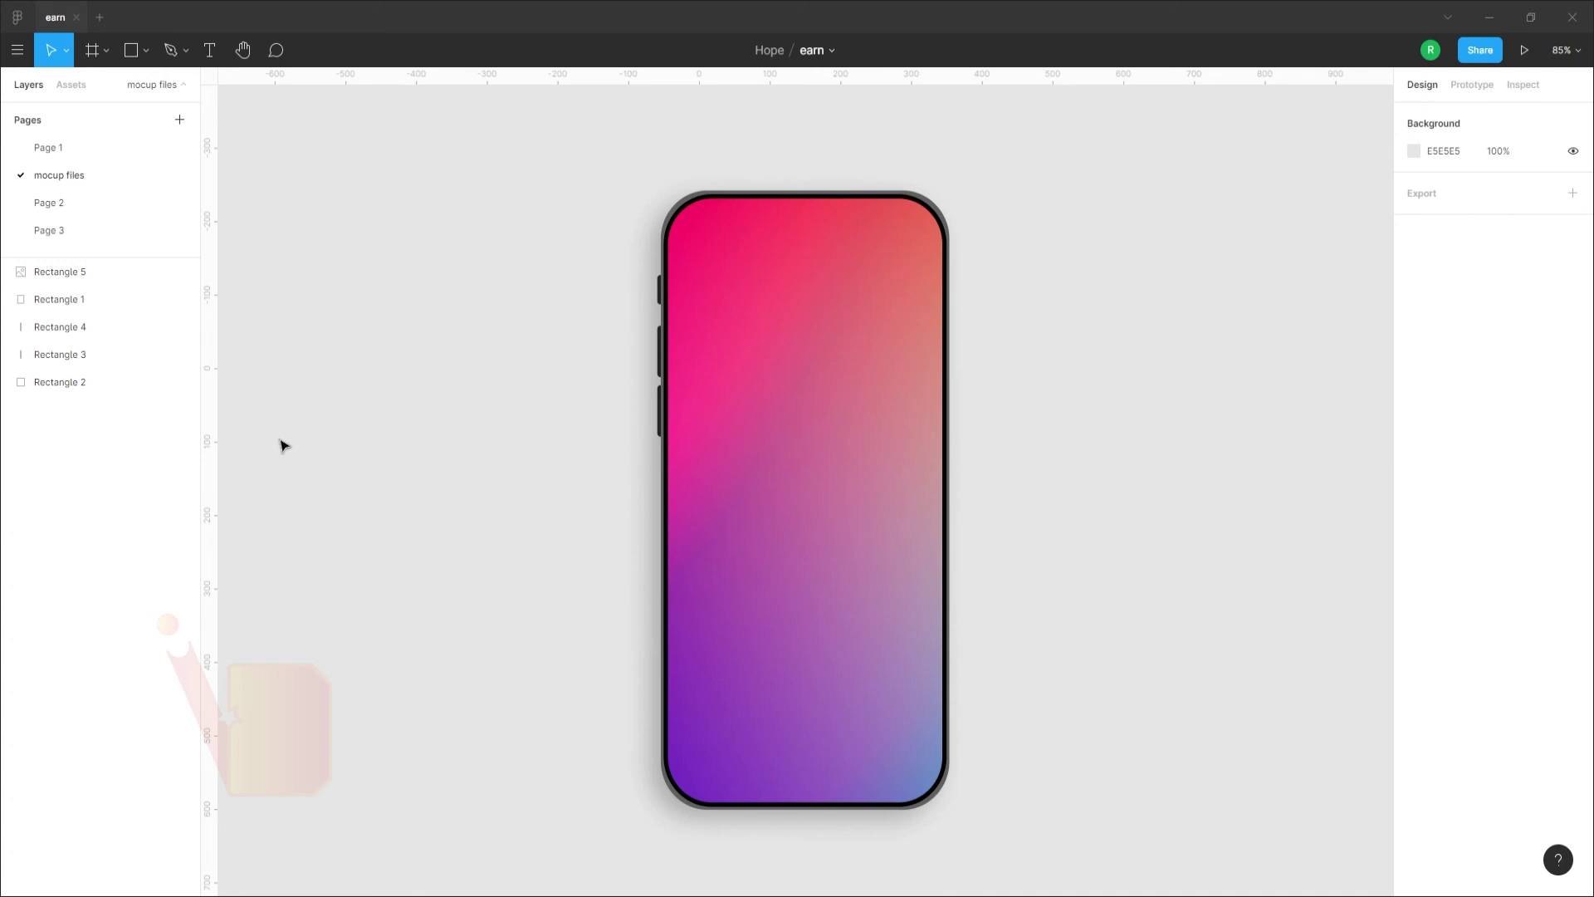
Draw a wide rectangle about 365 × 80 on the empty canvas above the phone
scroll(352, 430, up, 5)
key(r)
mouse_move(526, 223)
mouse_down()
mouse_move(785, 296)
mouse_move(890, 305)
mouse_up()
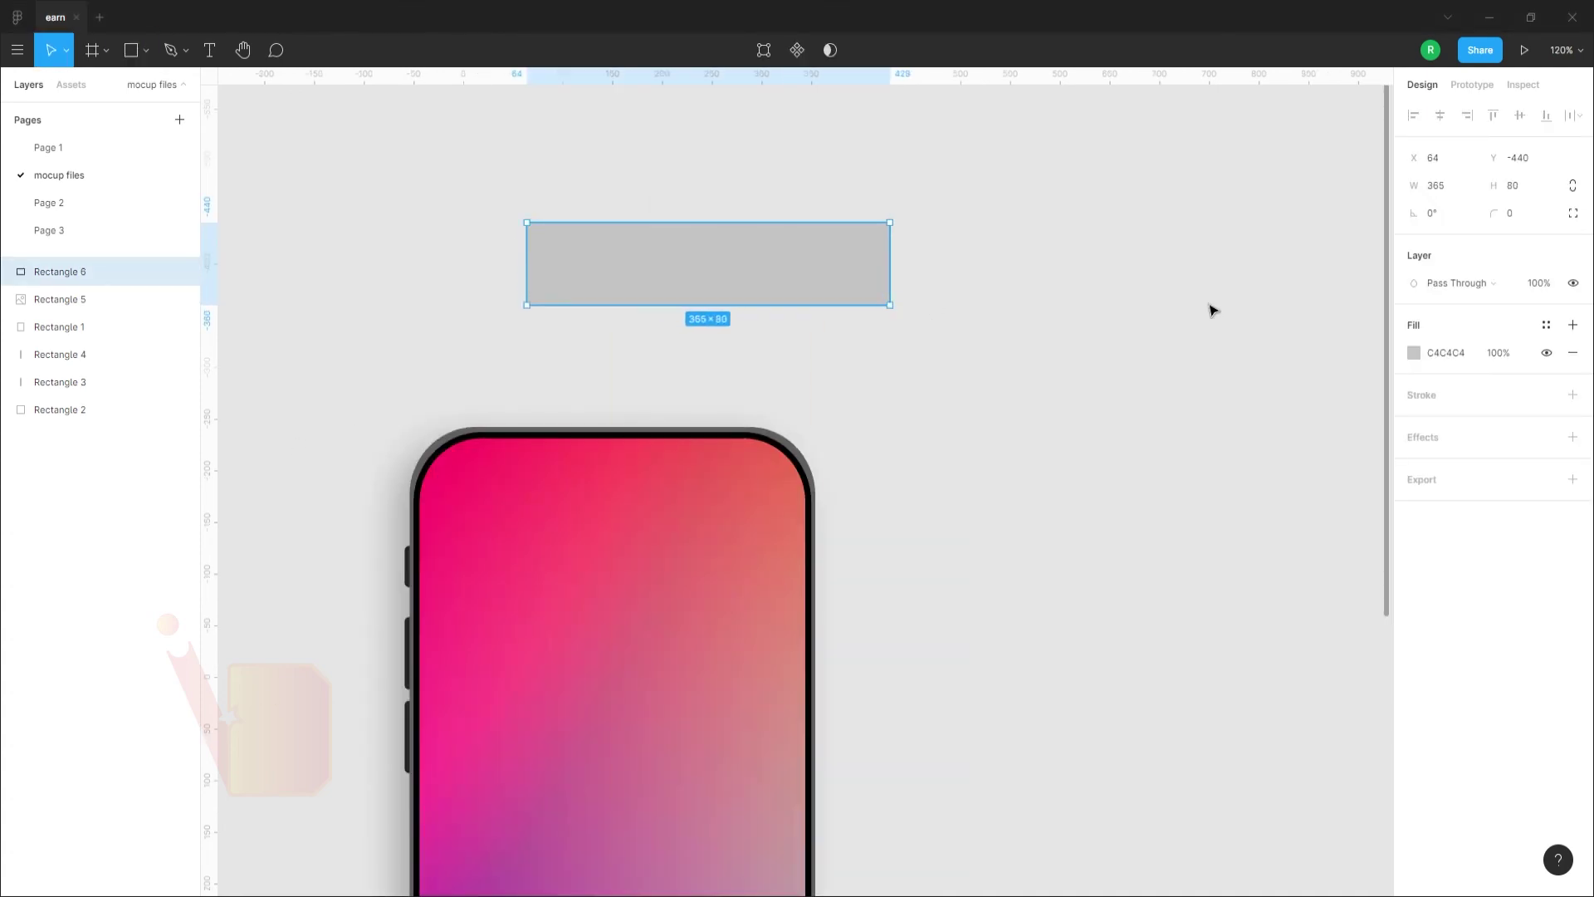
Enable individual corner radii on the wide rectangle and set its bottom-right corner to 15
click(1573, 215)
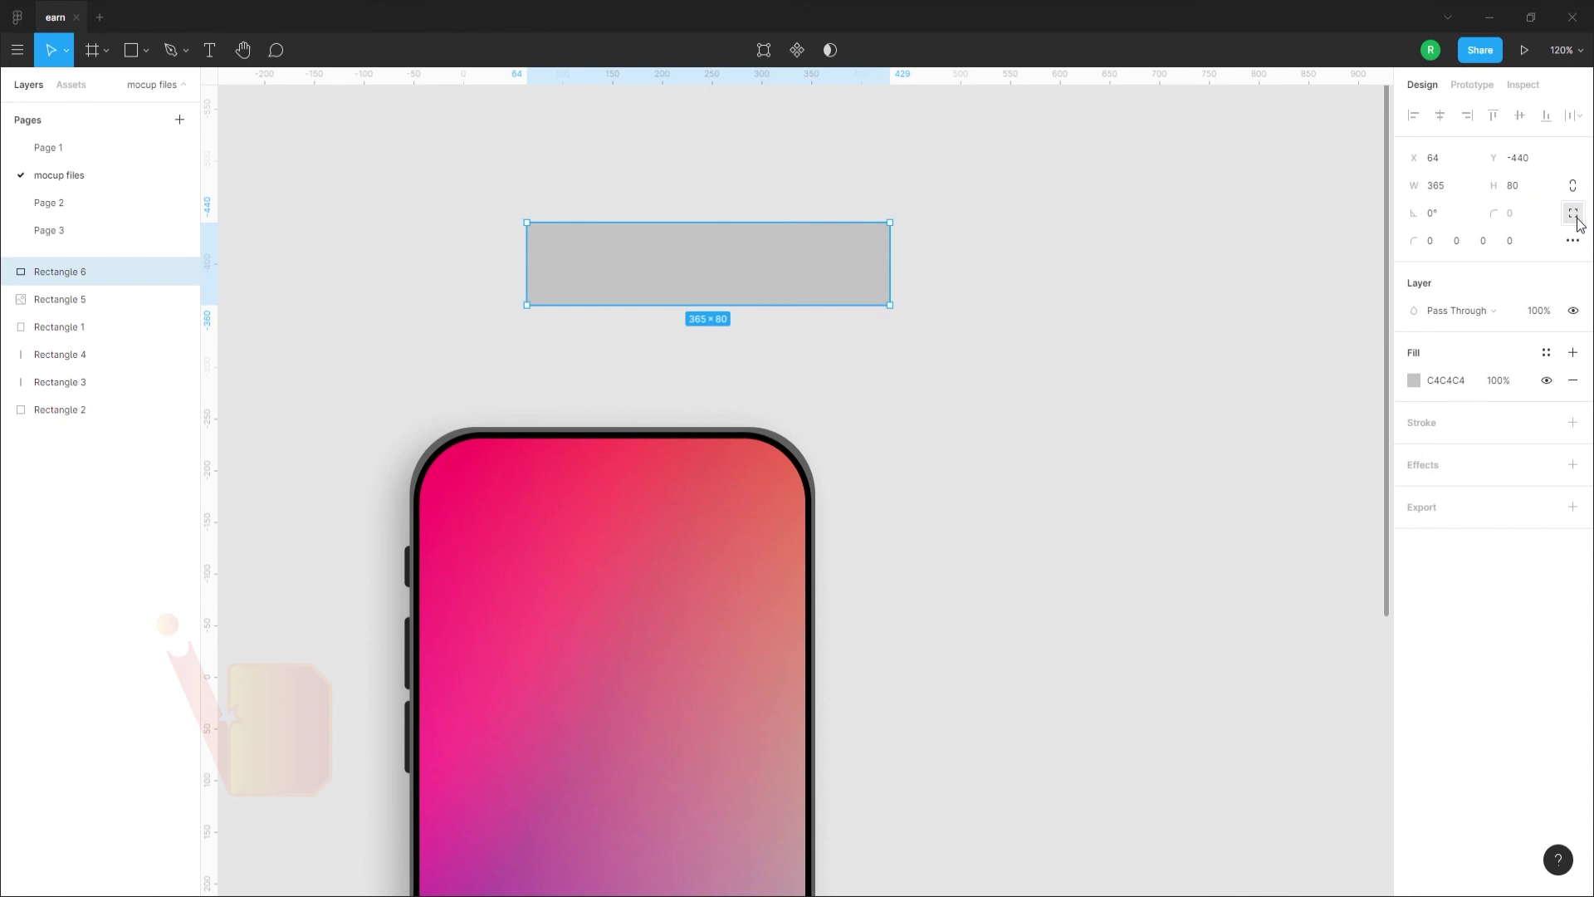
click(1459, 241)
click(1490, 247)
text(15)
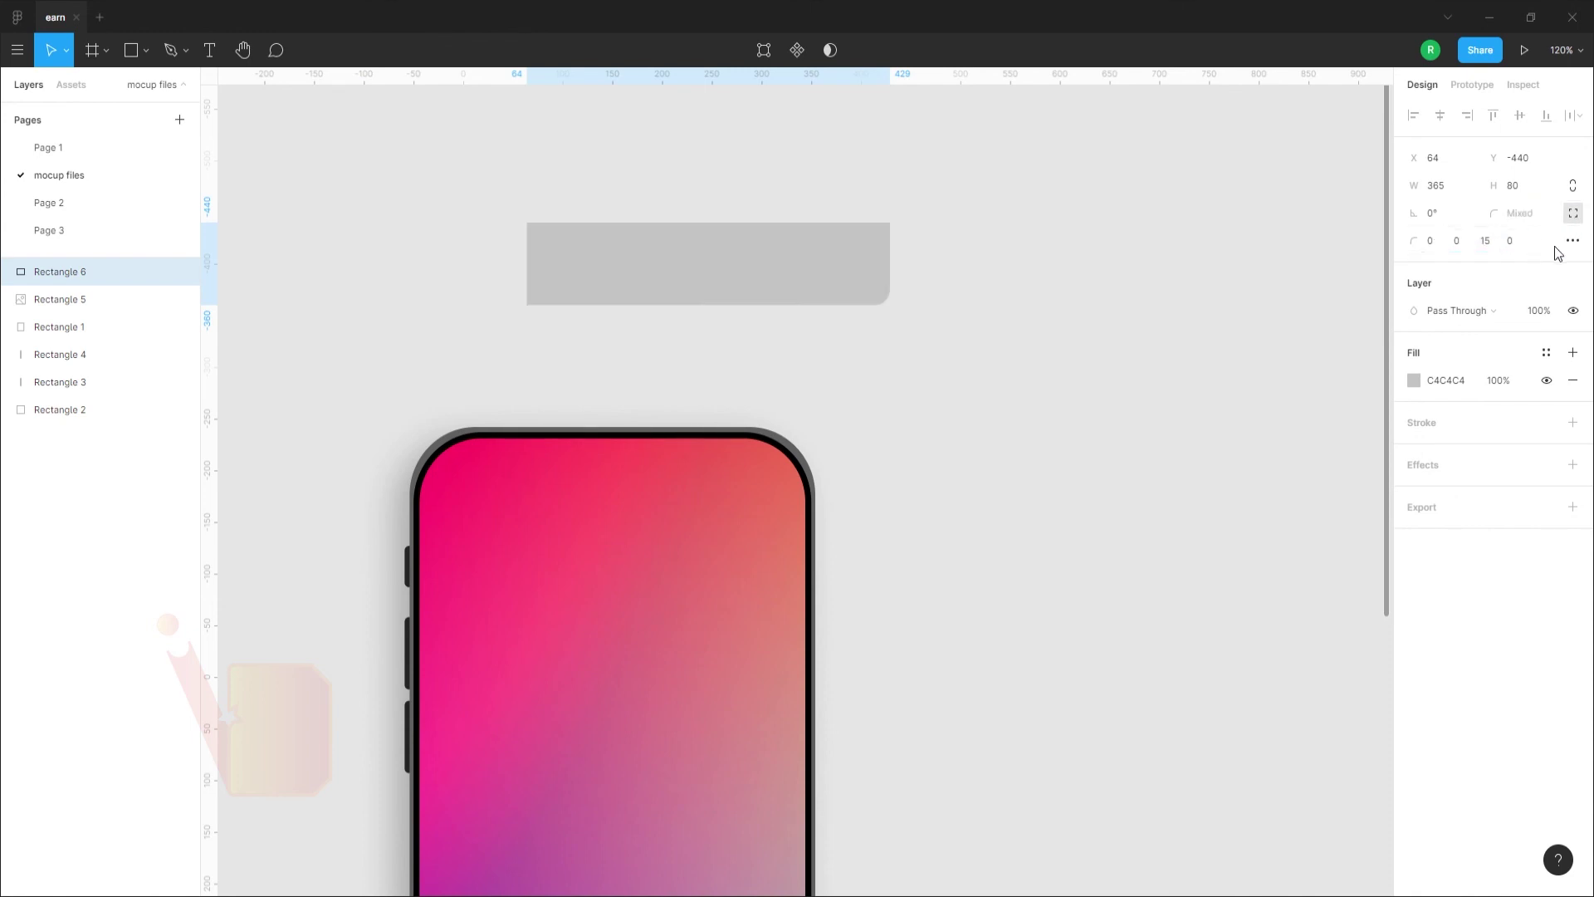
Set the wide rectangle's bottom-left corner radius to 15
click(1512, 246)
text(15)
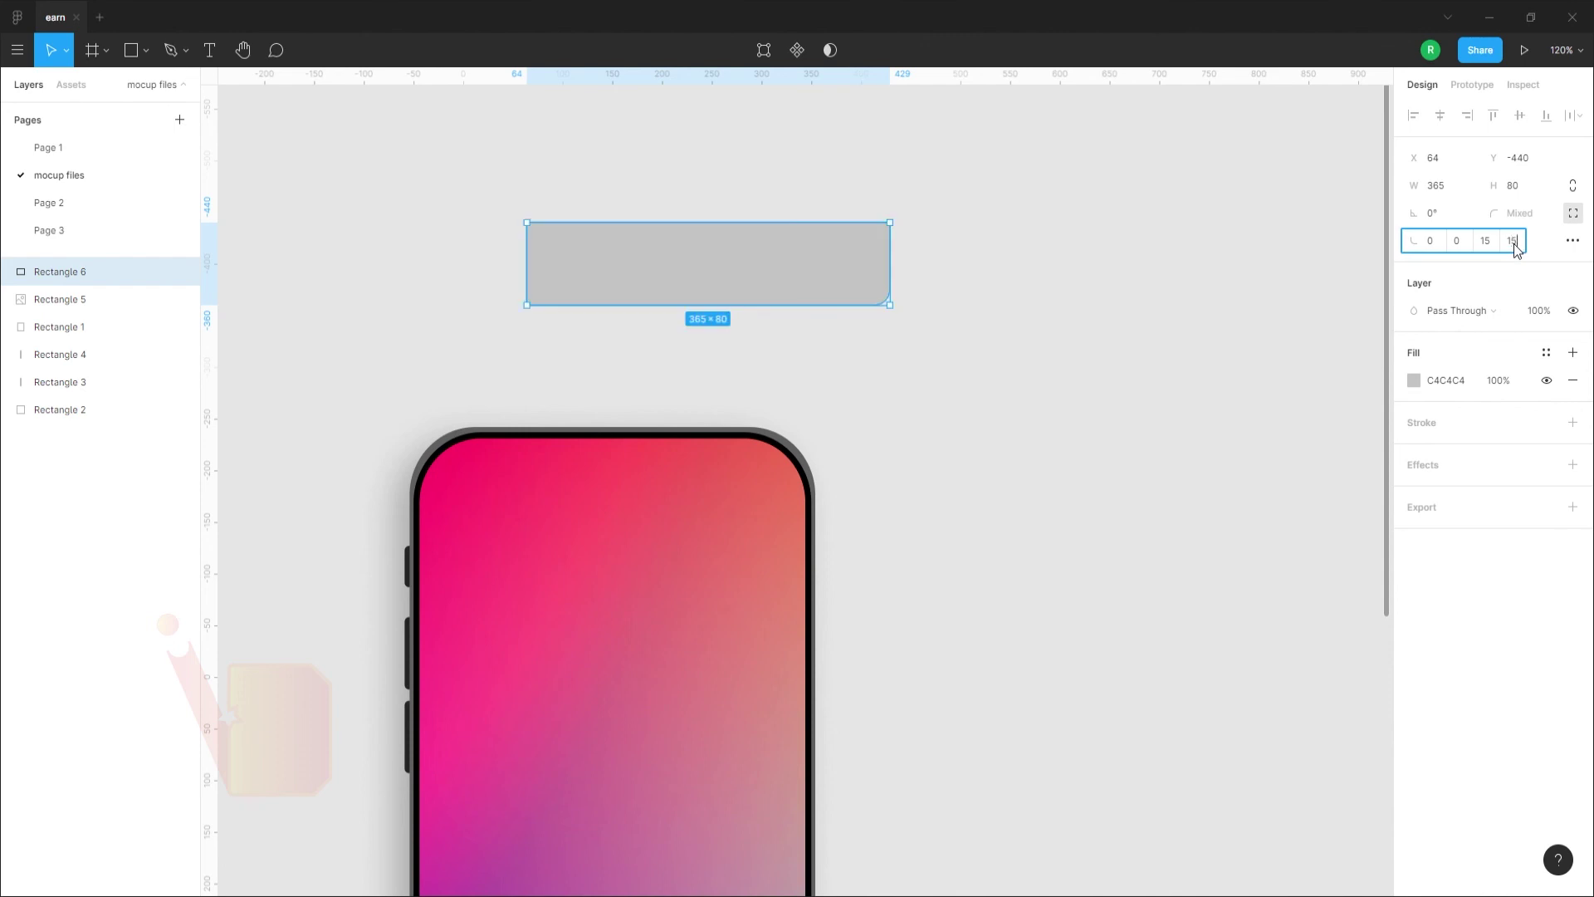
key(Return)
click(1188, 325)
Resize the rectangle above the phone to a width of 200 and a height of 53
click(757, 304)
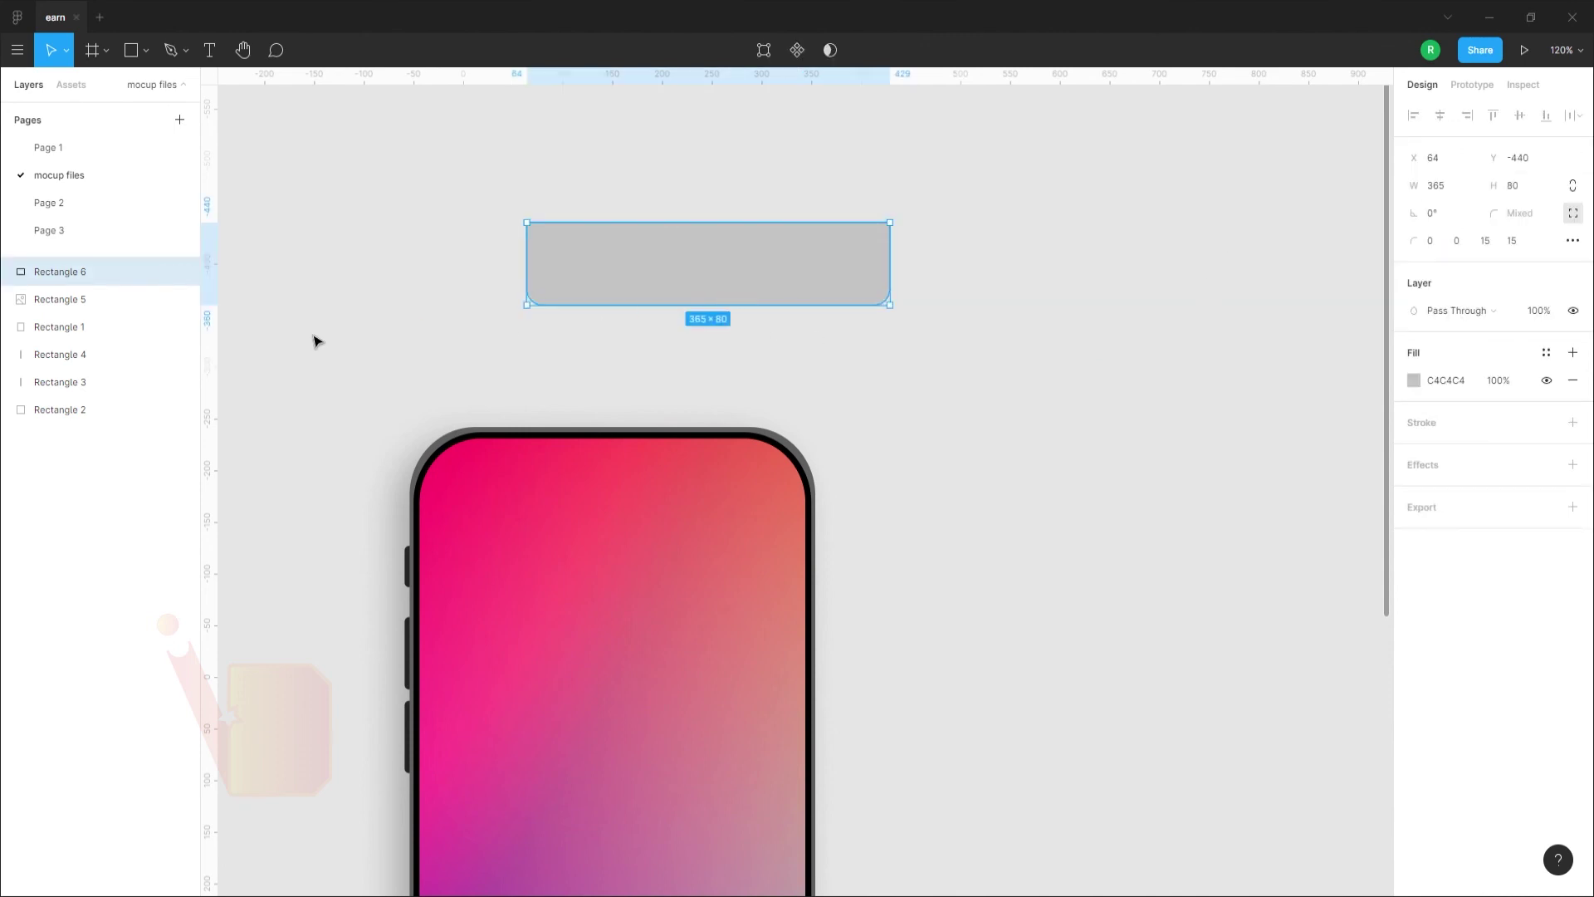
click(1538, 189)
text(53)
key(Return)
click(1439, 190)
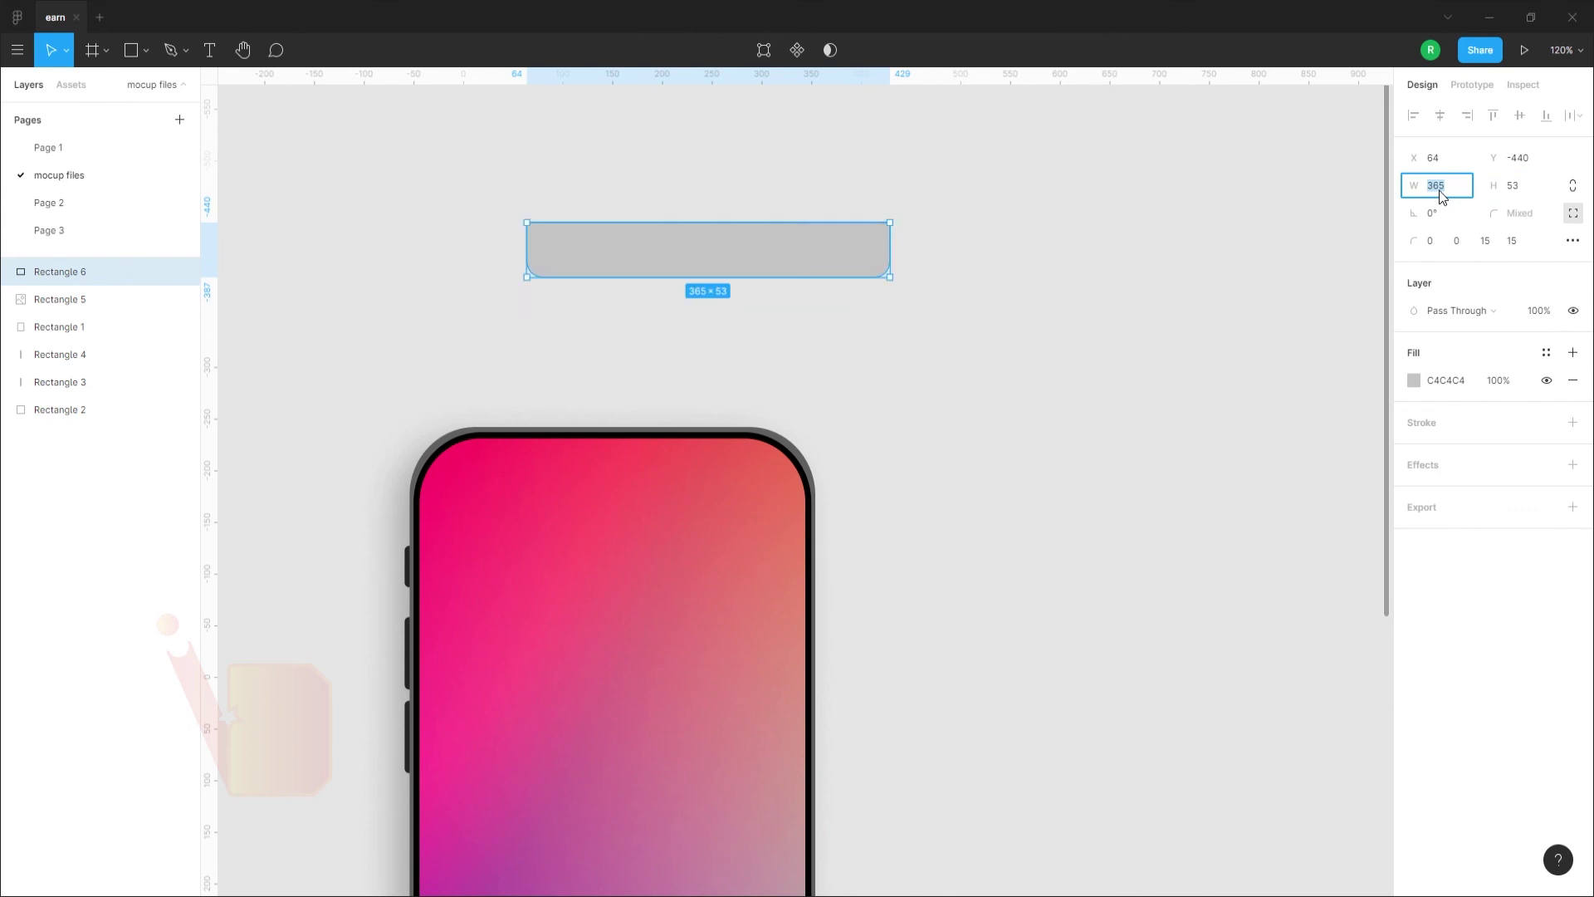
text(200)
key(Return)
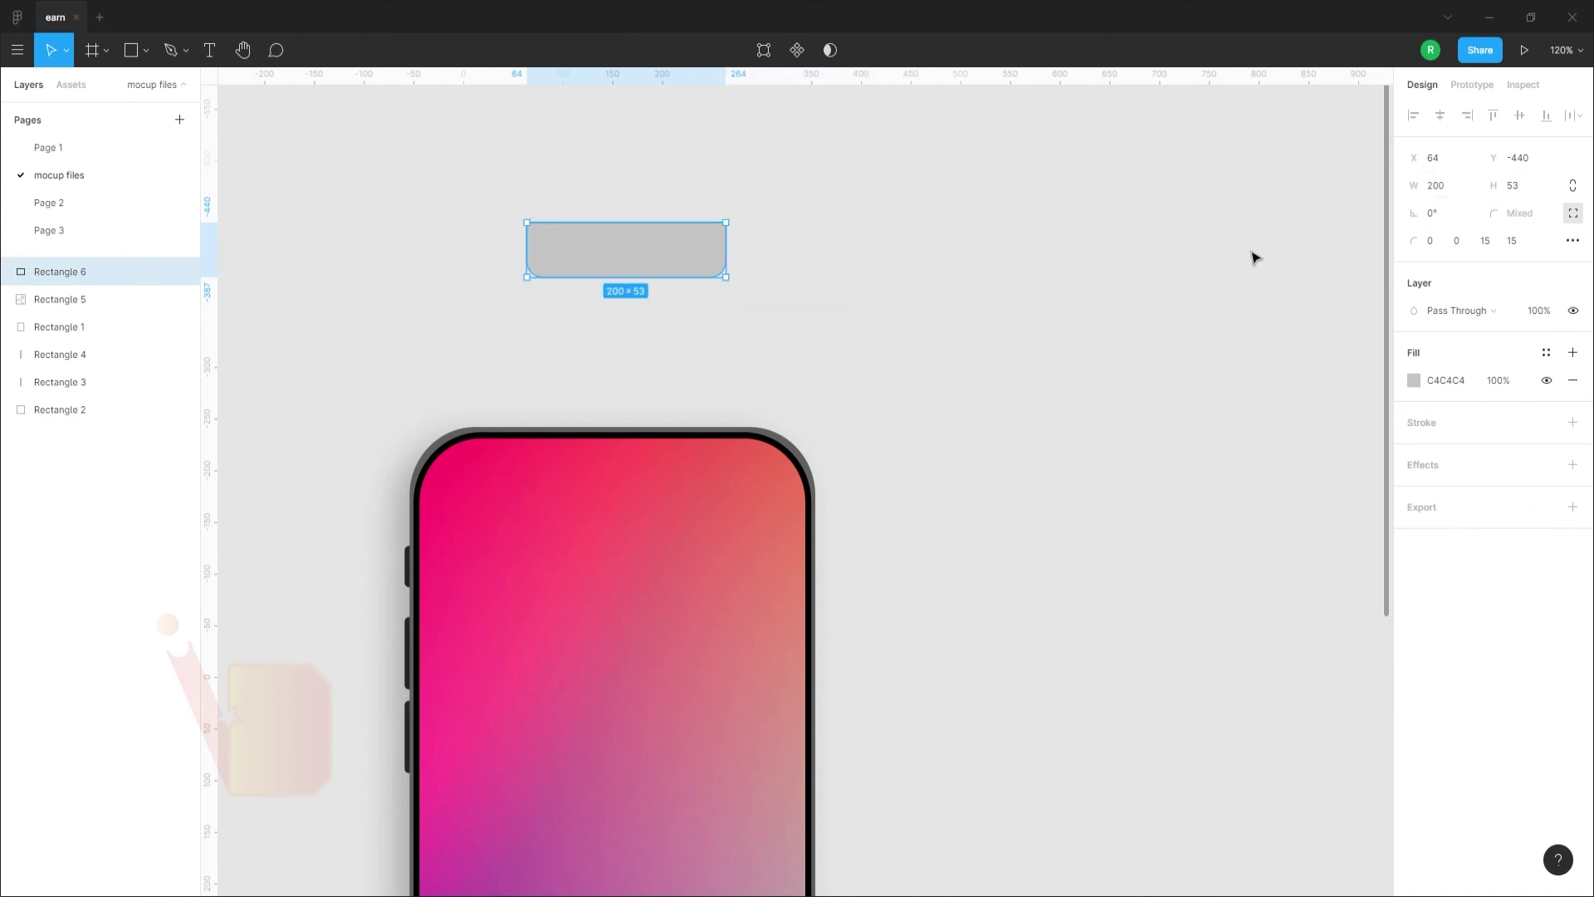
click(1253, 256)
Place the rectangle as a notch at the phone's top edge and reduce its height to 33
click(685, 274)
drag(655, 222, 633, 462)
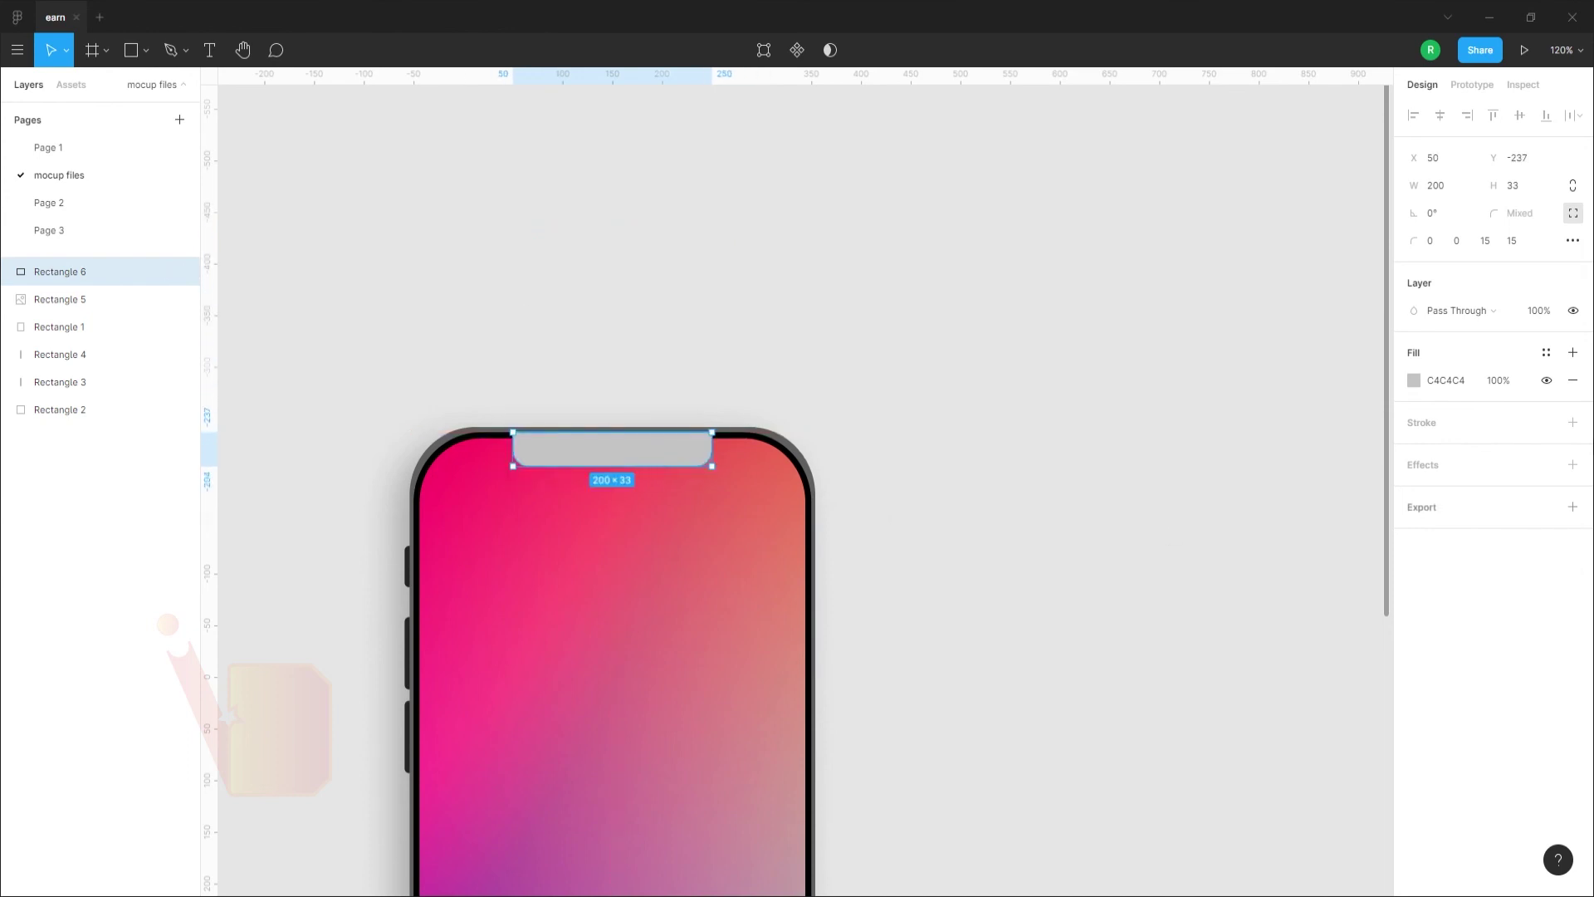
Fill the notch rectangle with black
click(1414, 381)
drag(1216, 457, 1195, 608)
click(1043, 399)
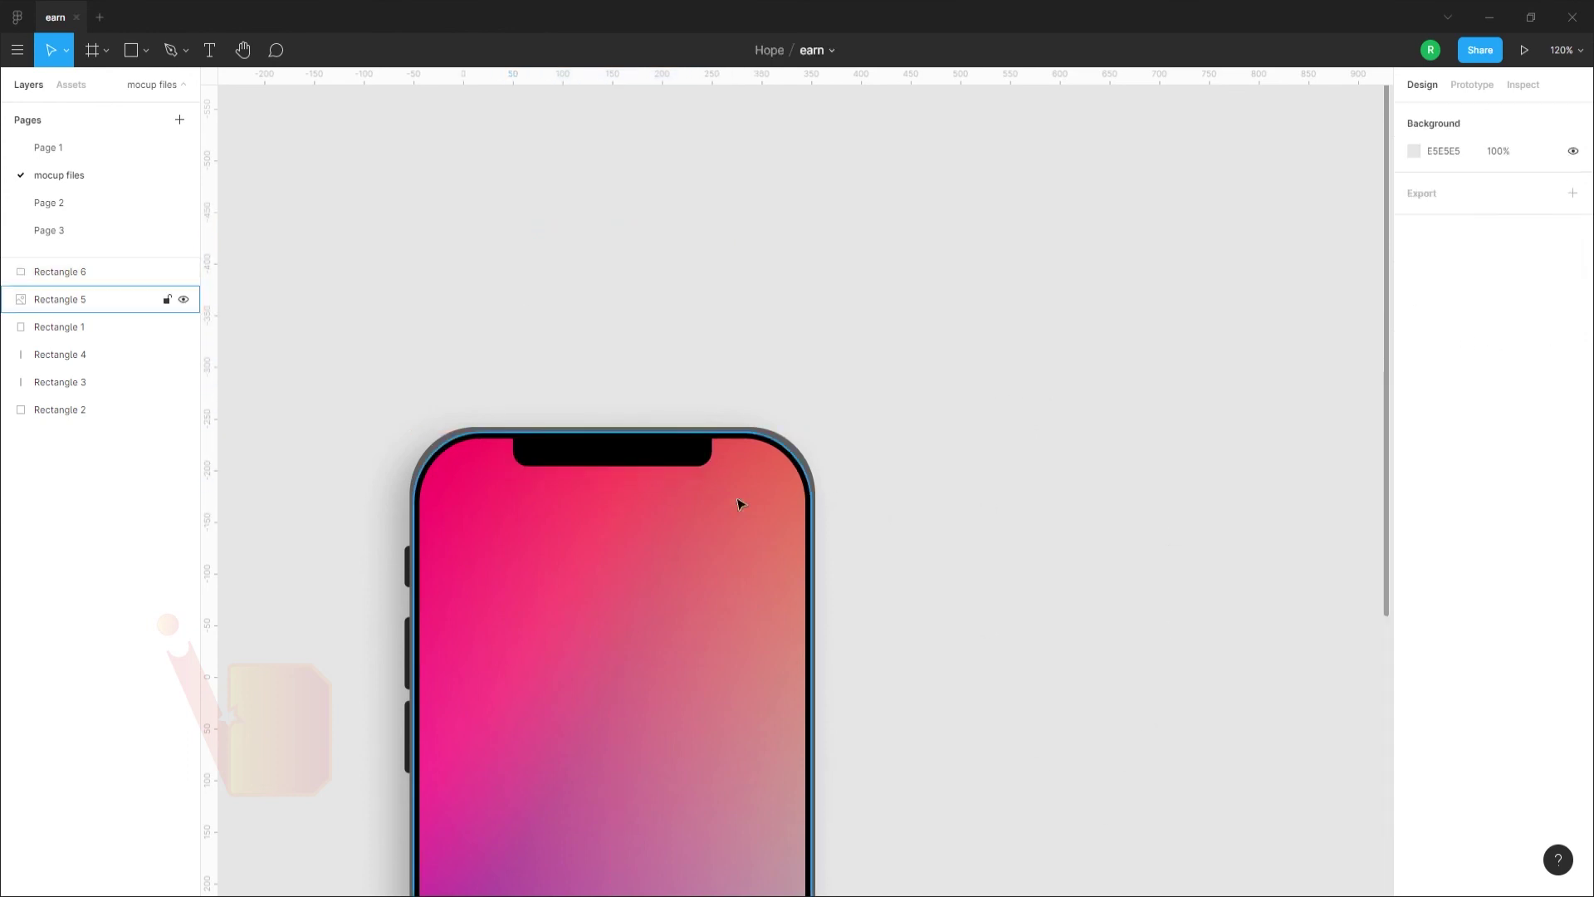
Adjust the black notch at the phone's top edge and centre it horizontally with the wallpaper screen
scroll(562, 498, up, 3)
scroll(561, 498, up, 5)
drag(649, 412, 654, 434)
click(715, 235)
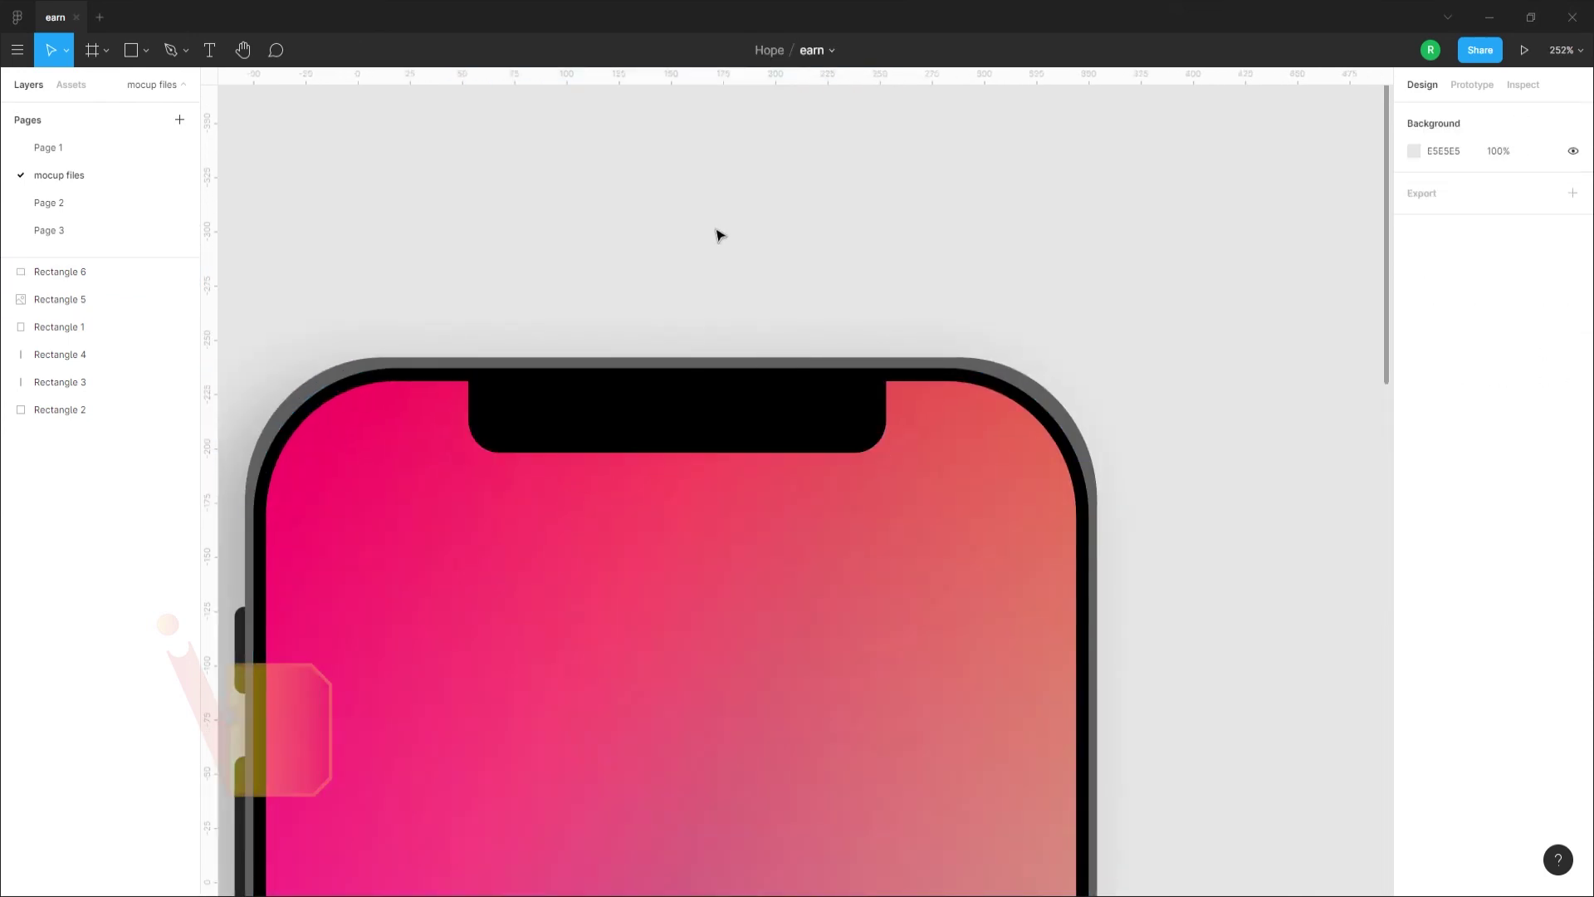
scroll(721, 236, down, 5)
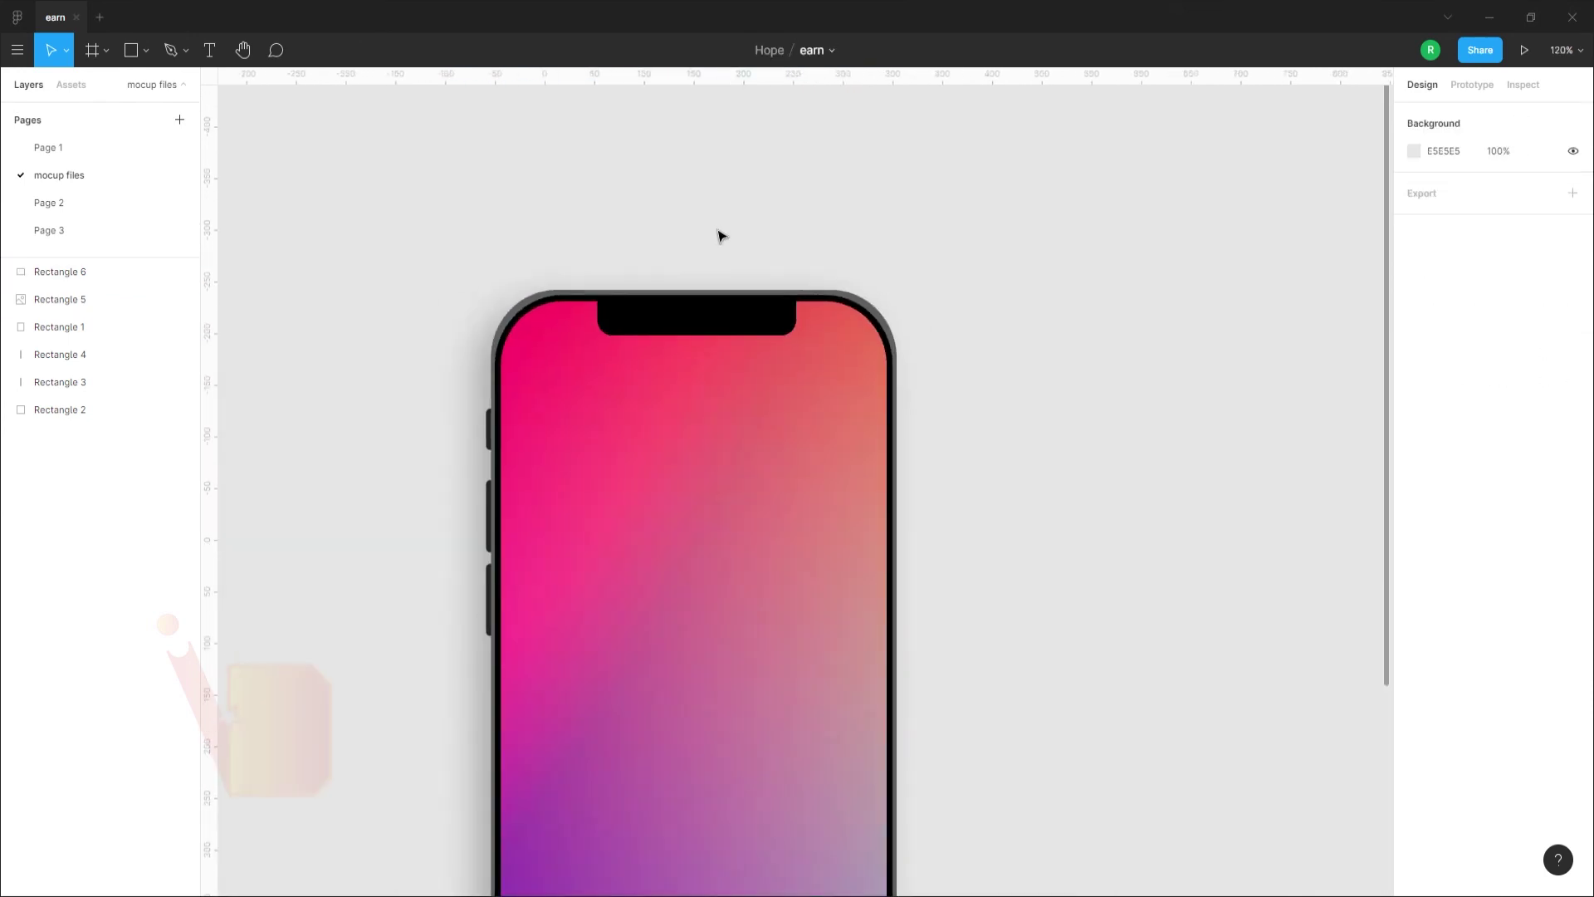
click(681, 317)
shift+click(747, 385)
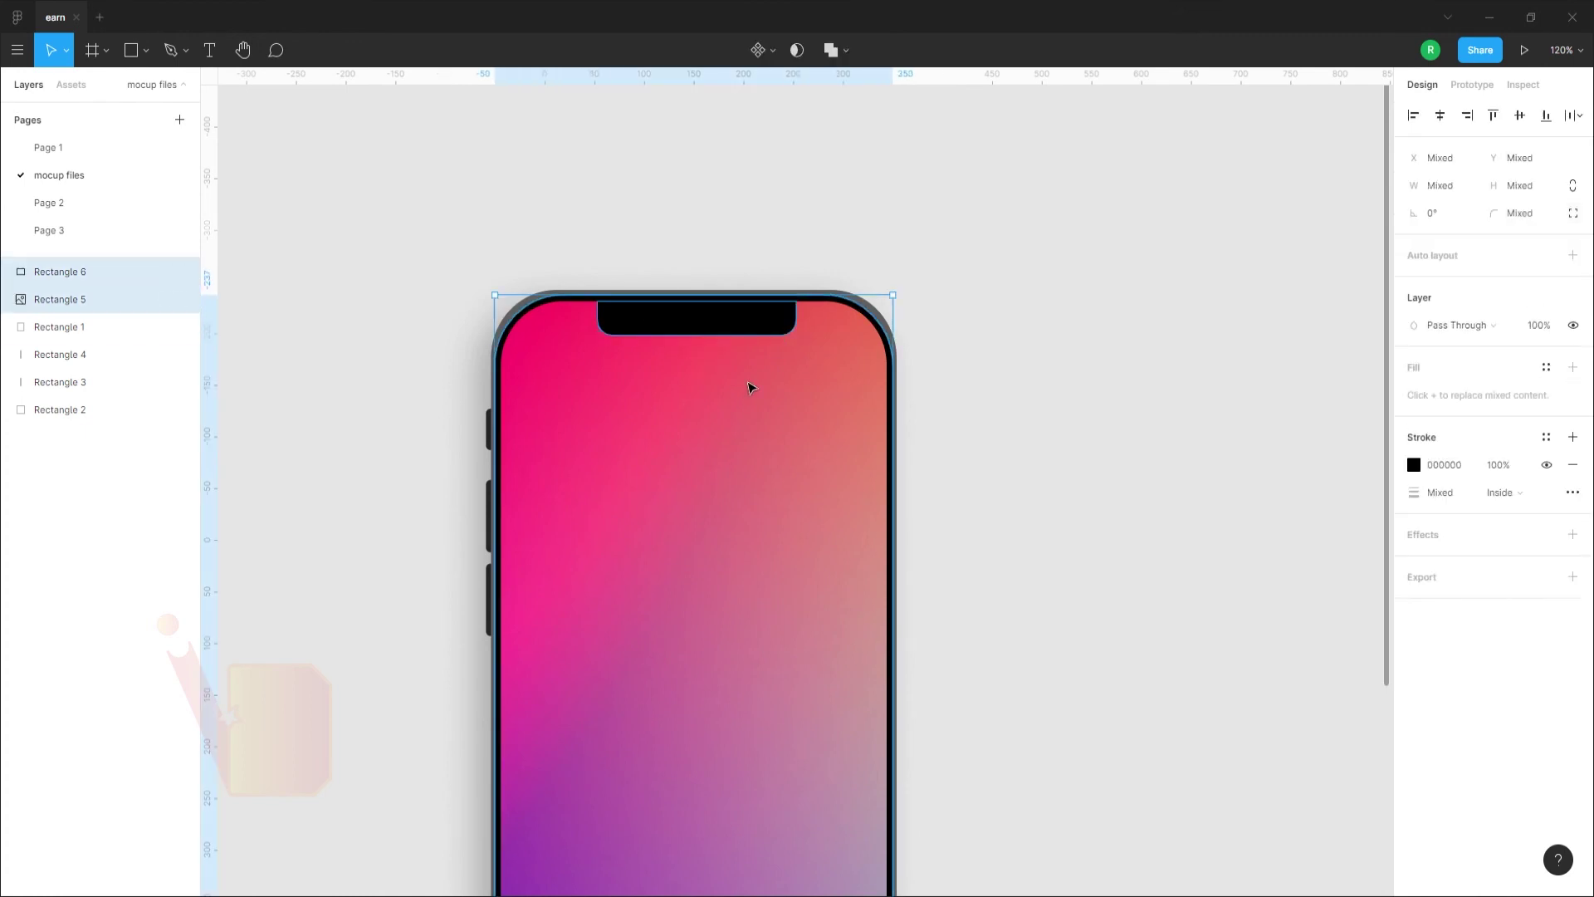
click(1440, 115)
click(1121, 205)
scroll(1054, 224, down, 5)
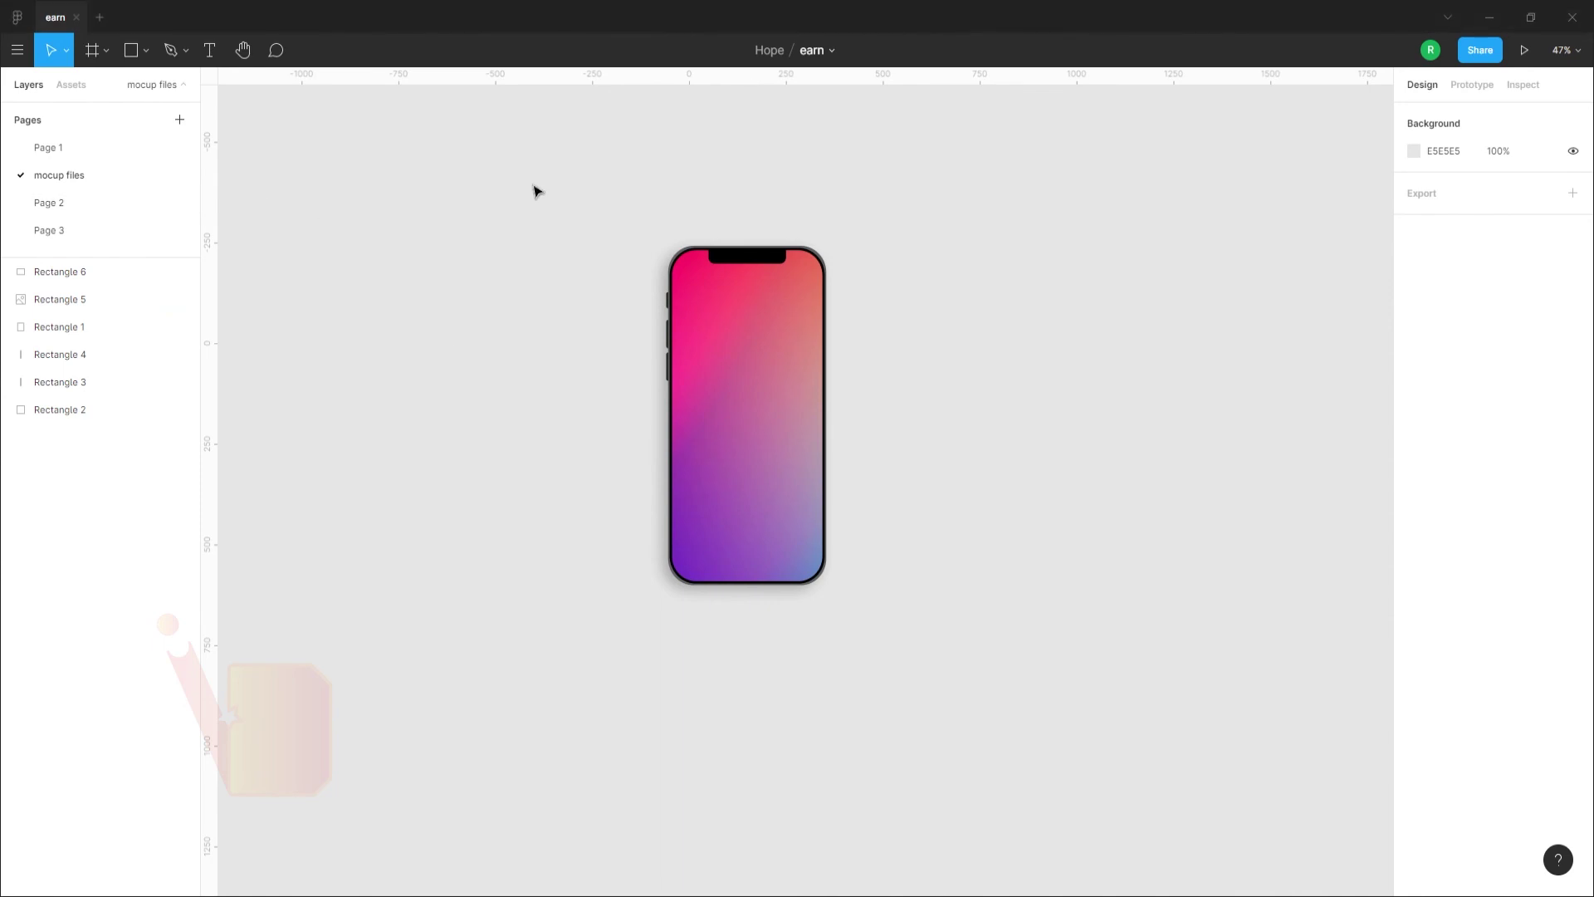
drag(548, 159, 1156, 758)
click(996, 719)
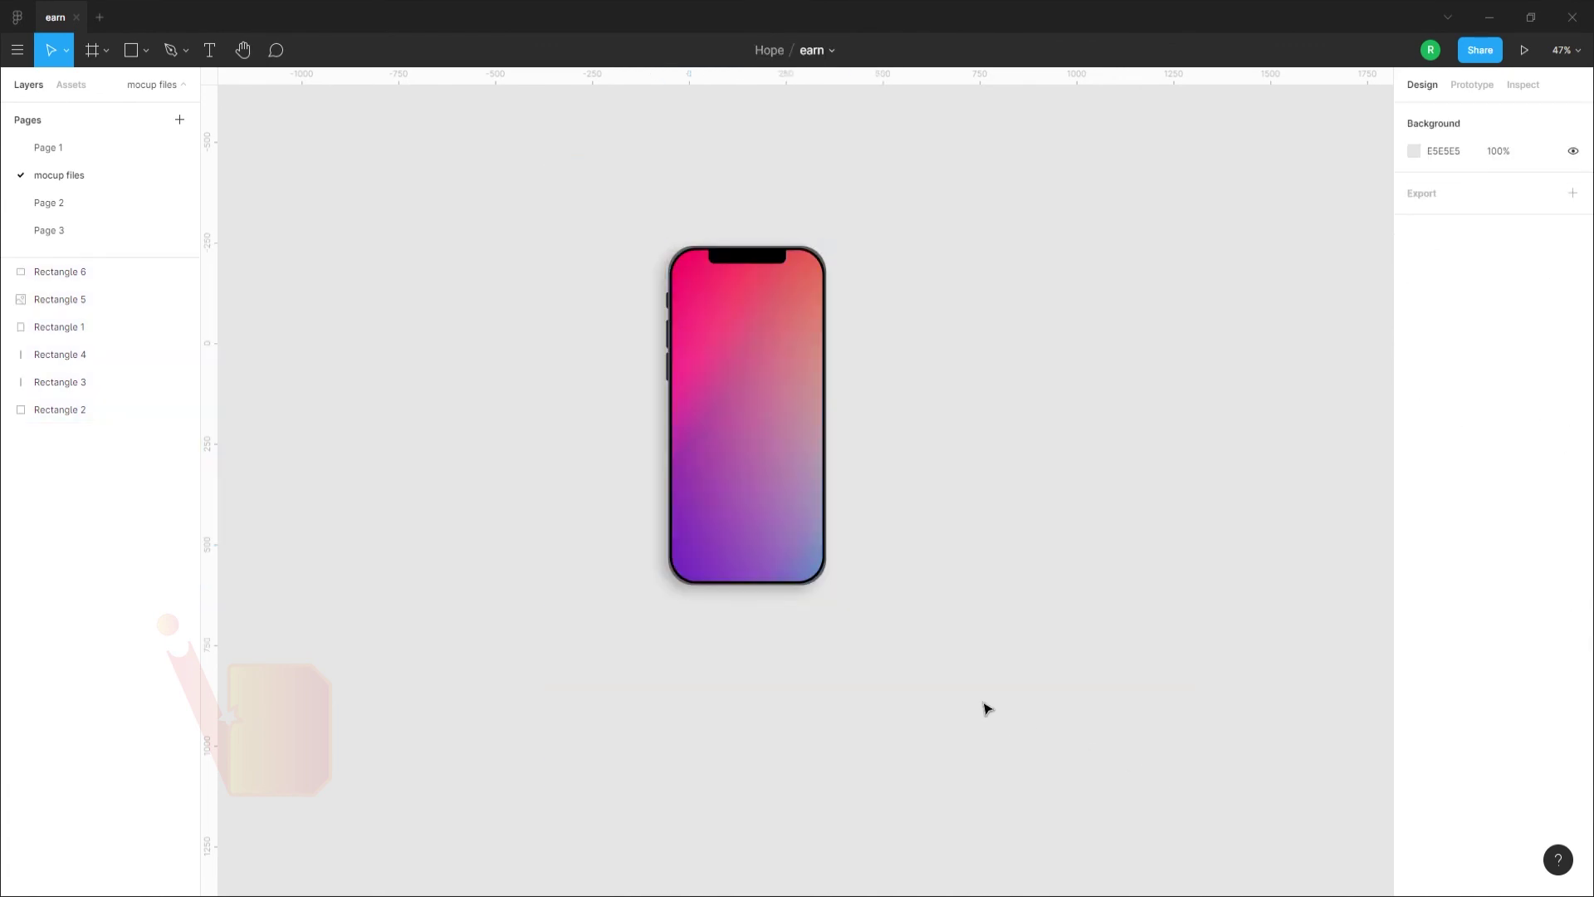